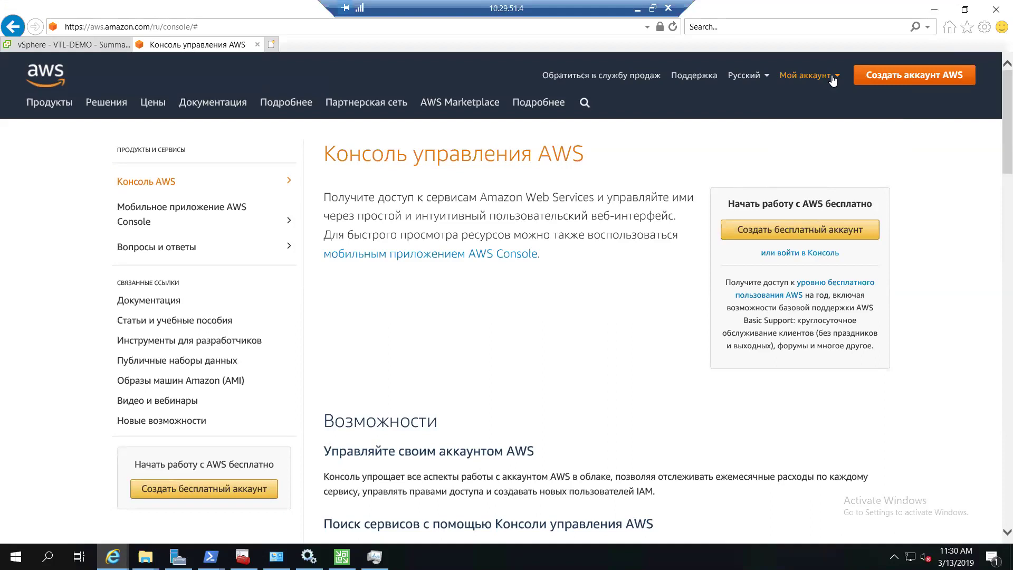
Step: Open the AWS Management Console sign-in page and submit the account ID to sign in as an IAM user
{"action": "left_click", "coordinate": [836, 77]}
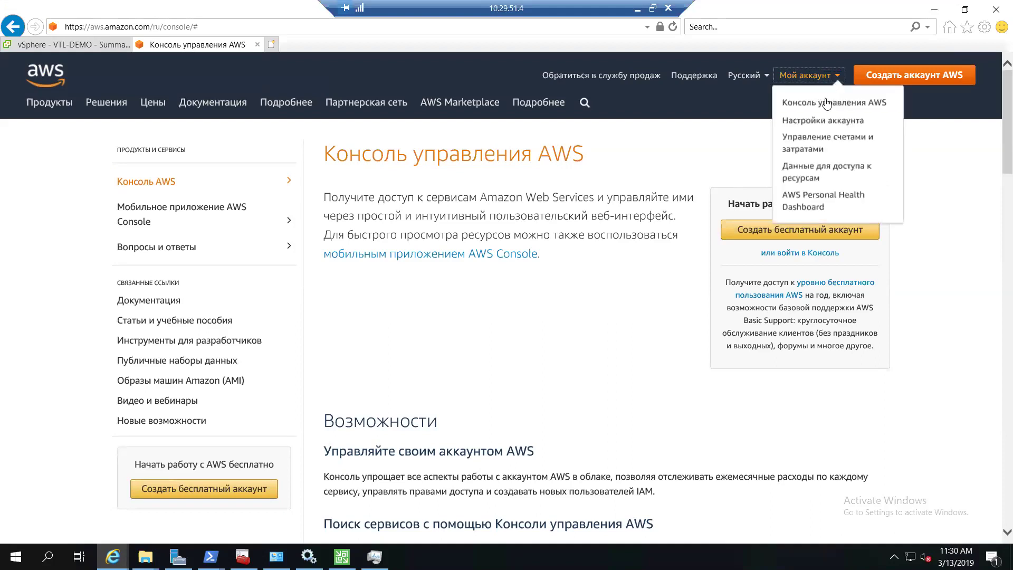
{"action": "left_click", "coordinate": [825, 105]}
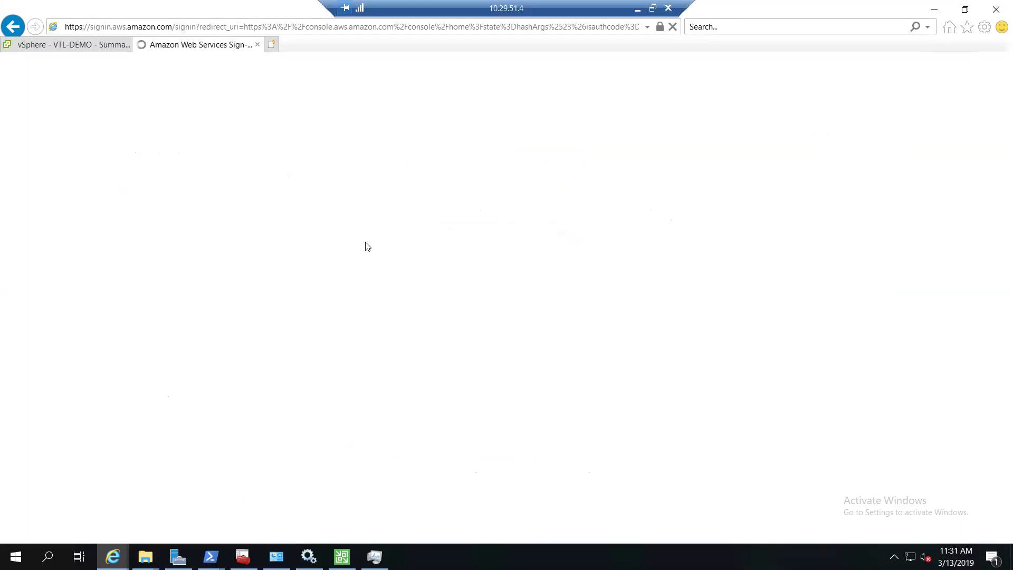
{"action": "left_click", "coordinate": [308, 239]}
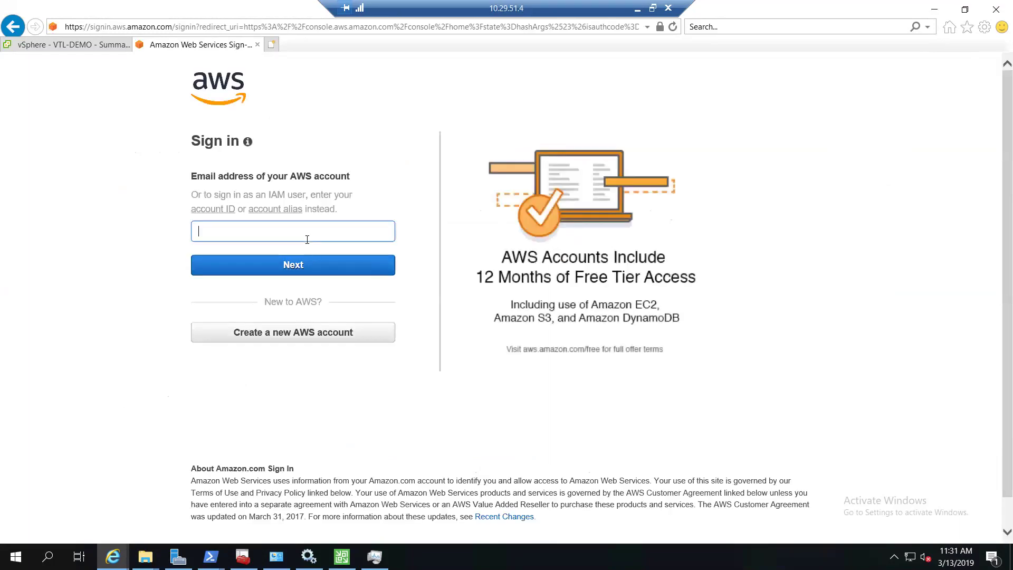
{"action": "key", "text": "ctrl+v"}
{"action": "left_click", "coordinate": [245, 231]}
{"action": "key", "text": "BackSpace"}
{"action": "left_click", "coordinate": [223, 230]}
{"action": "key", "text": "BackSpace"}
{"action": "left_click", "coordinate": [302, 270]}
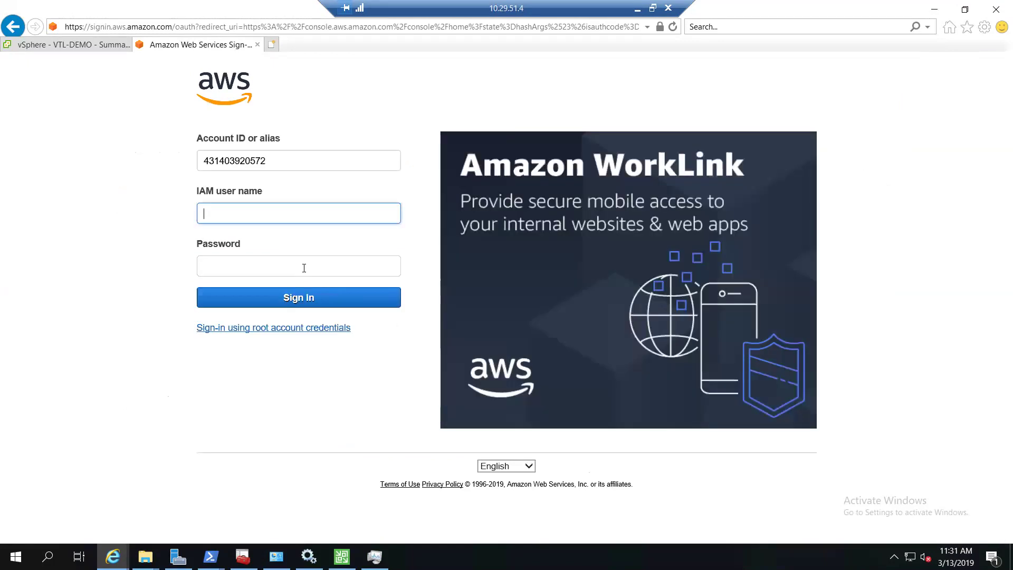
Step: Sign in to the console with the IAM user name and the account password, re-entering the password when asked
{"action": "type", "text": "tkachenko"}
{"action": "key", "text": "Tab"}
{"action": "type", "text": "********"}
{"action": "key", "text": "Return"}
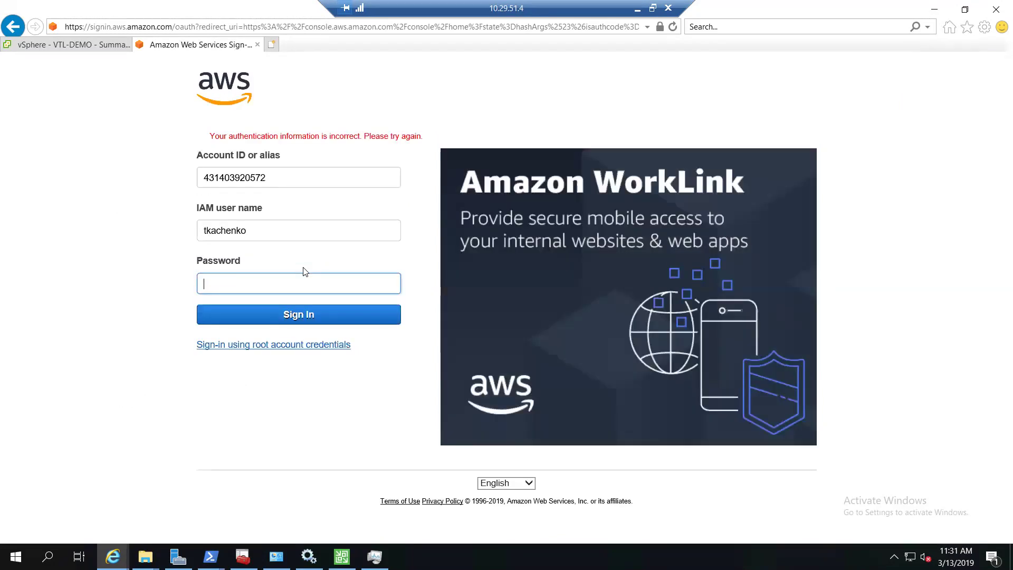
{"action": "type", "text": "**********"}
{"action": "key", "text": "Return"}
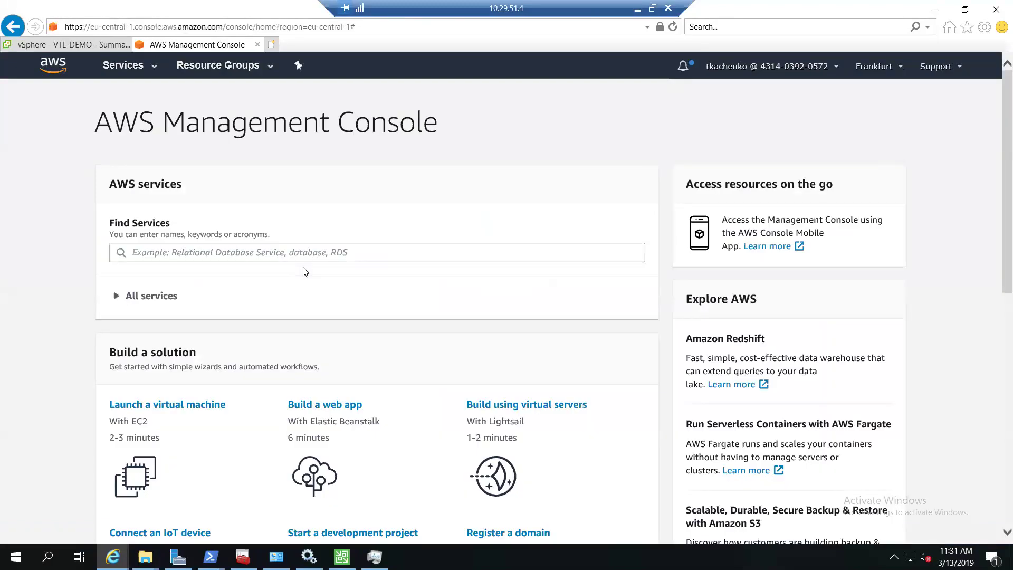
Step: Open the Storage Gateway service and select the aws-sg-veeam gateway to show its details
{"action": "left_click", "coordinate": [149, 69]}
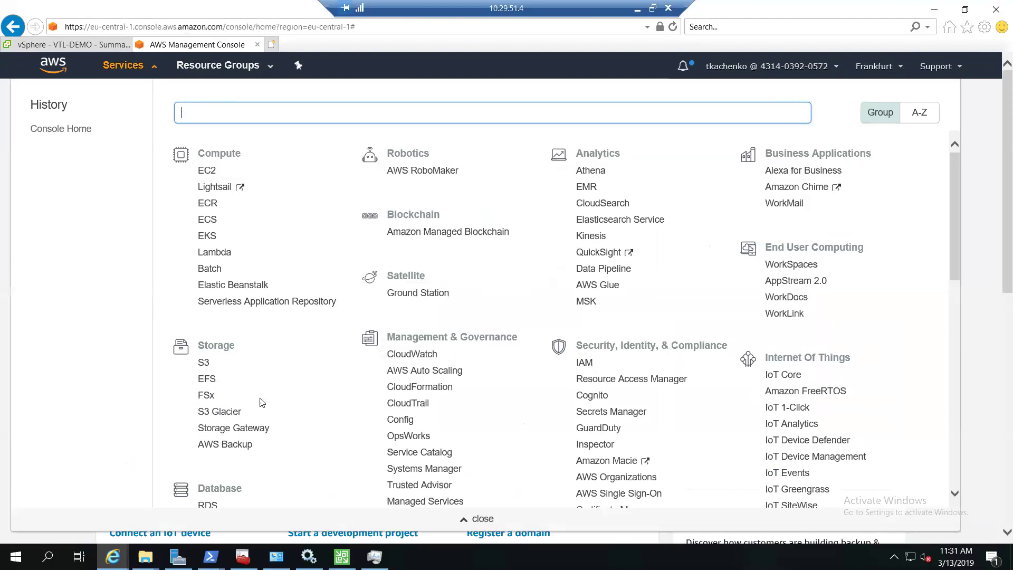
{"action": "left_click", "coordinate": [248, 430]}
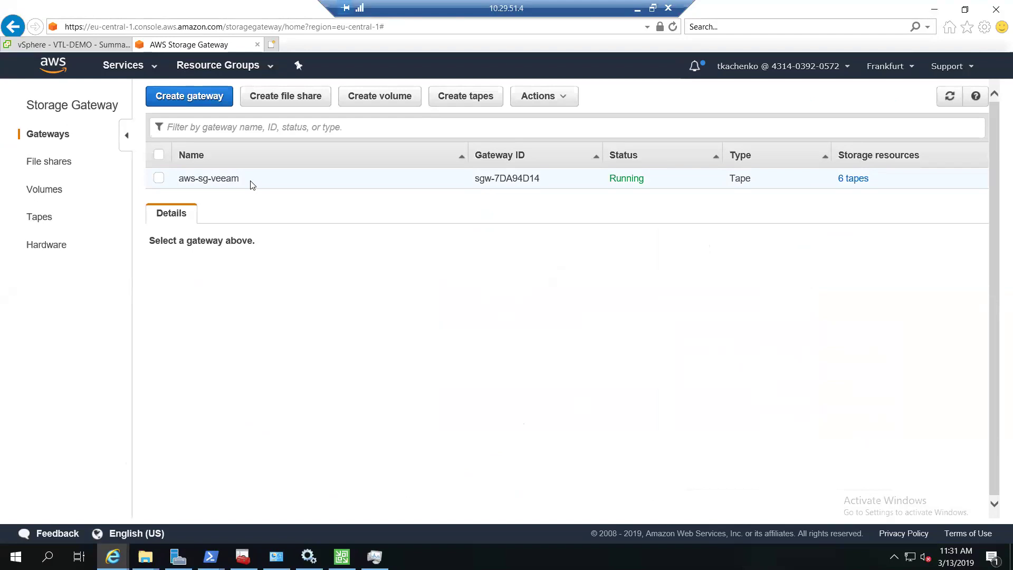
{"action": "left_click_drag", "start_coordinate": [250, 185], "coordinate": [179, 184]}
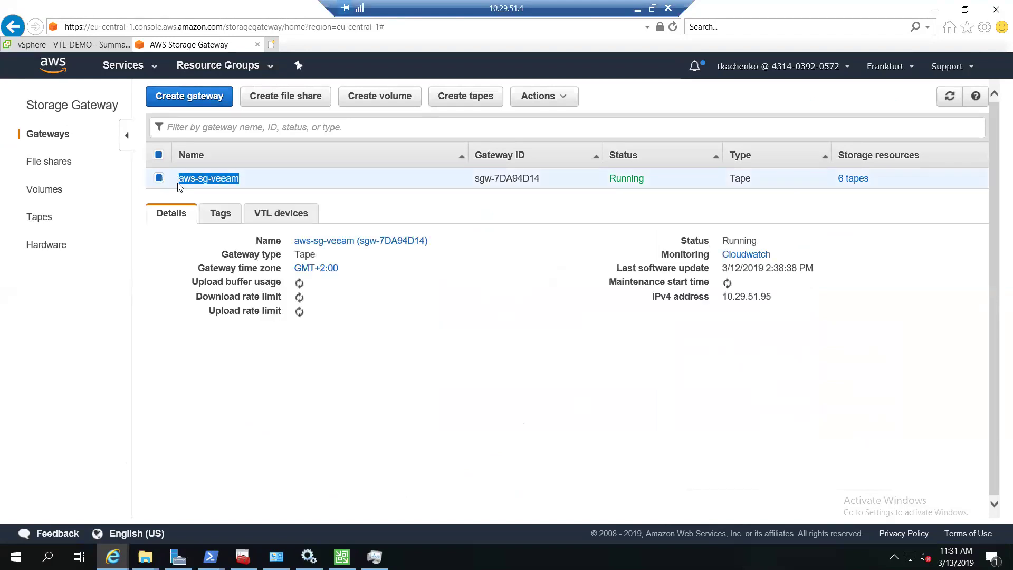
{"action": "left_click", "coordinate": [273, 183]}
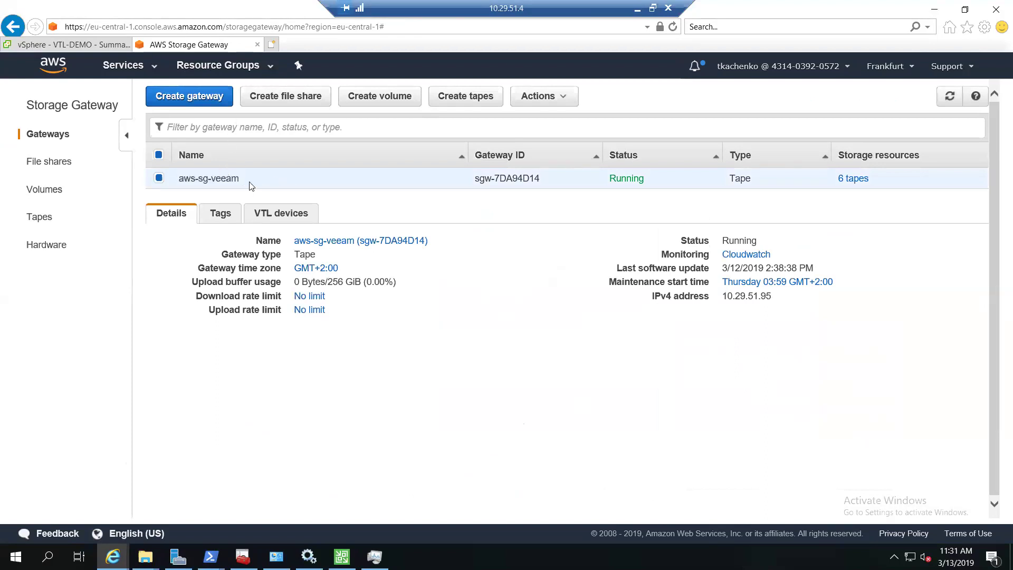
{"action": "double_click", "coordinate": [213, 187]}
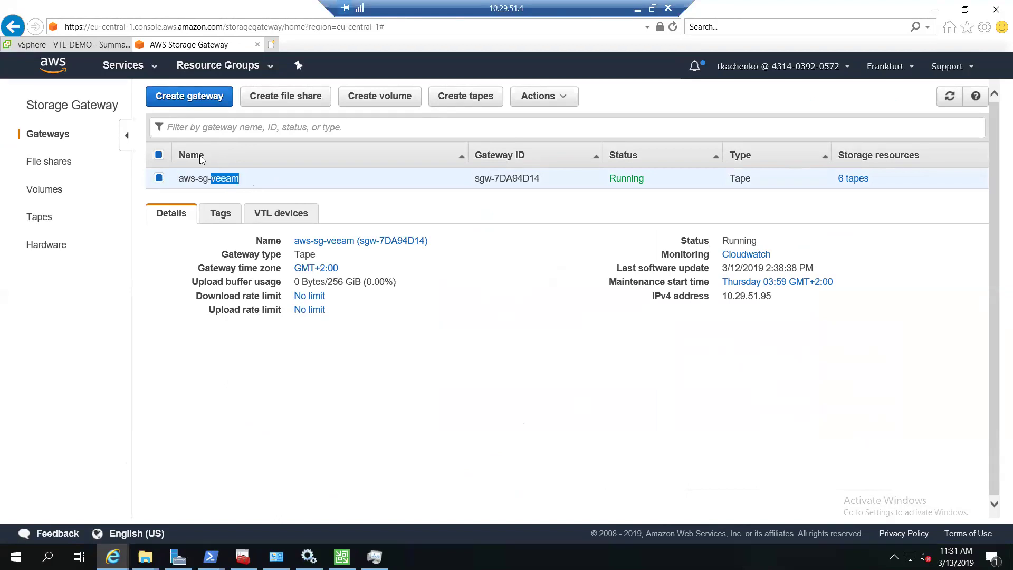
Step: Start creating a new gateway, choose Tape gateway as its type, and continue to the host platform selection
{"action": "left_click", "coordinate": [196, 97]}
{"action": "left_click", "coordinate": [224, 283]}
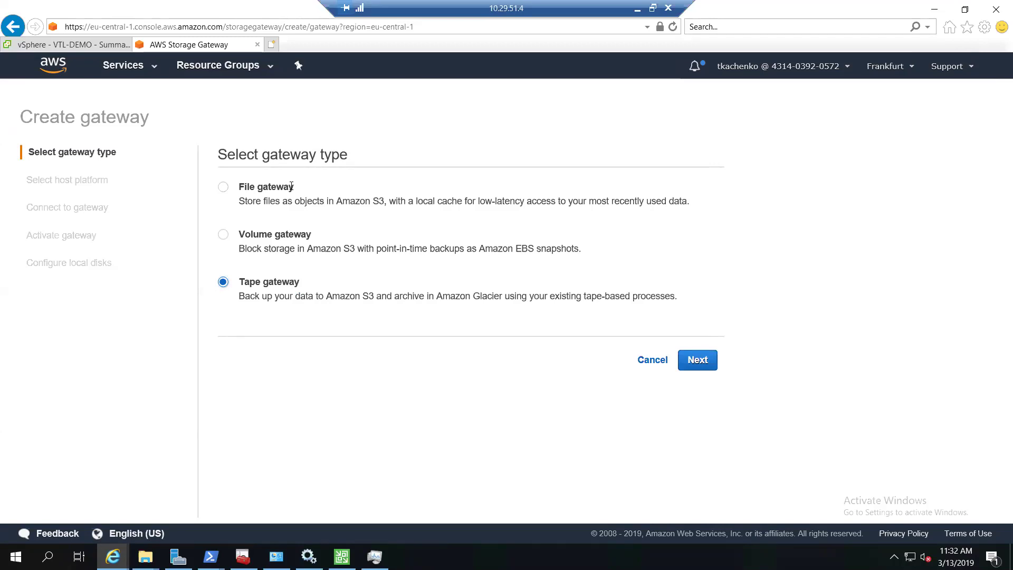
{"action": "left_click", "coordinate": [224, 188]}
{"action": "left_click", "coordinate": [223, 235]}
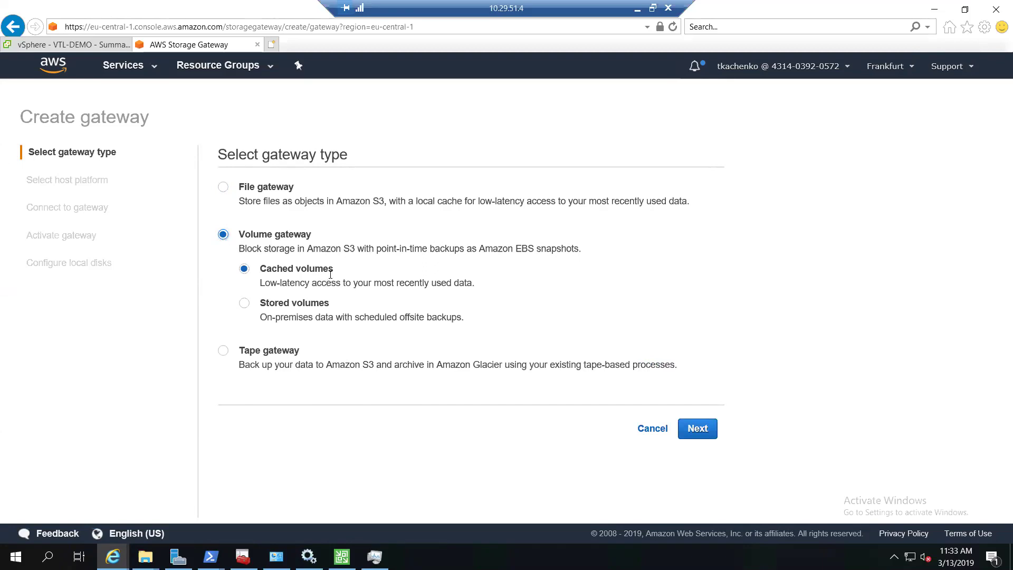
{"action": "left_click", "coordinate": [244, 303]}
{"action": "left_click", "coordinate": [223, 351]}
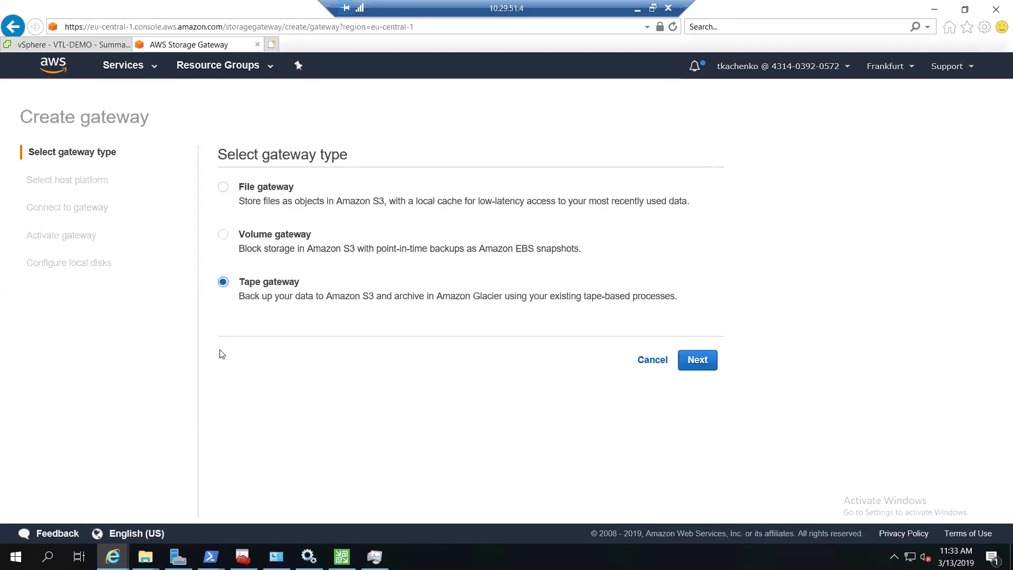
{"action": "left_click", "coordinate": [708, 358]}
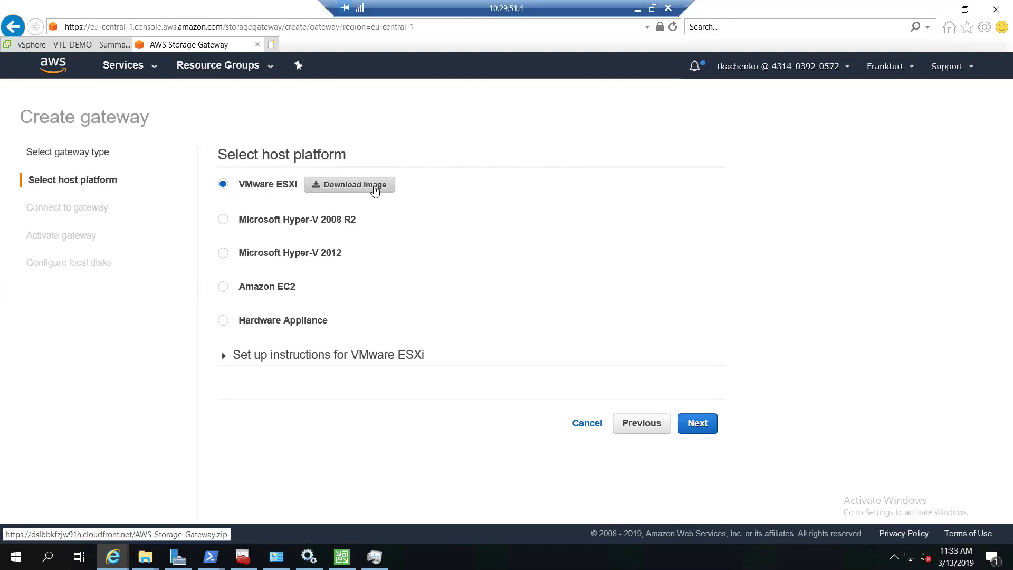
Step: Compare the Microsoft Hyper-V, Amazon EC2 and Hardware Appliance host platform options, and return to VMware ESXi
{"action": "left_click", "coordinate": [250, 220]}
{"action": "left_click", "coordinate": [262, 260]}
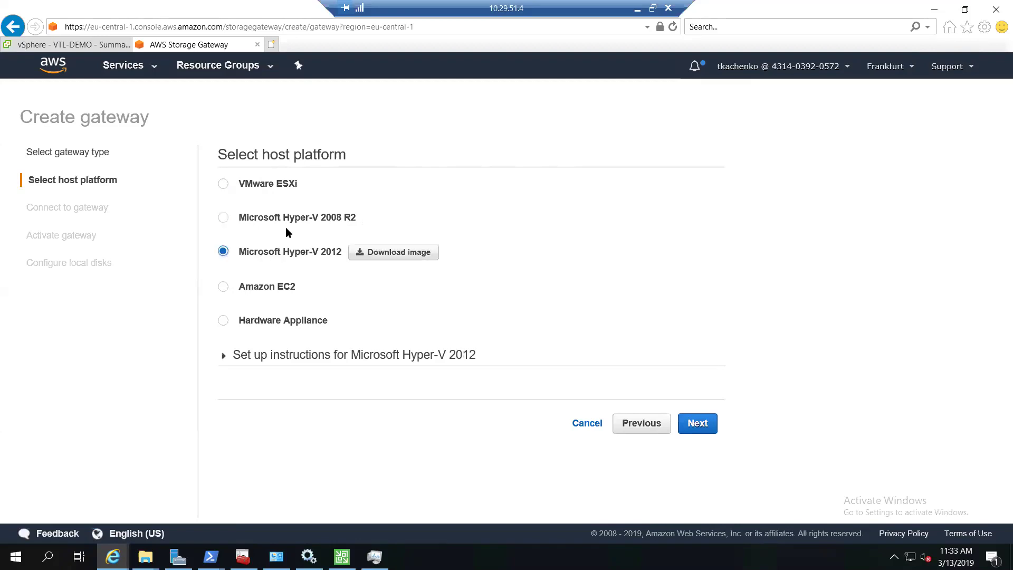
{"action": "left_click", "coordinate": [297, 216]}
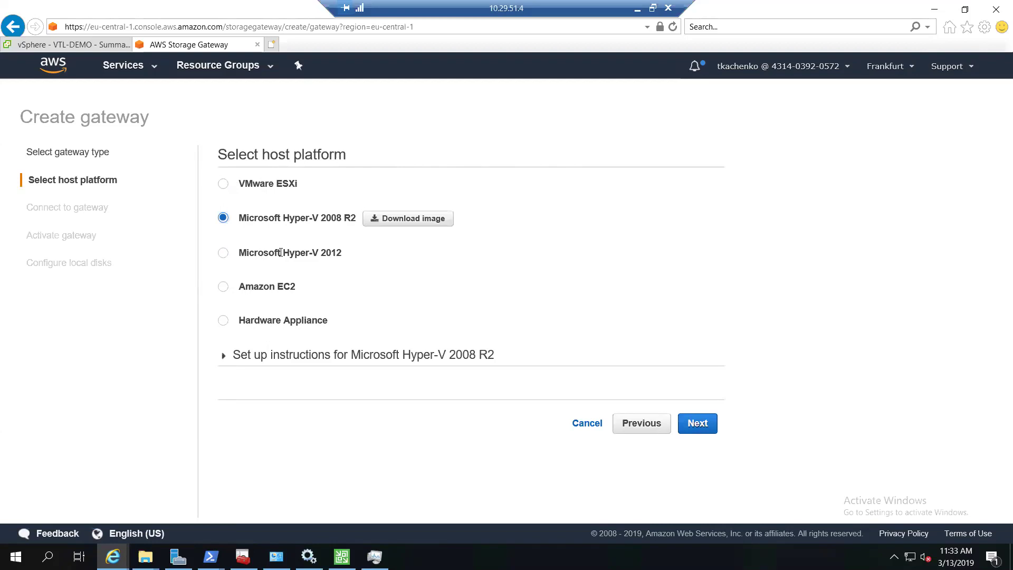
{"action": "left_click", "coordinate": [242, 288]}
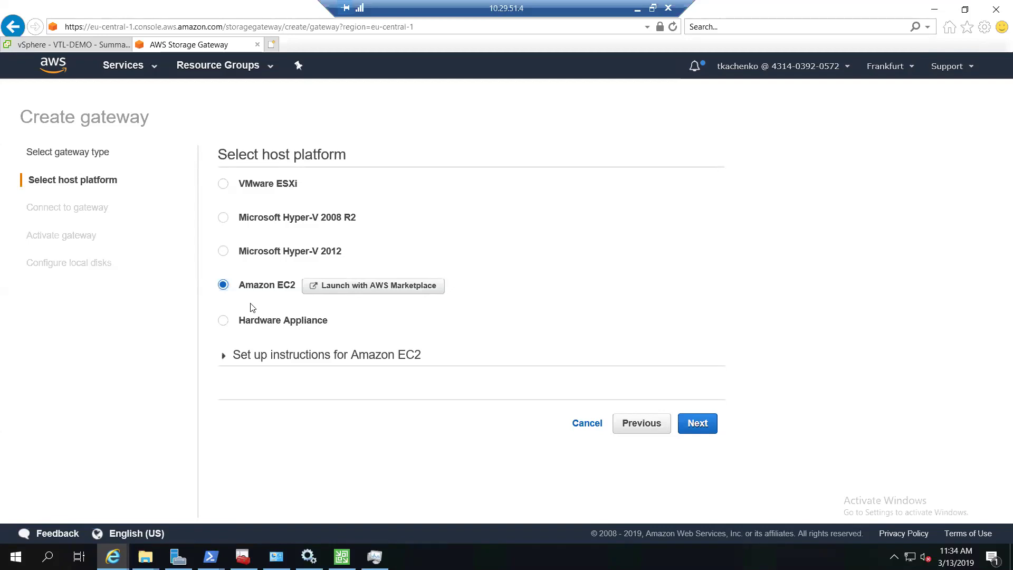
{"action": "left_click", "coordinate": [242, 317]}
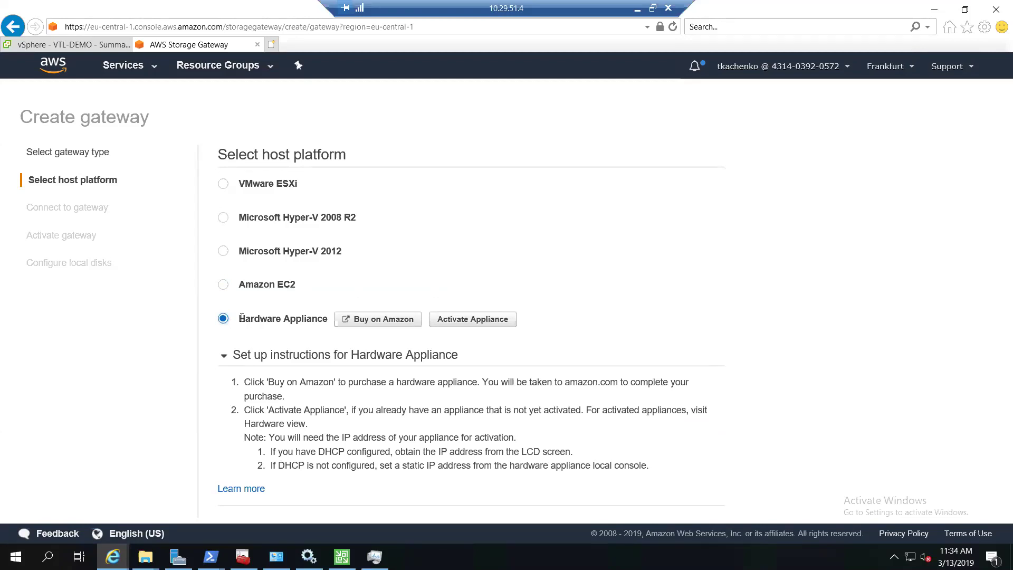
{"action": "left_click", "coordinate": [240, 184]}
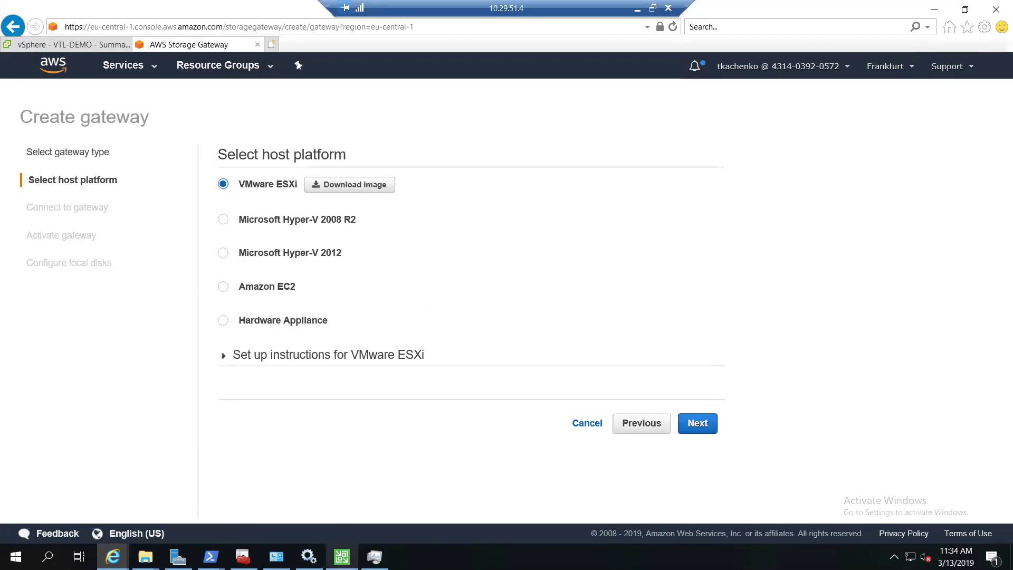
Step: Switch to the vSphere Client and launch the VTL-DEMO web console, always allowing pop-ups from vcenter.azeria.local
{"action": "left_click", "coordinate": [69, 45]}
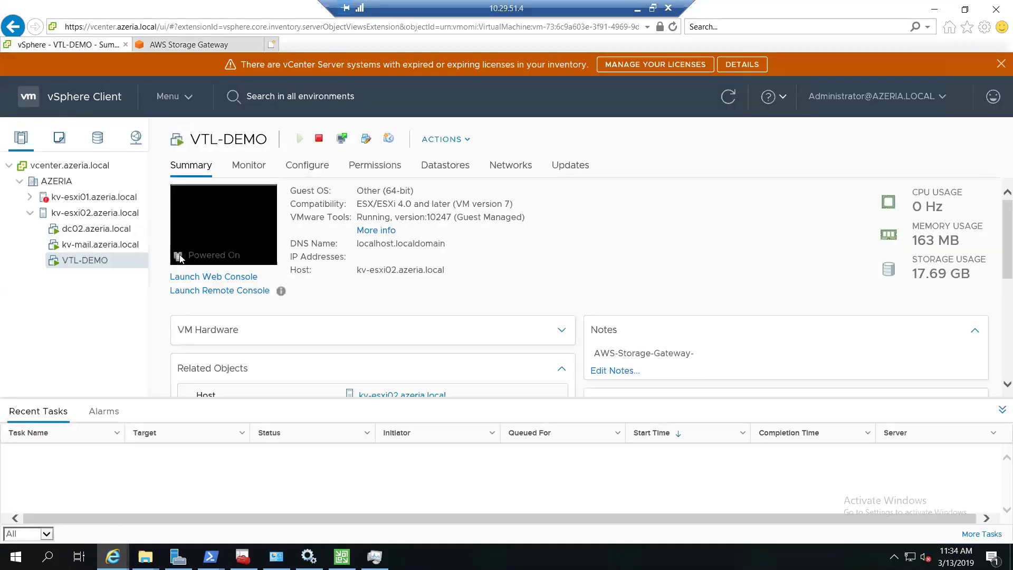
{"action": "left_click", "coordinate": [233, 279]}
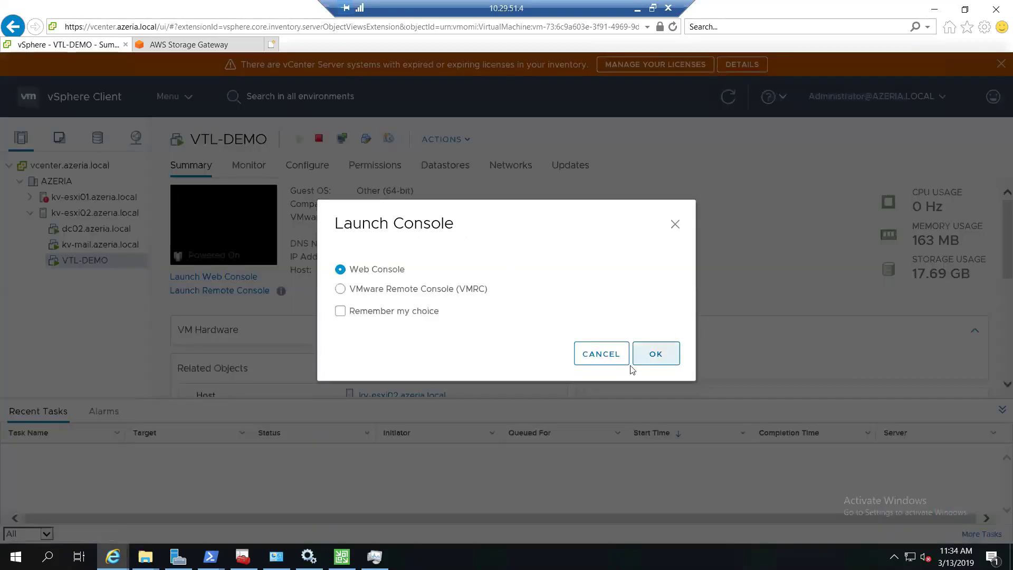
{"action": "left_click", "coordinate": [655, 354]}
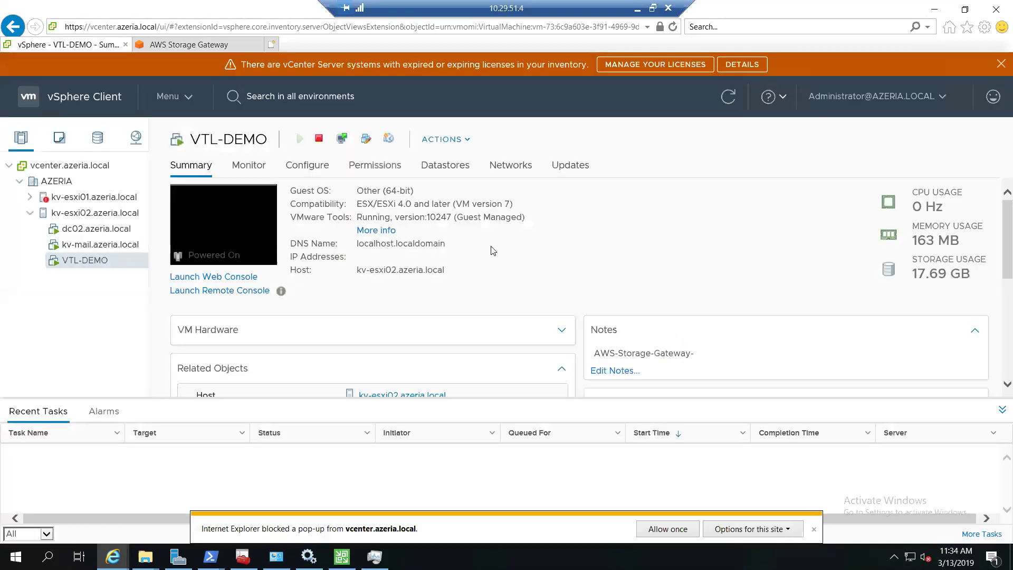
{"action": "left_click", "coordinate": [790, 530]}
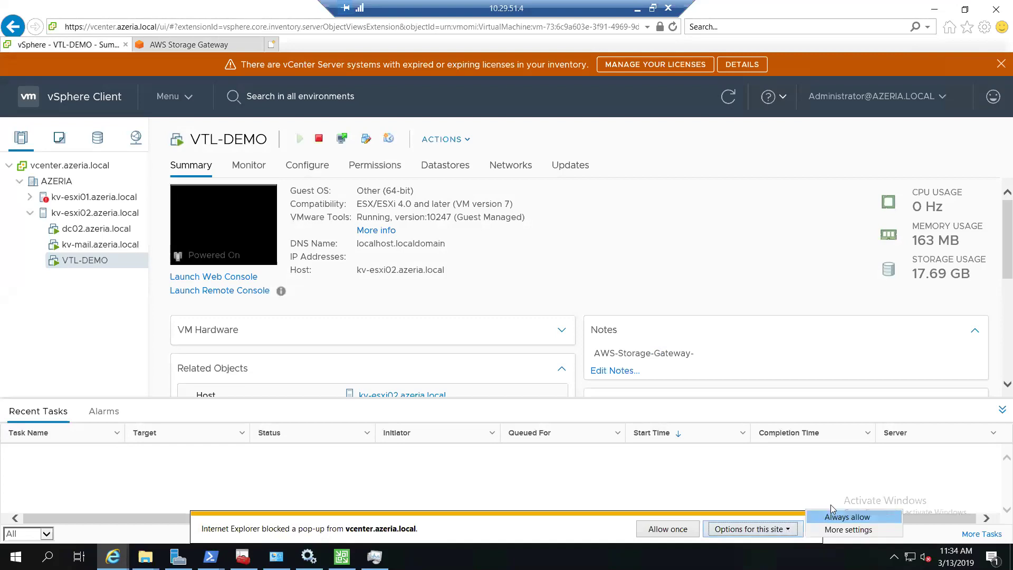
{"action": "left_click", "coordinate": [846, 517]}
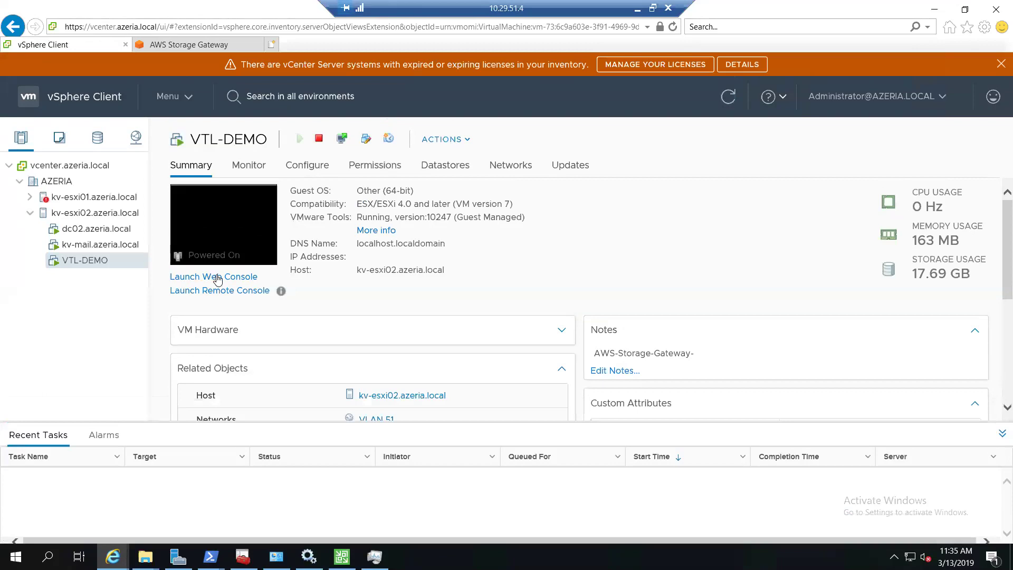
{"action": "left_click", "coordinate": [215, 277]}
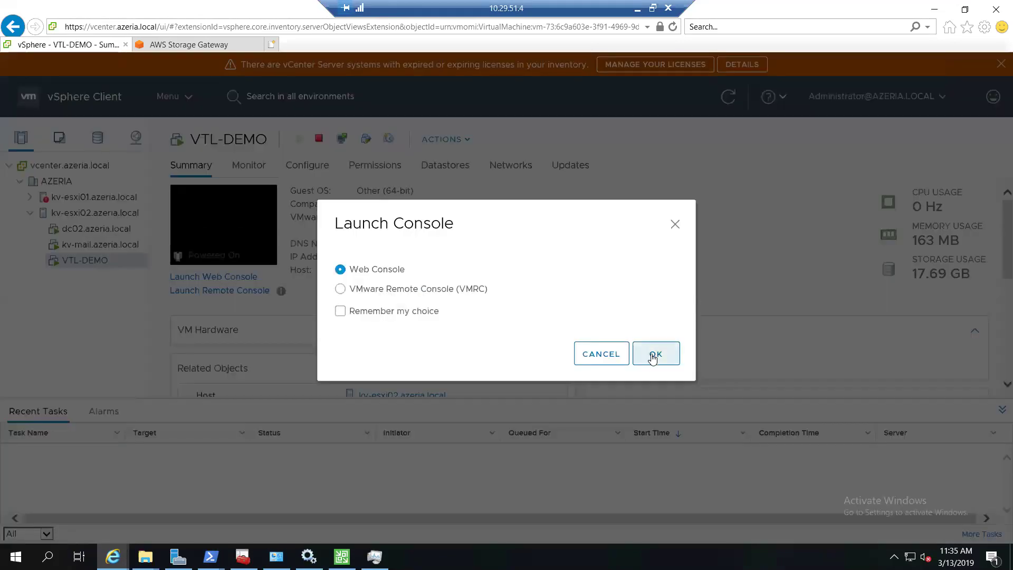
{"action": "left_click", "coordinate": [653, 359]}
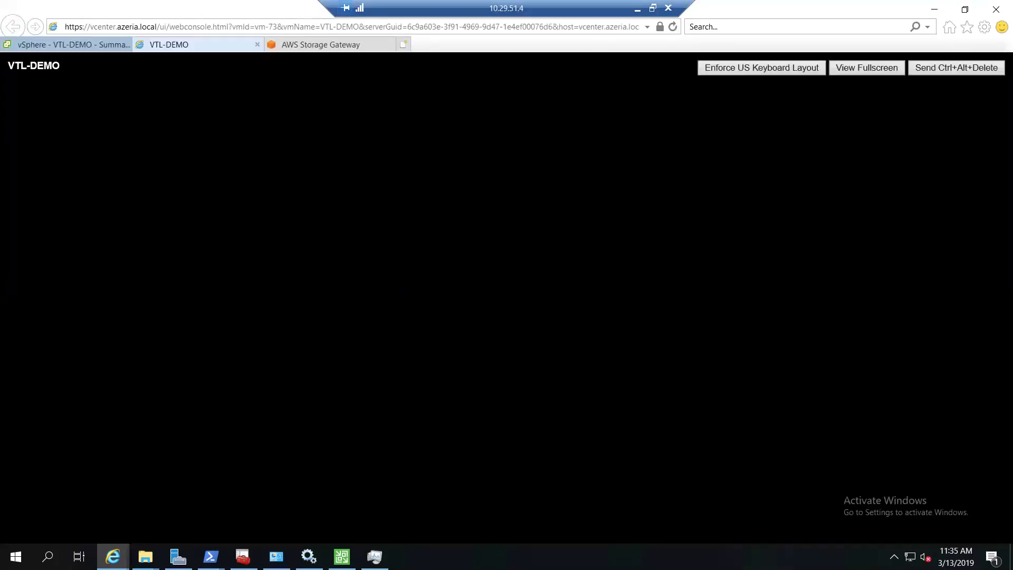
Step: Wake the VTL-DEMO console and log in to the storage gateway as sguser with the account password
{"action": "left_click", "coordinate": [971, 71]}
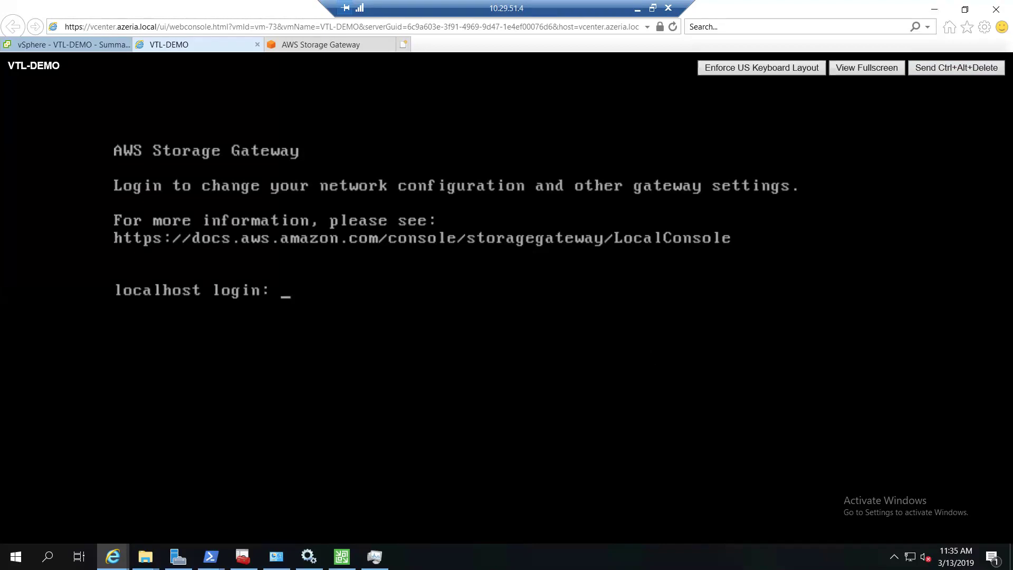
{"action": "type", "text": "sguser"}
{"action": "key", "text": "Return"}
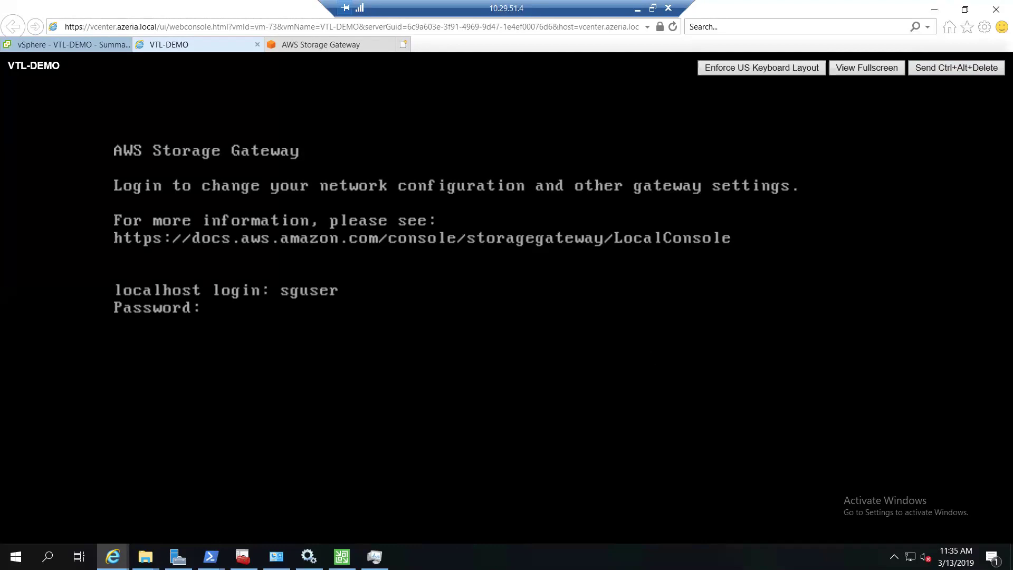
{"action": "key", "text": "Return"}
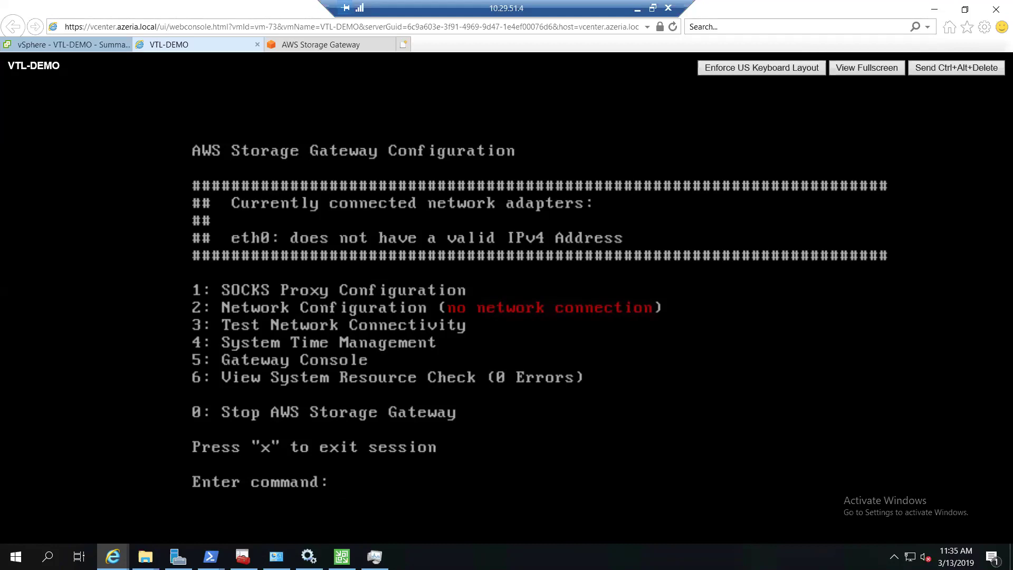
Step: Open the gateway's network configuration and start configuring a static IP for adapter eth0
{"action": "type", "text": "2"}
{"action": "key", "text": "Return"}
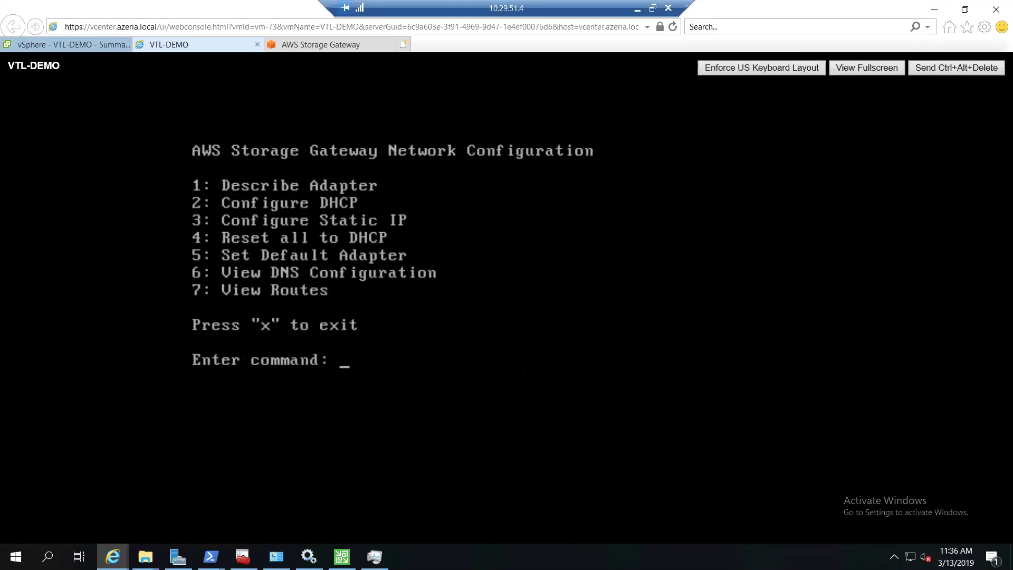
{"action": "type", "text": "3"}
{"action": "key", "text": "Return"}
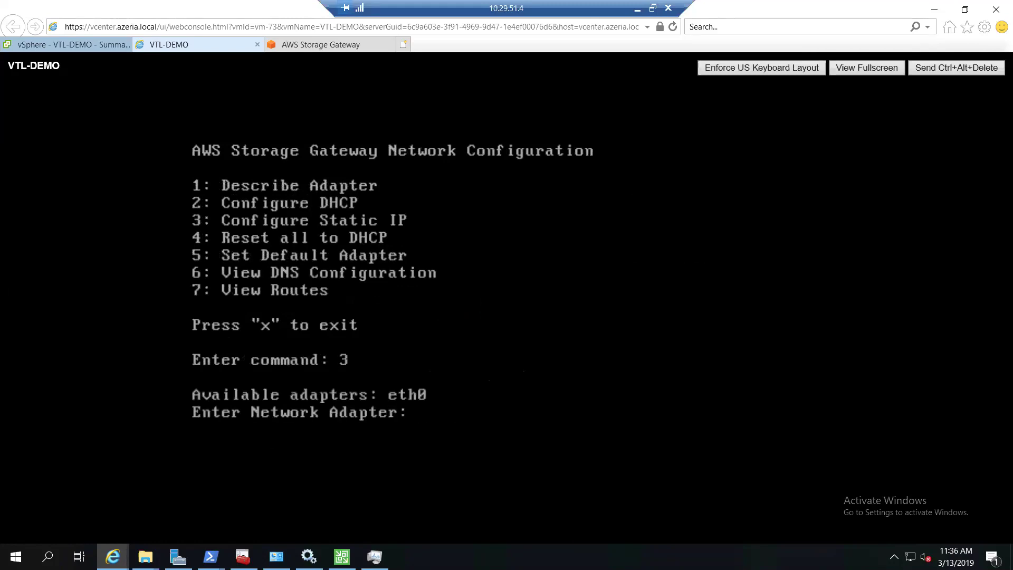
{"action": "type", "text": "eth0"}
{"action": "key", "text": "Return"}
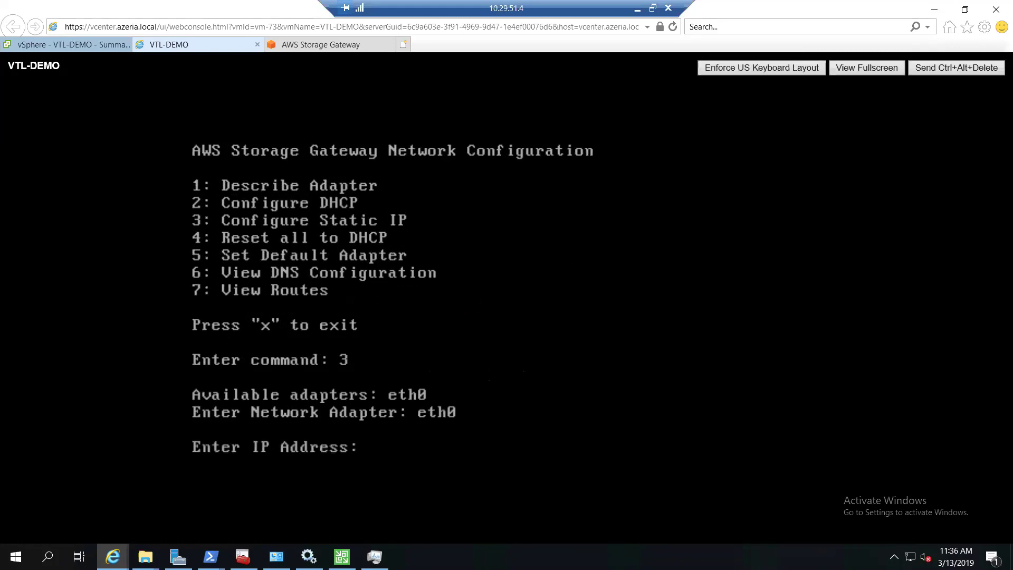
Step: Enter 10.29.5.96 as the static IP address for adapter eth0
{"action": "type", "text": "10."}
{"action": "type", "text": "29."}
{"action": "type", "text": "51,."}
{"action": "key", "text": "BackSpace"}
{"action": "key", "text": "BackSpace"}
{"action": "key", "text": "BackSpace"}
{"action": "type", "text": ".96"}
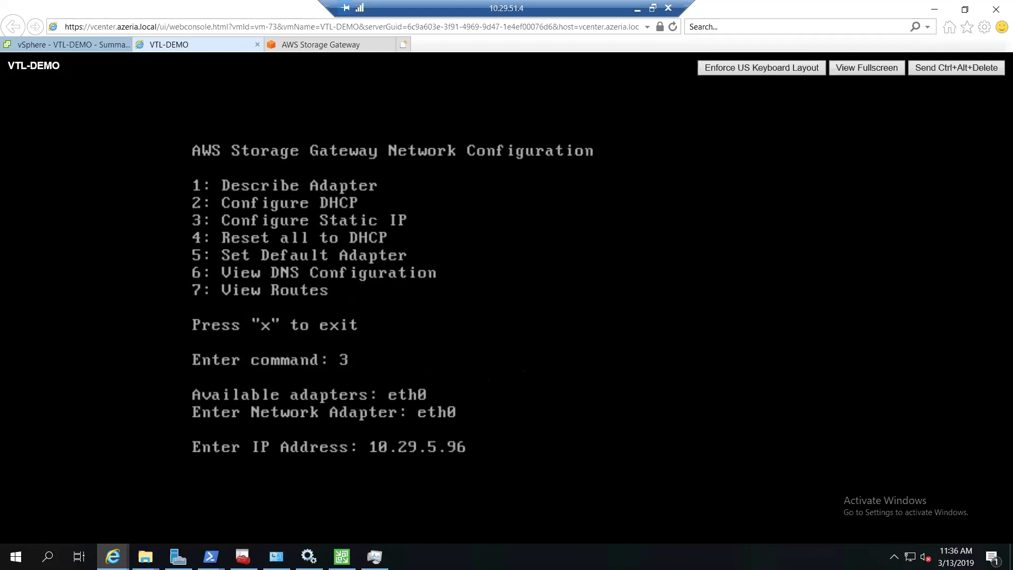
{"action": "key", "text": "Return"}
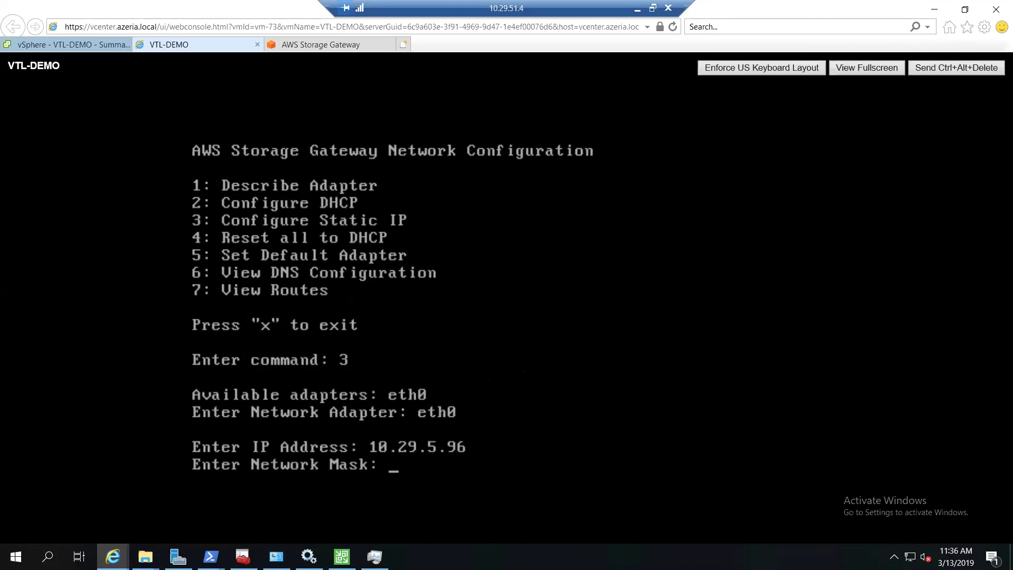
Step: Try to set the network mask for adapter eth0 to 24
{"action": "type", "text": "24"}
{"action": "key", "text": "Return"}
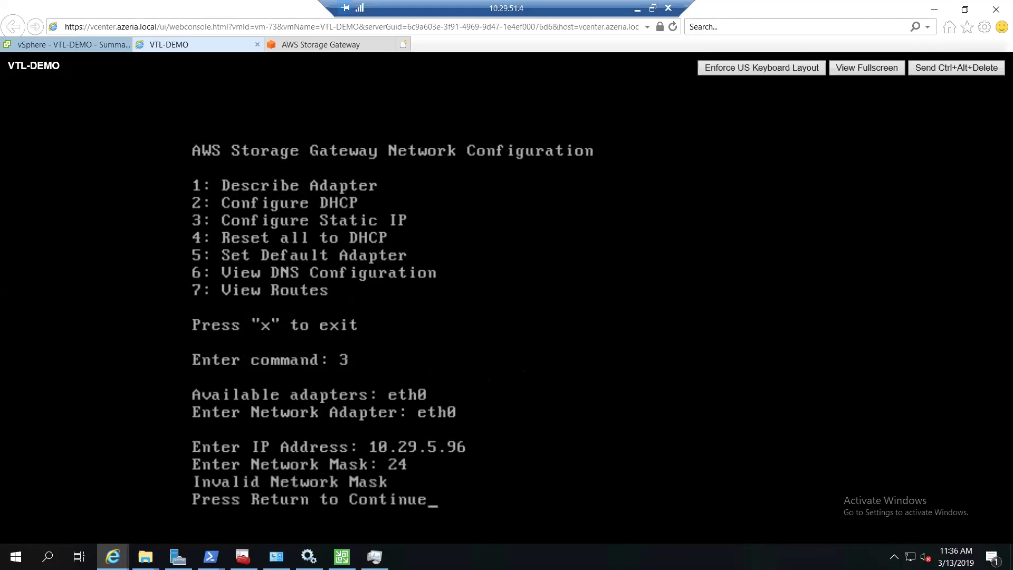
{"action": "key", "text": "Return"}
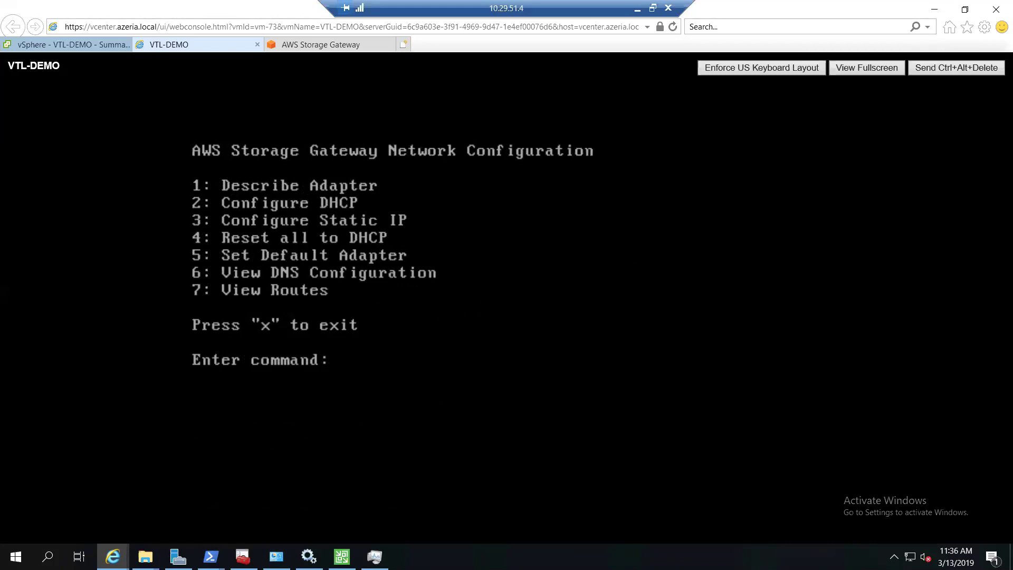
Step: Restart the static IP configuration for eth0 and try IP address 10.29.51.96 with network mask 24
{"action": "type", "text": "3"}
{"action": "key", "text": "Return"}
{"action": "type", "text": "eth0"}
{"action": "key", "text": "Return"}
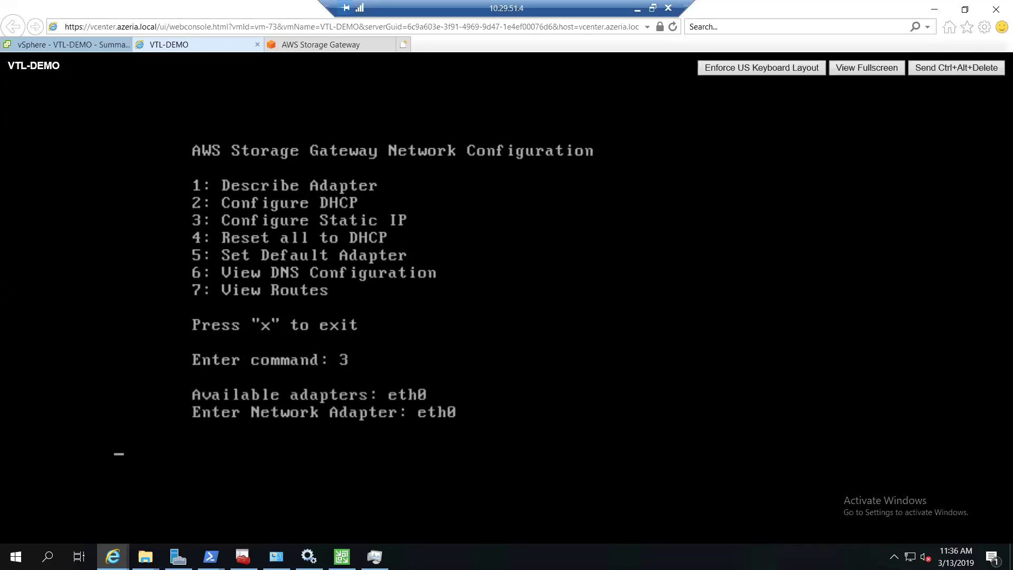
{"action": "type", "text": "10.29.51.96"}
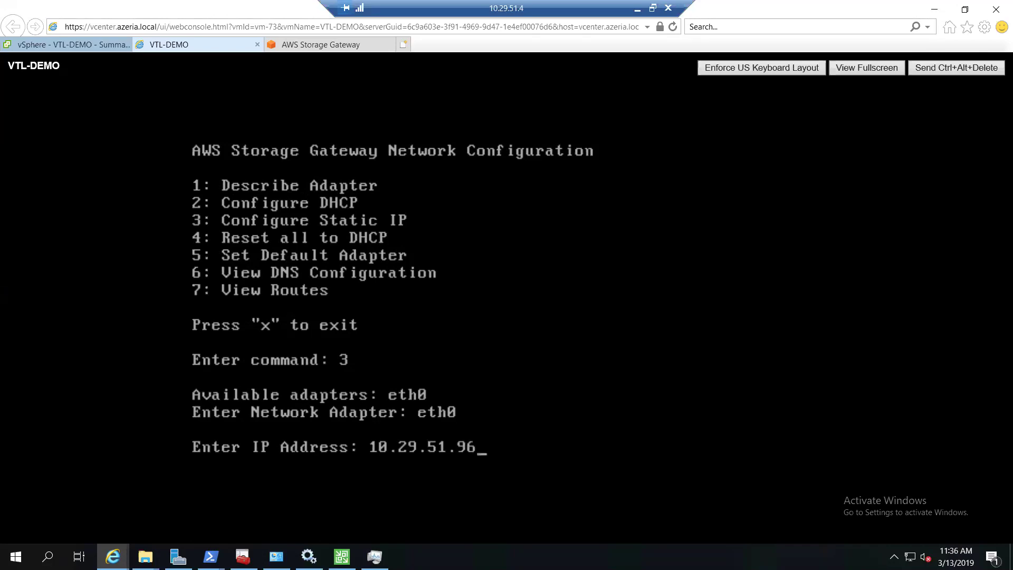
{"action": "key", "text": "Return"}
{"action": "type", "text": "24"}
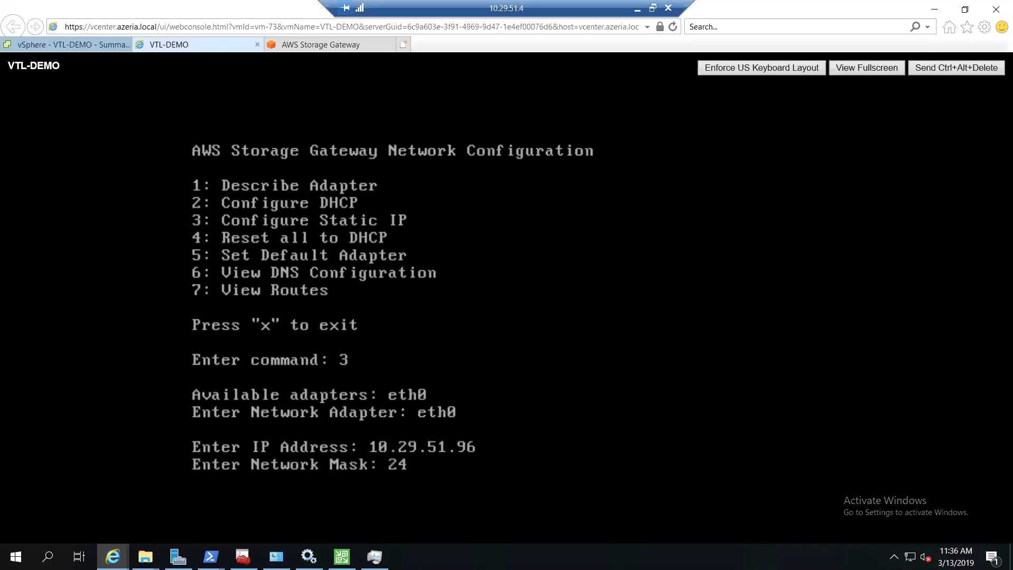
{"action": "key", "text": "Return"}
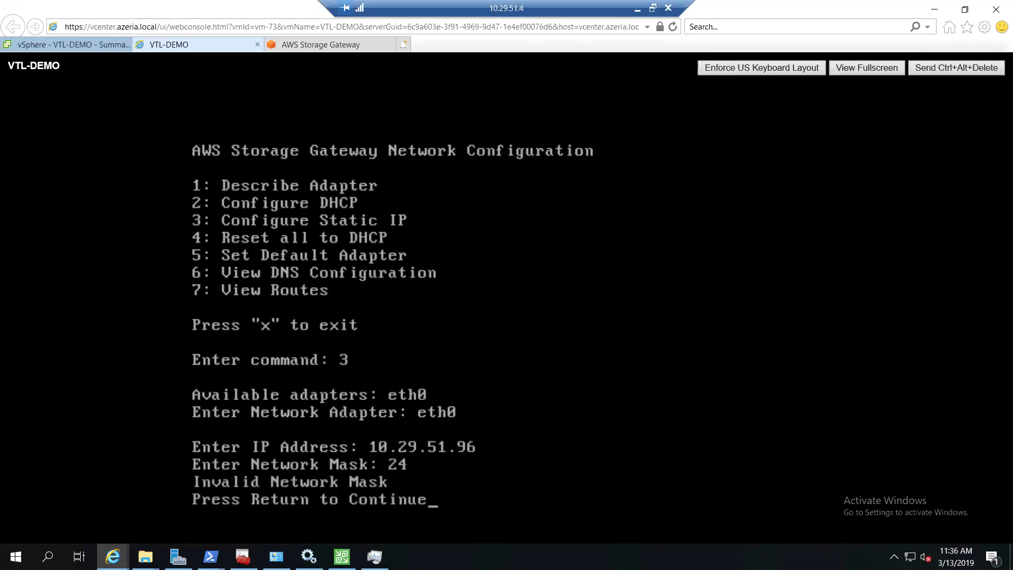
{"action": "key", "text": "Return"}
{"action": "key", "text": "Return"}
{"action": "key", "text": "Return"}
Step: Start the static IP configuration for adapter eth0 again and enter 10.29.51.96 as its IP address
{"action": "type", "text": "4"}
{"action": "key", "text": "BackSpace"}
{"action": "type", "text": "3"}
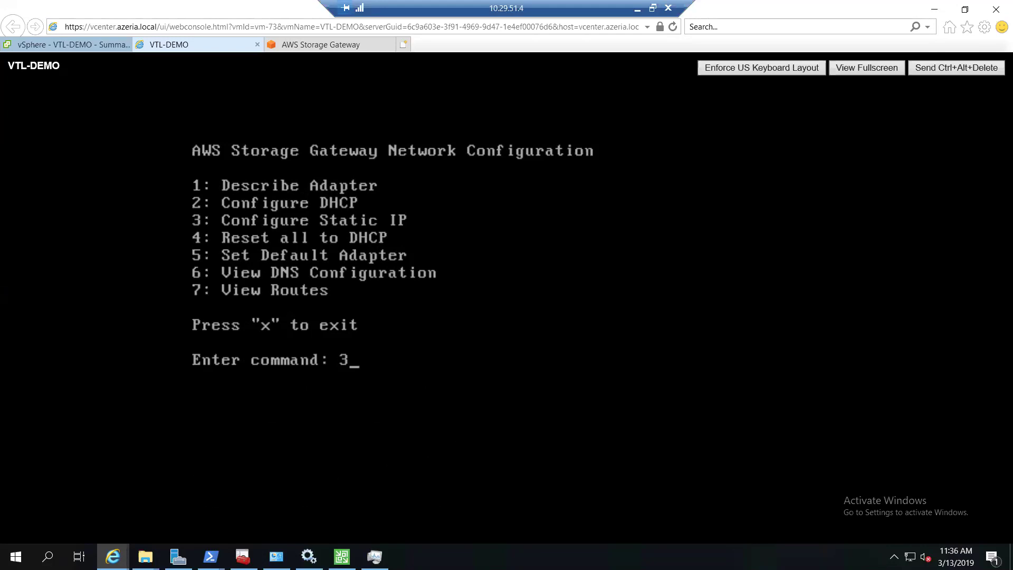
{"action": "key", "text": "Return"}
{"action": "type", "text": "eth0"}
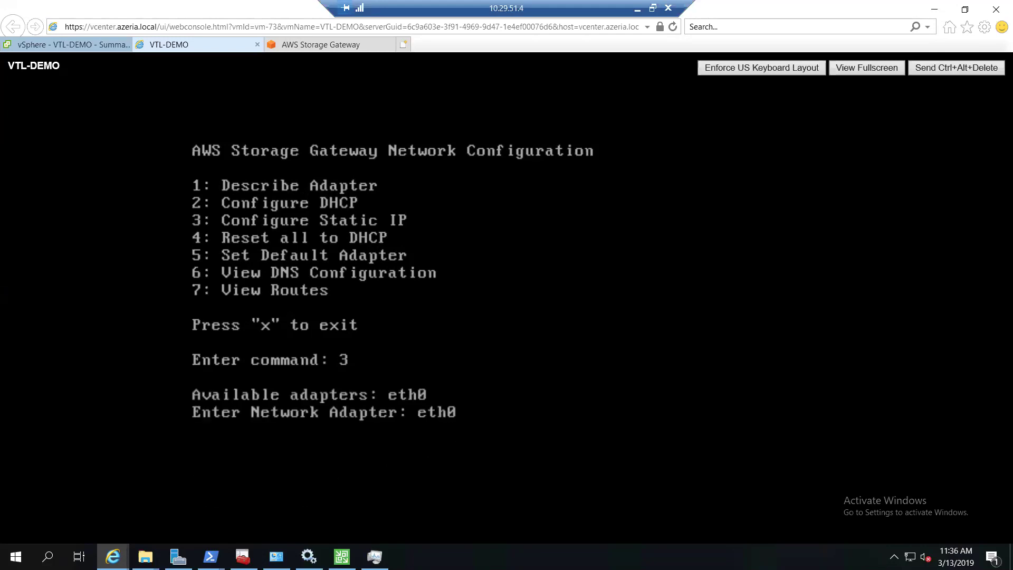
{"action": "key", "text": "Return"}
{"action": "type", "text": "10.2"}
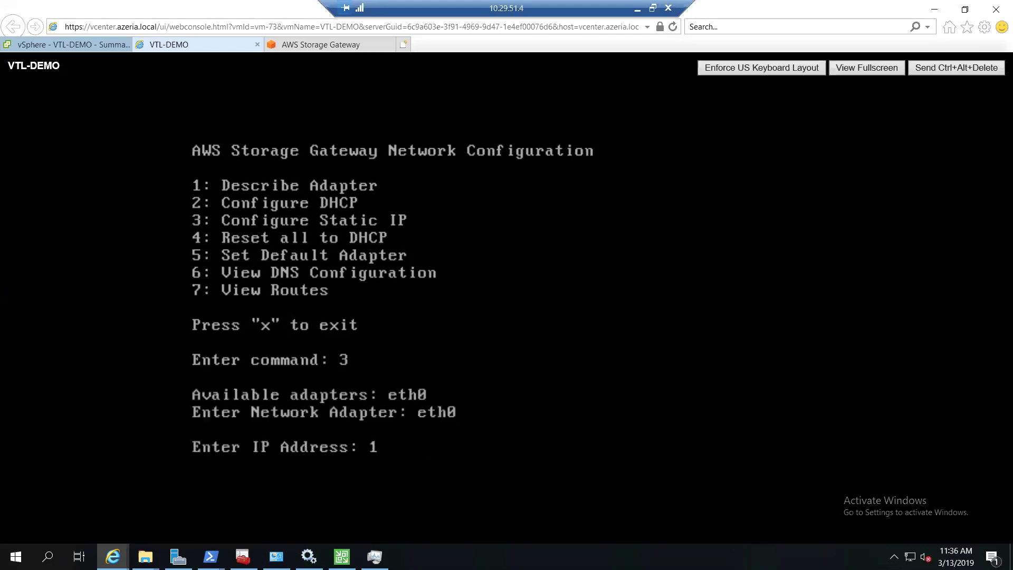
{"action": "type", "text": "9.51.96"}
{"action": "key", "text": "Return"}
Step: Set the network mask to 255.255.255.0 and the default gateway to 10.29.51.189
{"action": "type", "text": "255.255.255.0"}
{"action": "key", "text": "Return"}
{"action": "type", "text": "10.29.51.189"}
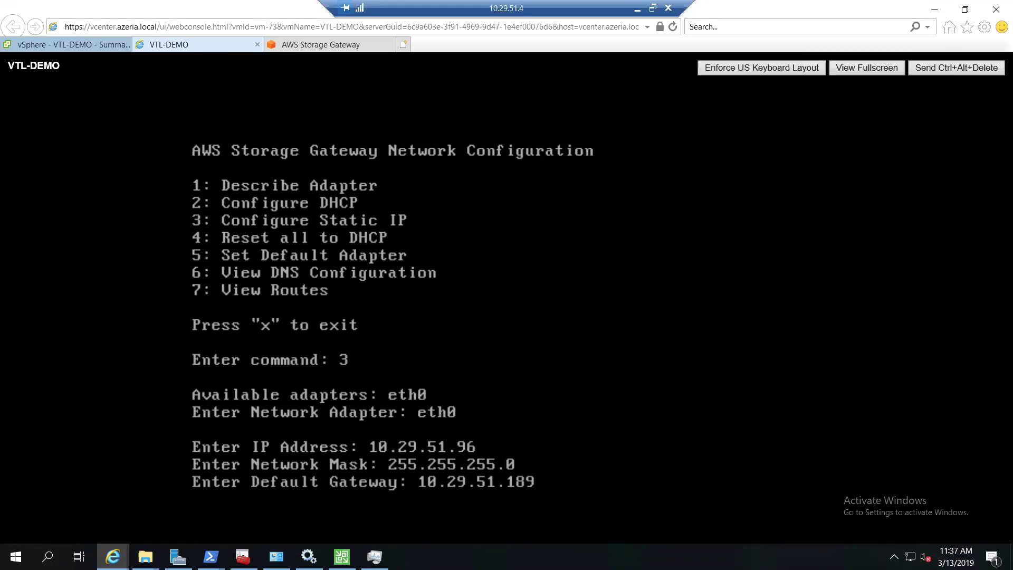
{"action": "key", "text": "Return"}
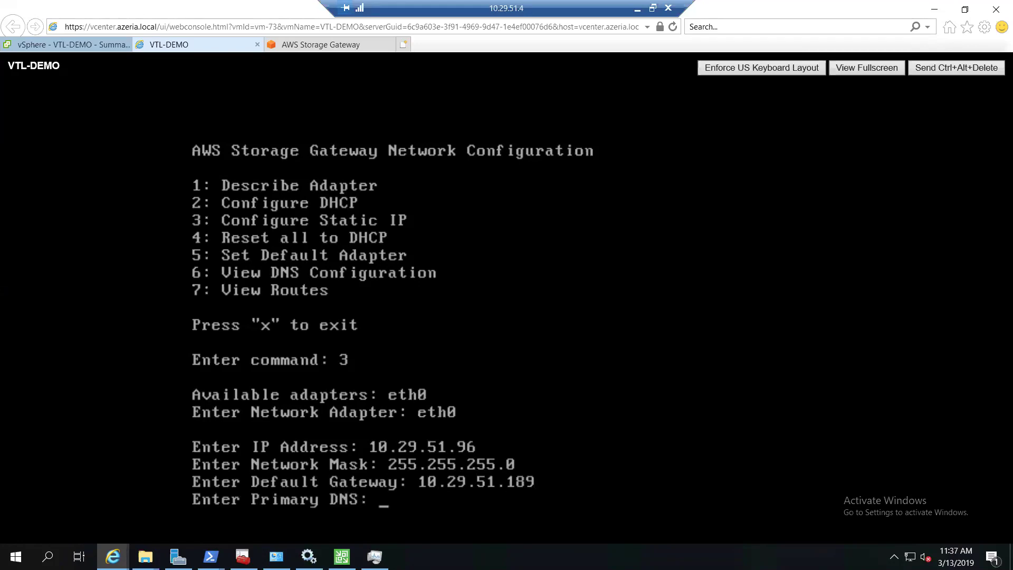
Step: Set the primary DNS to 8.8.8.8 and the secondary DNS to 8.8.4.4, and apply the configuration
{"action": "type", "text": "8.8.8.8"}
{"action": "key", "text": "Return"}
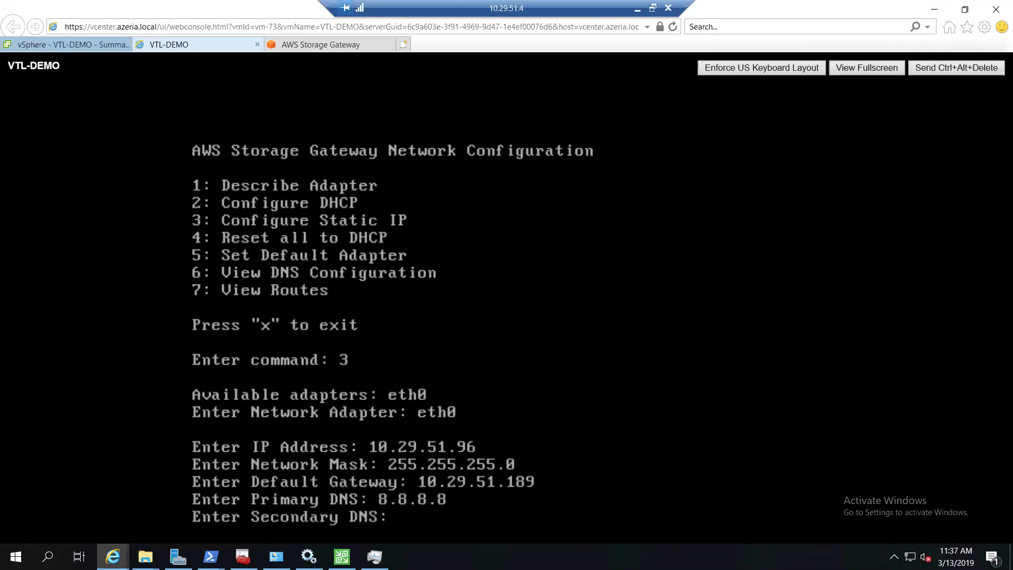
{"action": "type", "text": "8.8.4.4"}
{"action": "key", "text": "Return"}
{"action": "type", "text": "y"}
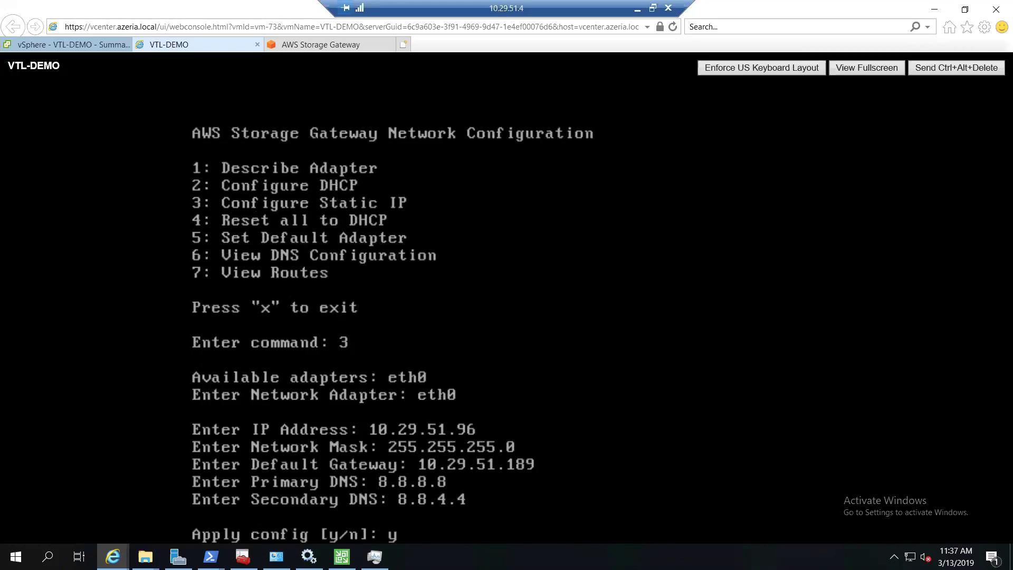
{"action": "key", "text": "Return"}
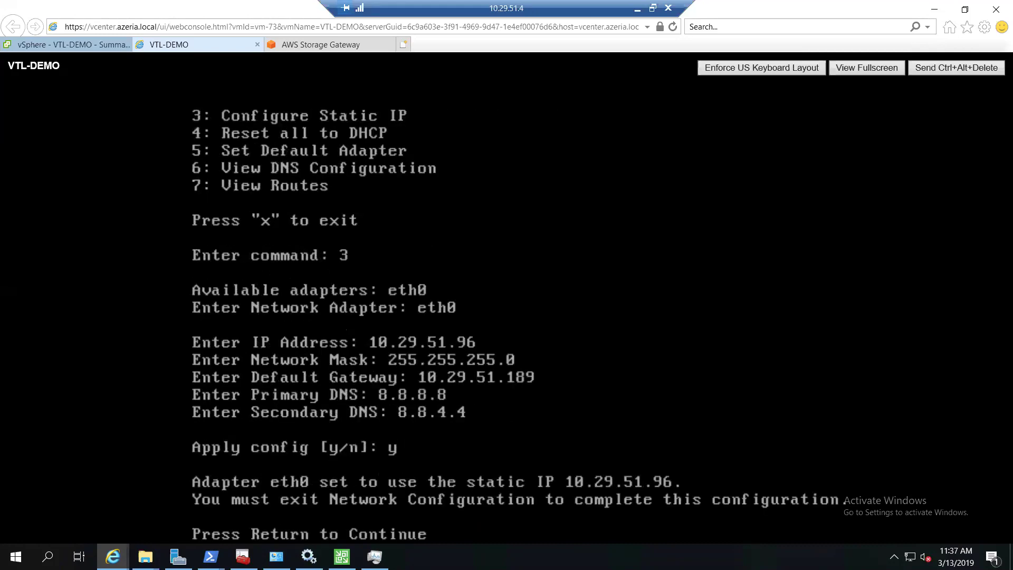
Step: Exit the network configuration to complete the static IP setup of the gateway appliance
{"action": "key", "text": "Return"}
{"action": "type", "text": "x"}
{"action": "key", "text": "Return"}
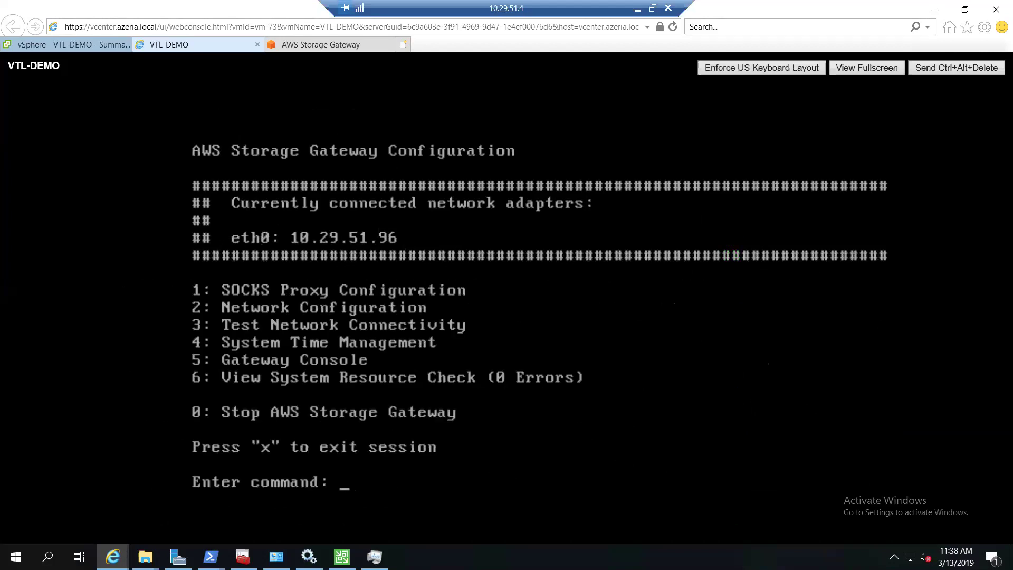
Step: Test the gateway's network connectivity to the eu-central-1 EU (Frankfurt) region endpoints
{"action": "type", "text": "3"}
{"action": "key", "text": "Return"}
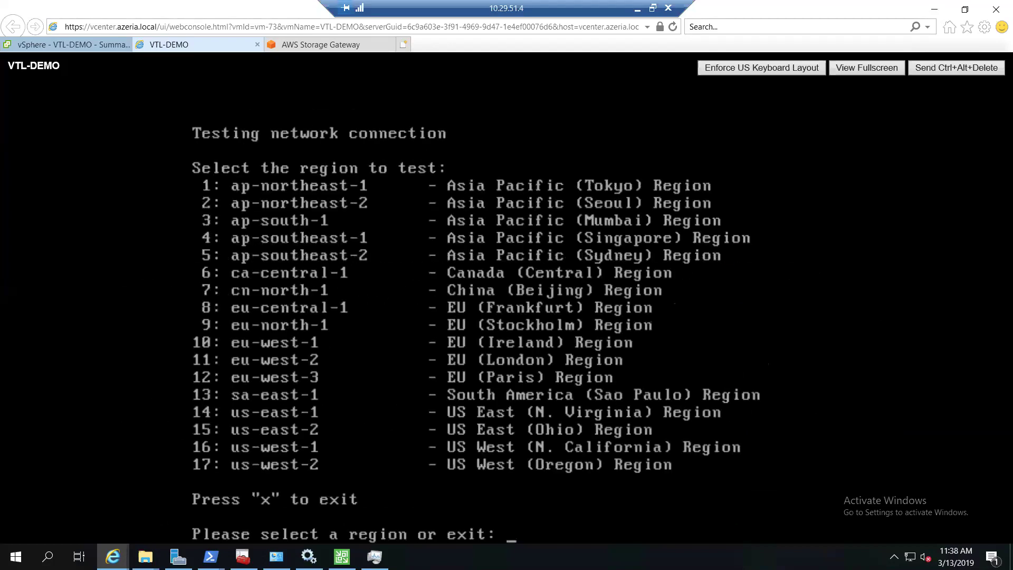
{"action": "type", "text": "8"}
{"action": "key", "text": "Return"}
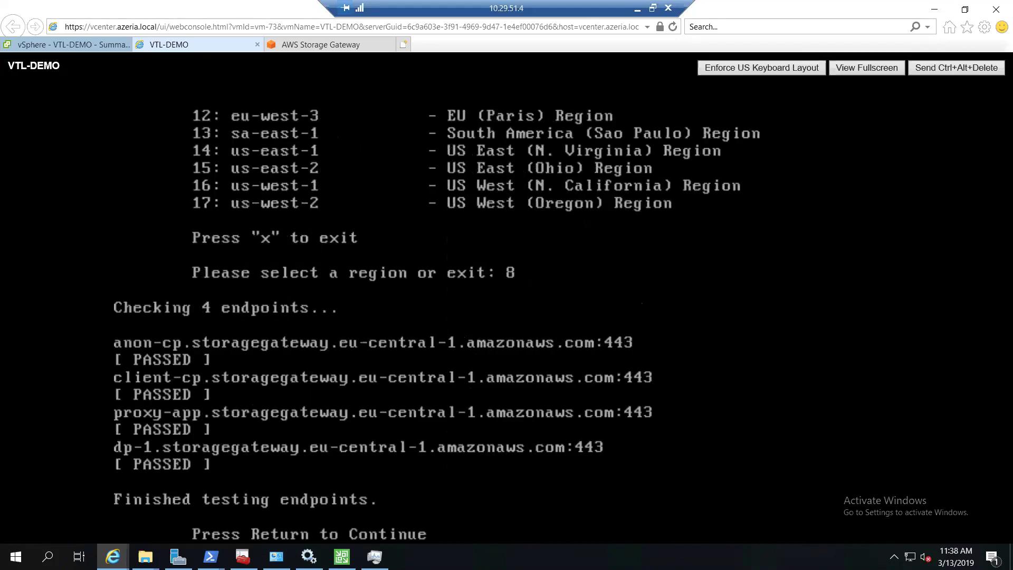
{"action": "key", "text": "Return"}
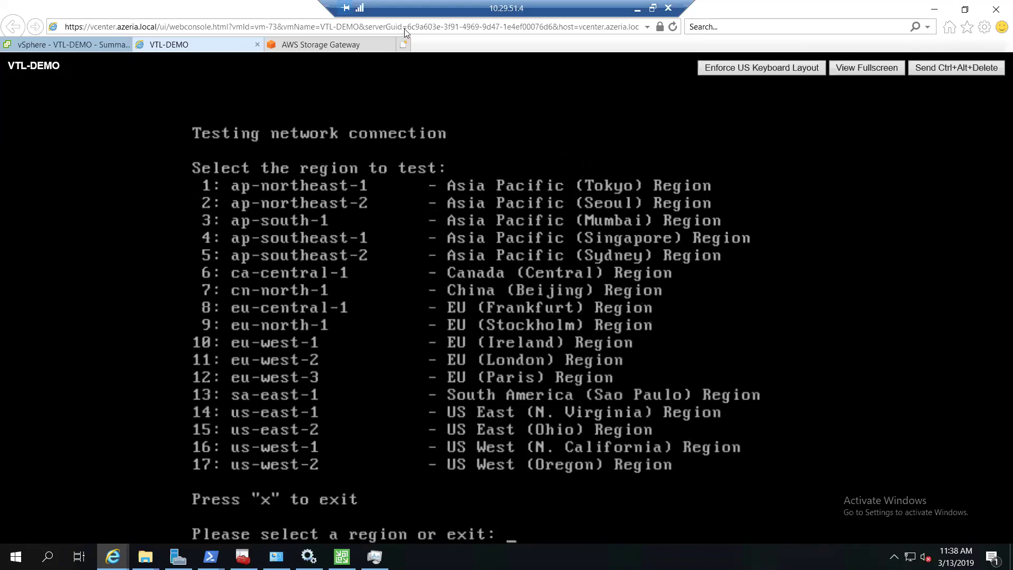
Step: Switch to the AWS Storage Gateway console and continue the gateway creation with VMware ESXi as host platform
{"action": "left_click", "coordinate": [322, 44]}
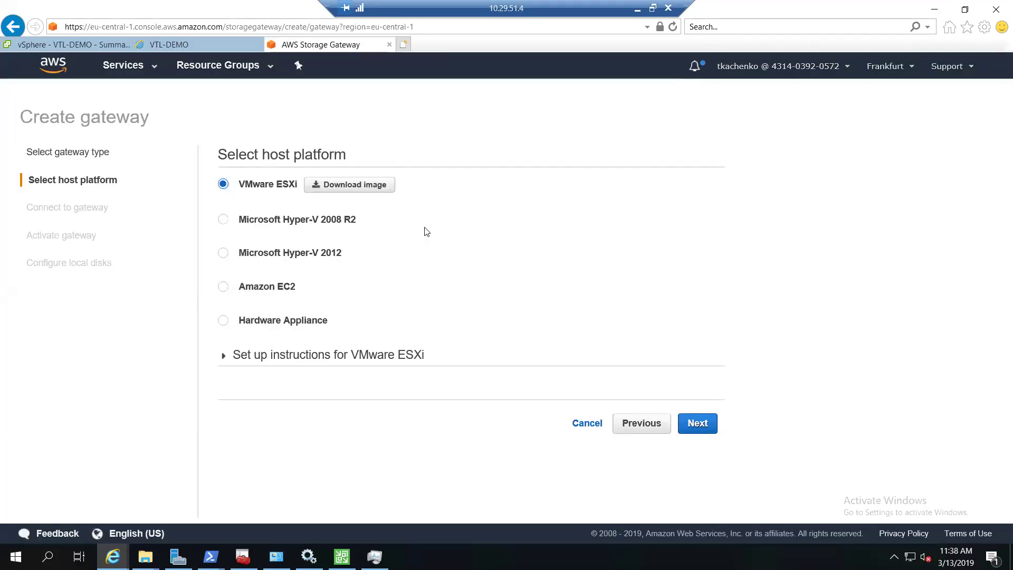
{"action": "left_click", "coordinate": [47, 44]}
{"action": "left_click", "coordinate": [181, 45]}
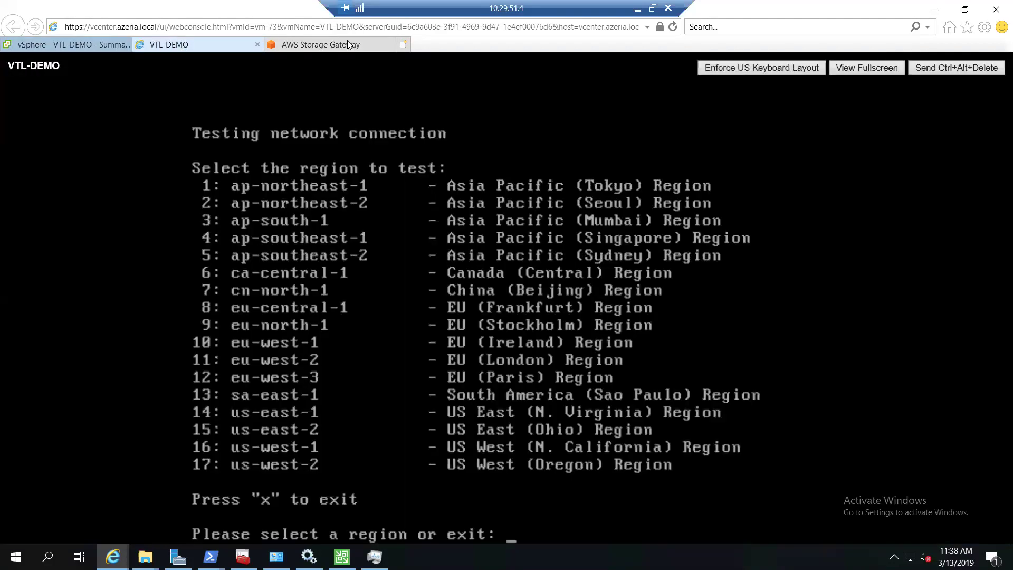
{"action": "left_click", "coordinate": [347, 44]}
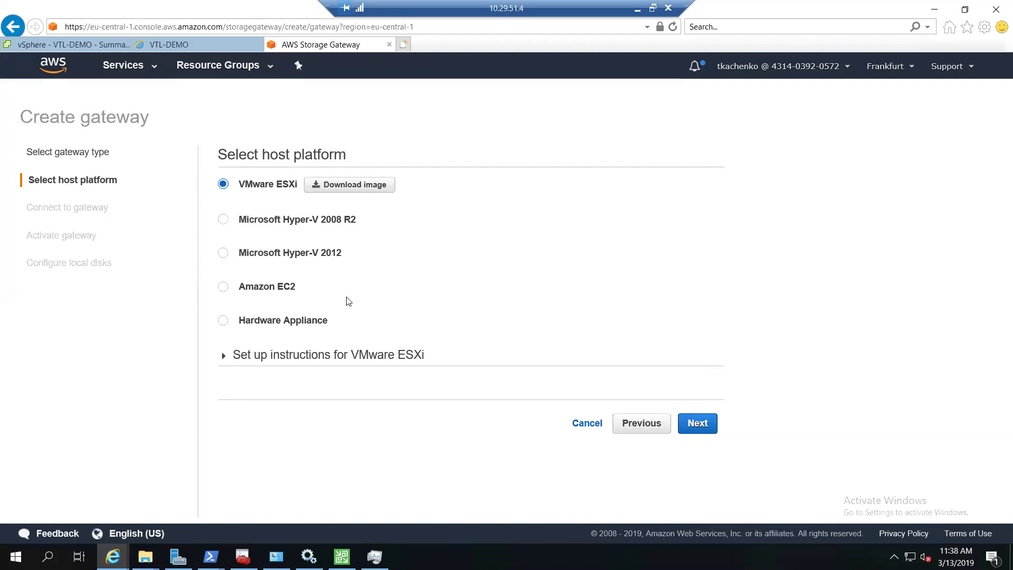
{"action": "left_click", "coordinate": [698, 424]}
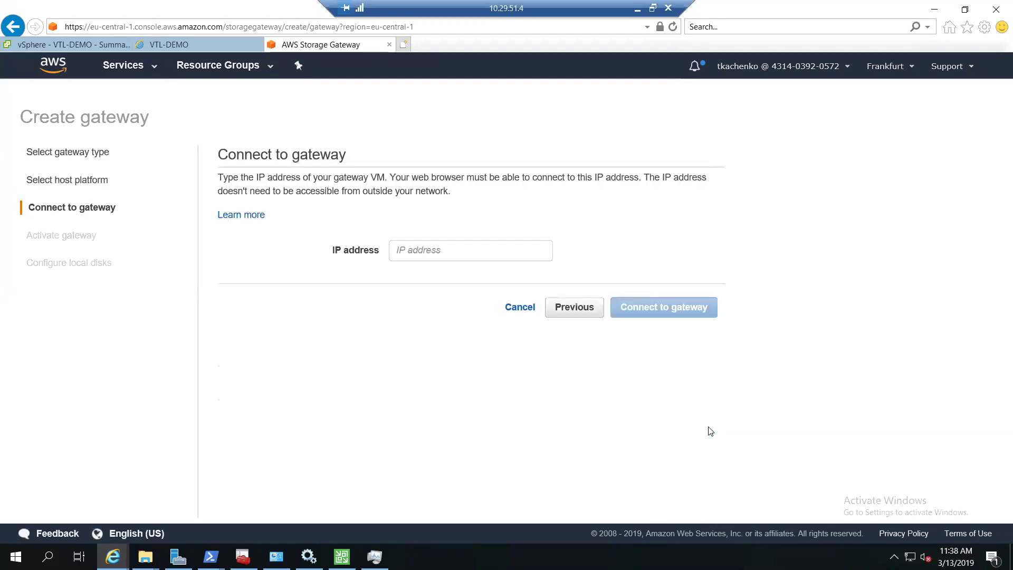
Step: Connect to the gateway VM at IP address 10.29.51.96
{"action": "left_click", "coordinate": [435, 254]}
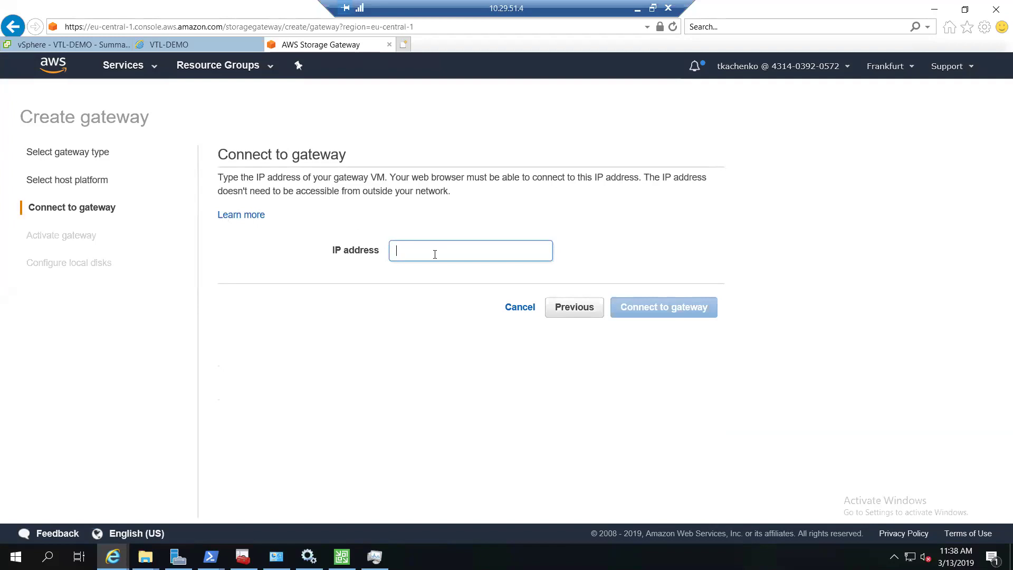
{"action": "type", "text": "10.10."}
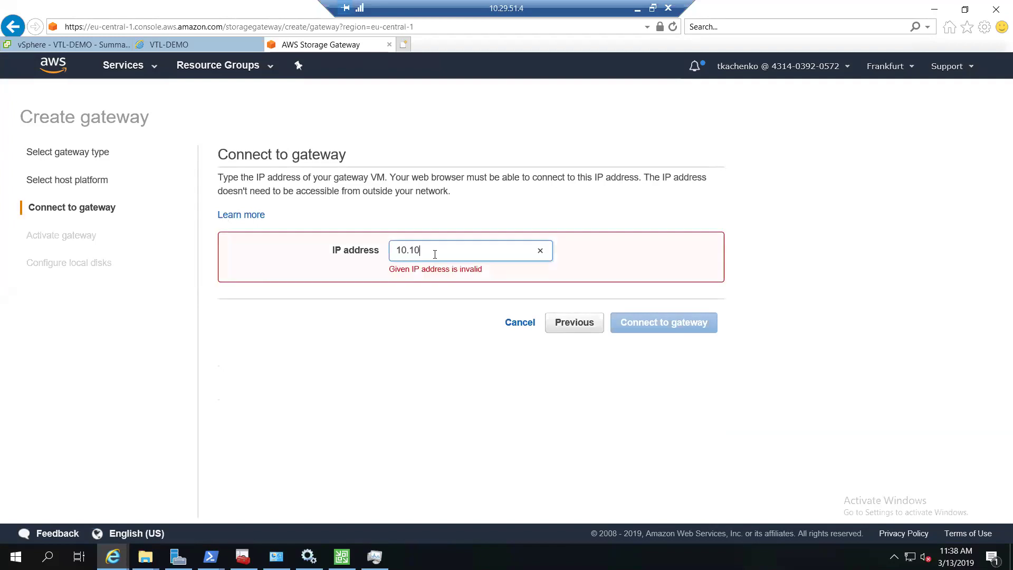
{"action": "key", "text": "BackSpace"}
{"action": "key", "text": "BackSpace"}
{"action": "key", "text": "BackSpace"}
{"action": "type", "text": "29.51.96"}
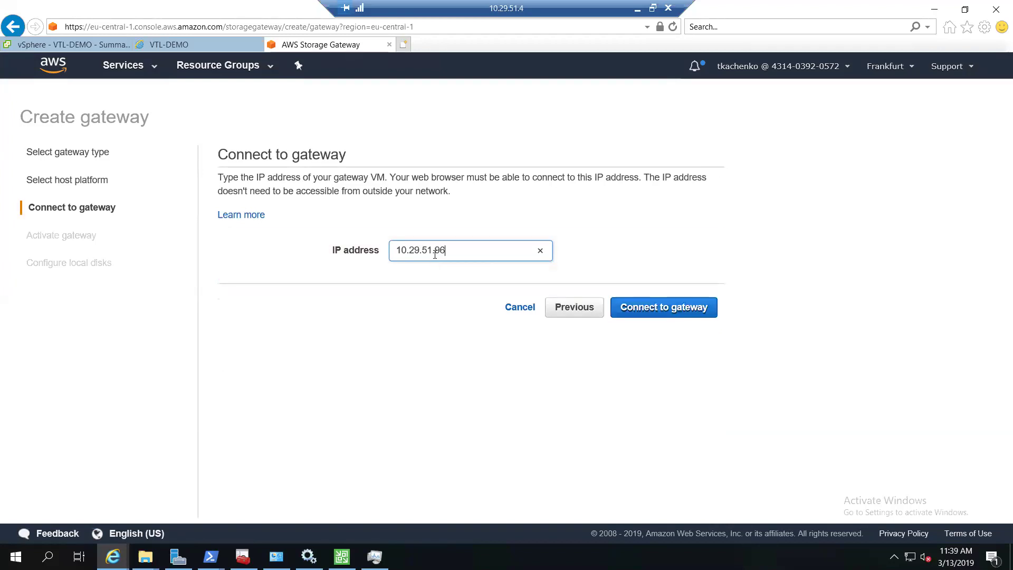
{"action": "left_click", "coordinate": [664, 316]}
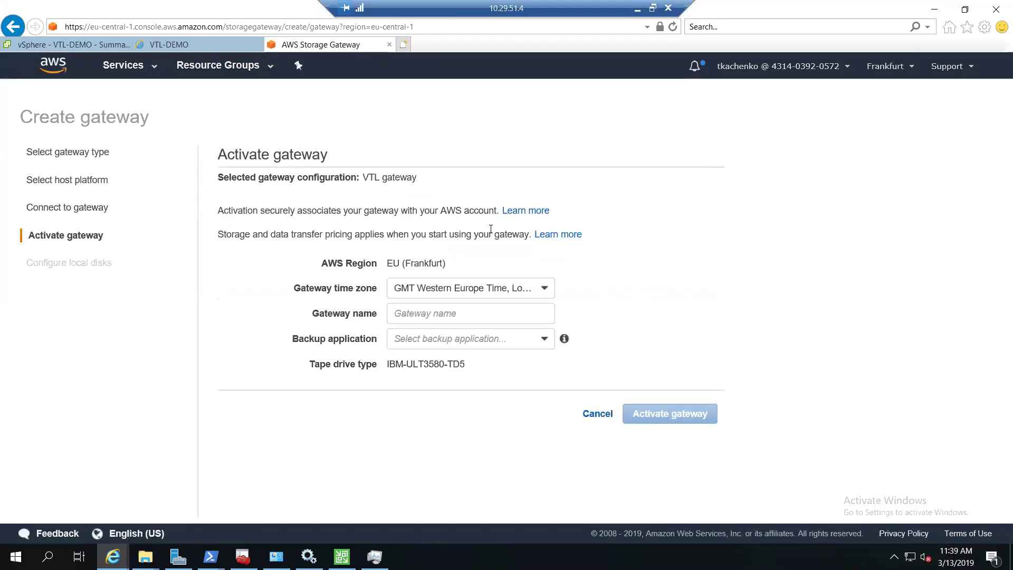
Step: Set the gateway time zone to GMT +2:00 Kaliningrad and the gateway name to DEMO-VTL
{"action": "left_click", "coordinate": [428, 290]}
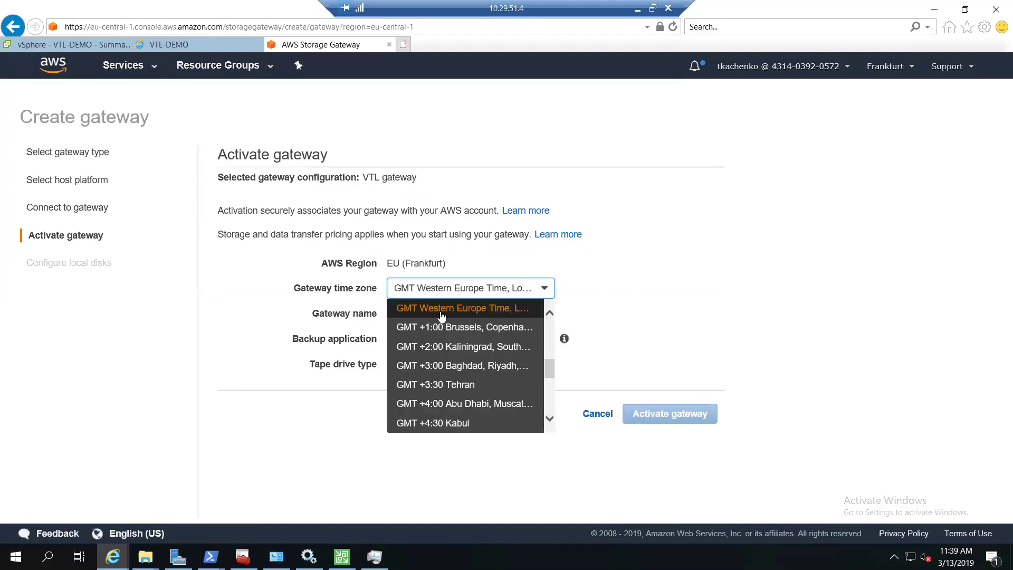
{"action": "left_click", "coordinate": [489, 348]}
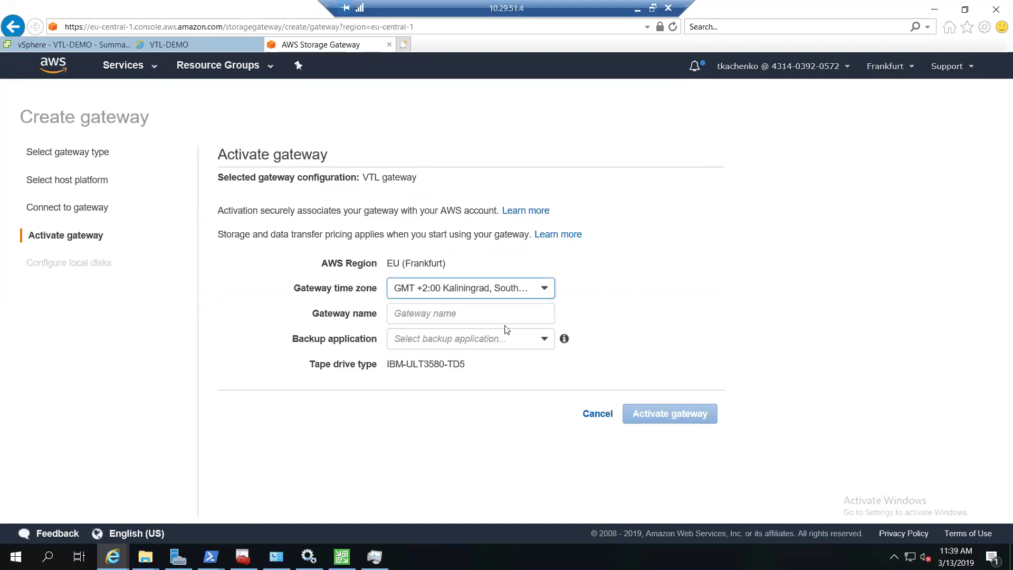
{"action": "left_click", "coordinate": [508, 321]}
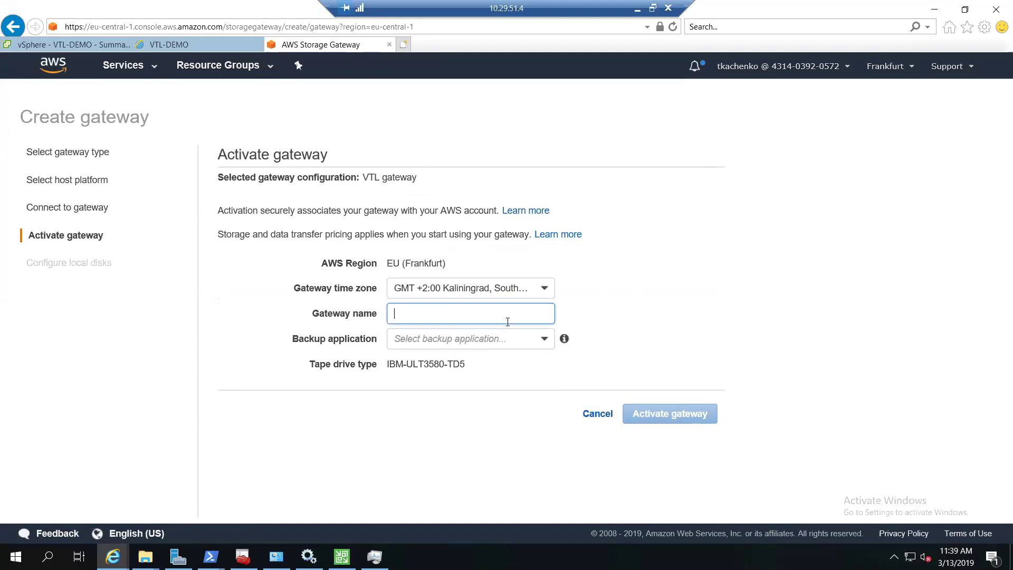
{"action": "type", "text": "DEMO-VTL"}
Step: Choose Veeam Backup & Replication as the backup application and activate the gateway
{"action": "left_click", "coordinate": [504, 340]}
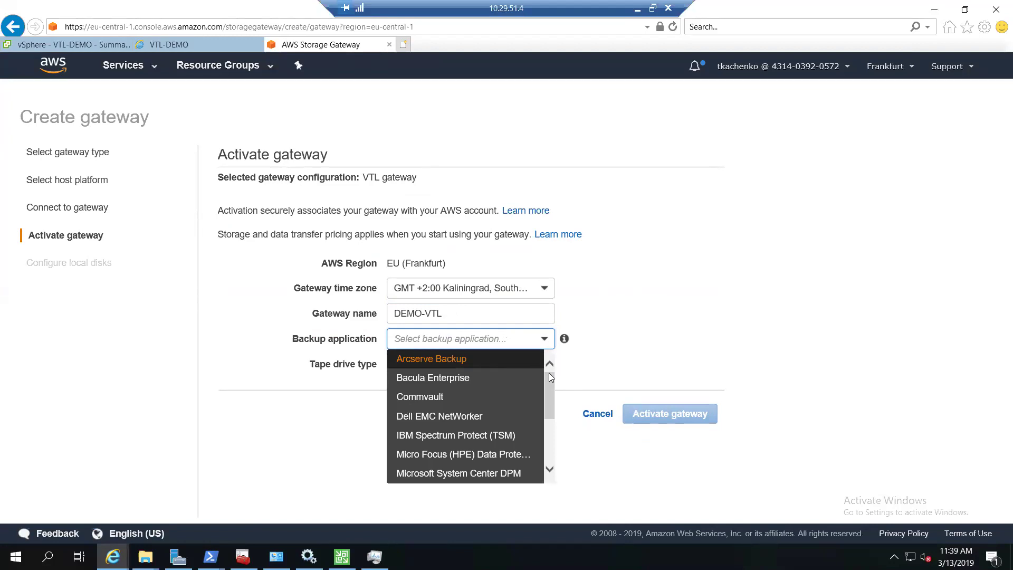
{"action": "left_click_drag", "start_coordinate": [549, 373], "coordinate": [551, 416]}
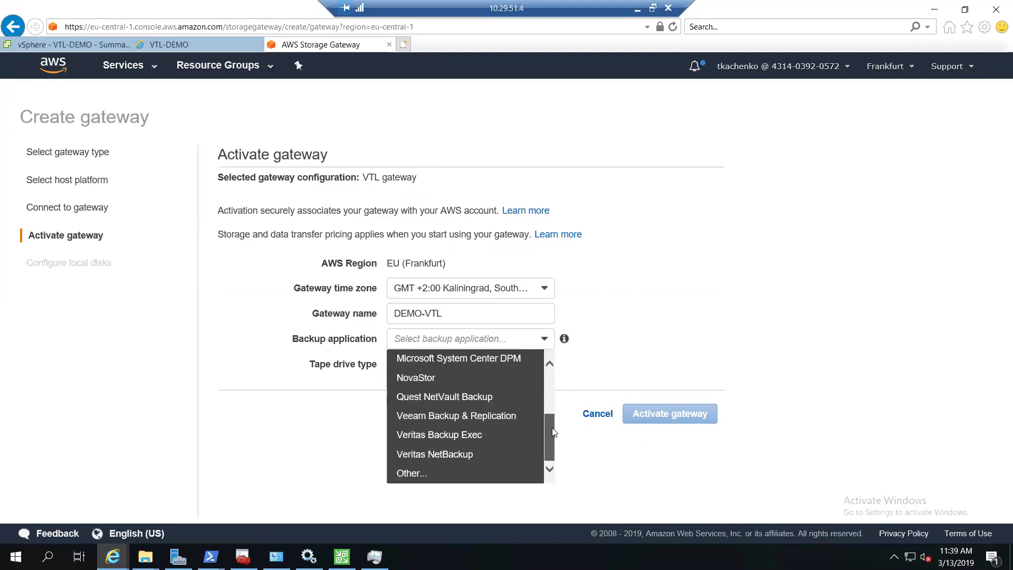
{"action": "scroll", "coordinate": [549, 422], "scroll_direction": "up", "scroll_amount": 3}
{"action": "scroll", "coordinate": [568, 405], "scroll_direction": "up", "scroll_amount": 1}
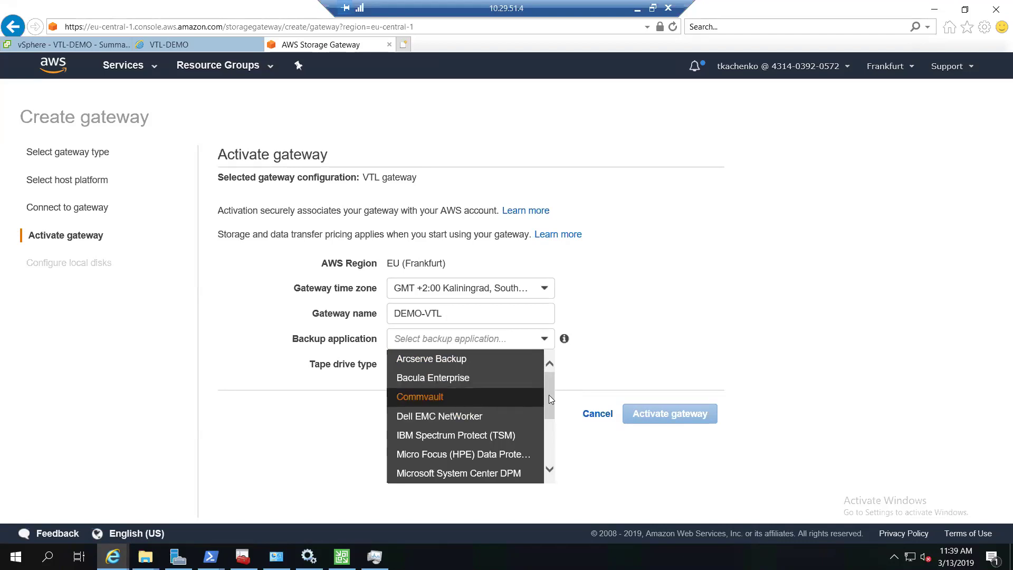
{"action": "scroll", "coordinate": [549, 395], "scroll_direction": "down", "scroll_amount": 5}
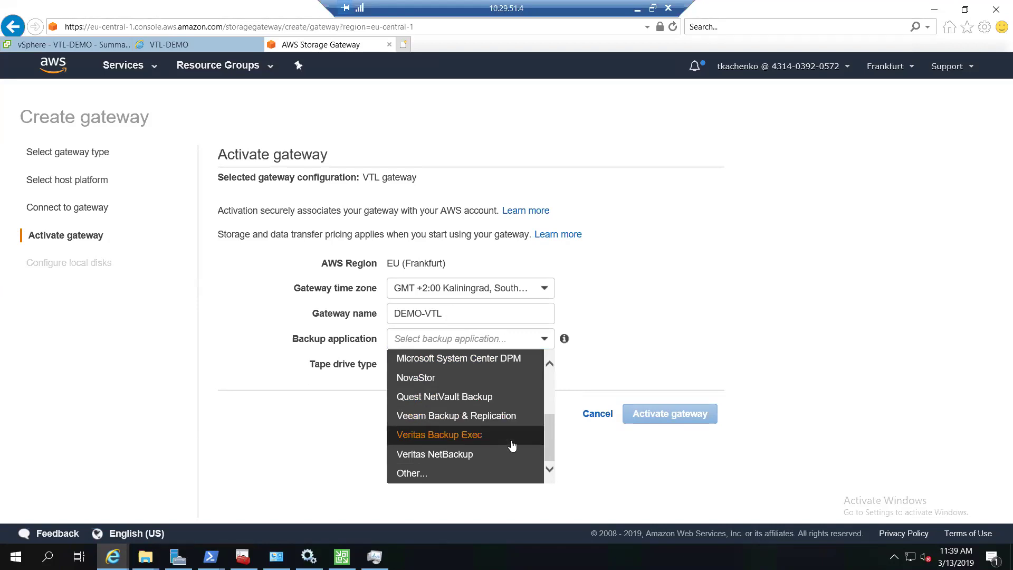
{"action": "left_click", "coordinate": [497, 415]}
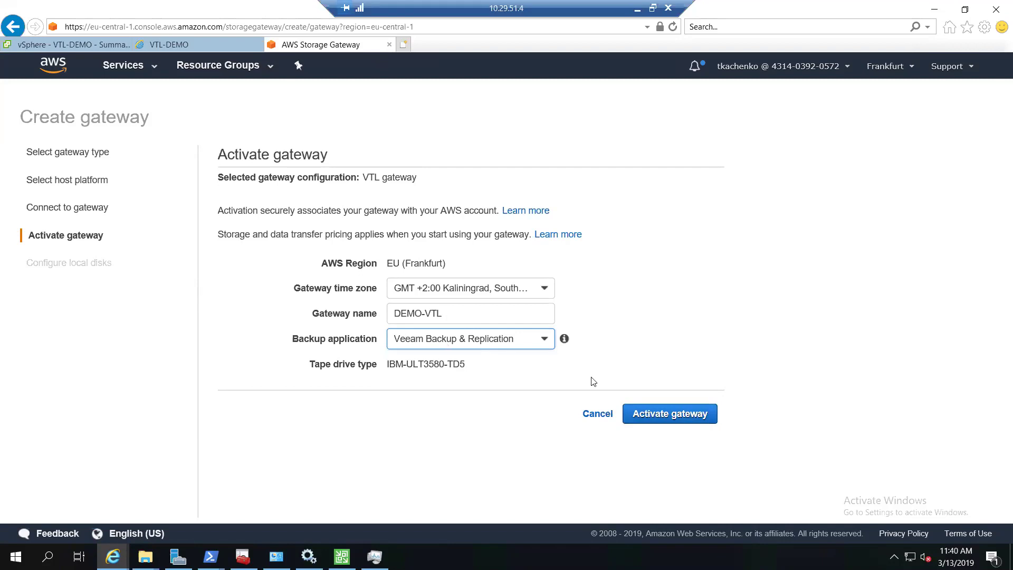
{"action": "left_click", "coordinate": [666, 419]}
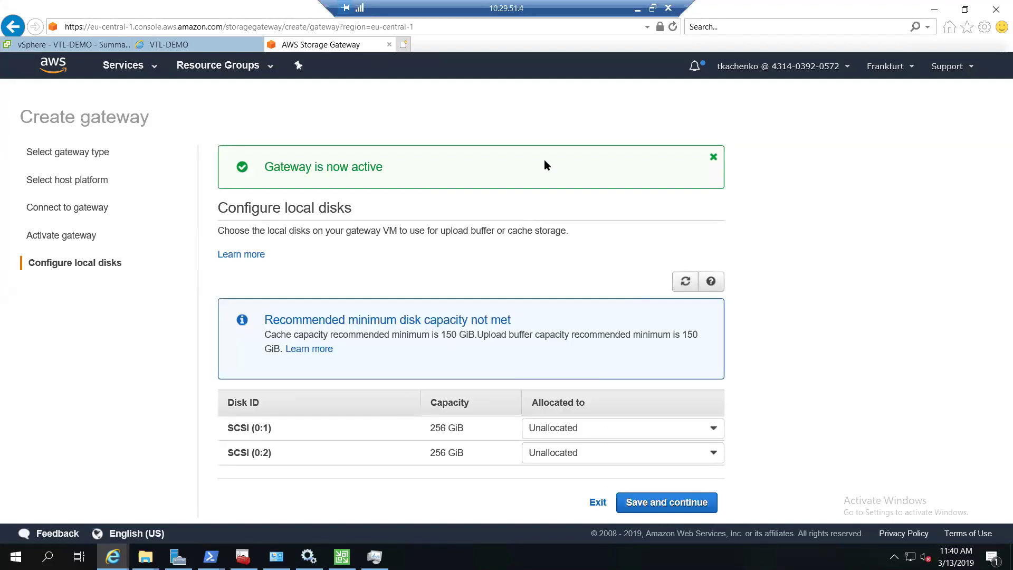
Step: Allocate disk SCSI (0:1) to the upload buffer and disk SCSI (0:2) to the cache, and save the local disk configuration
{"action": "left_click", "coordinate": [582, 430]}
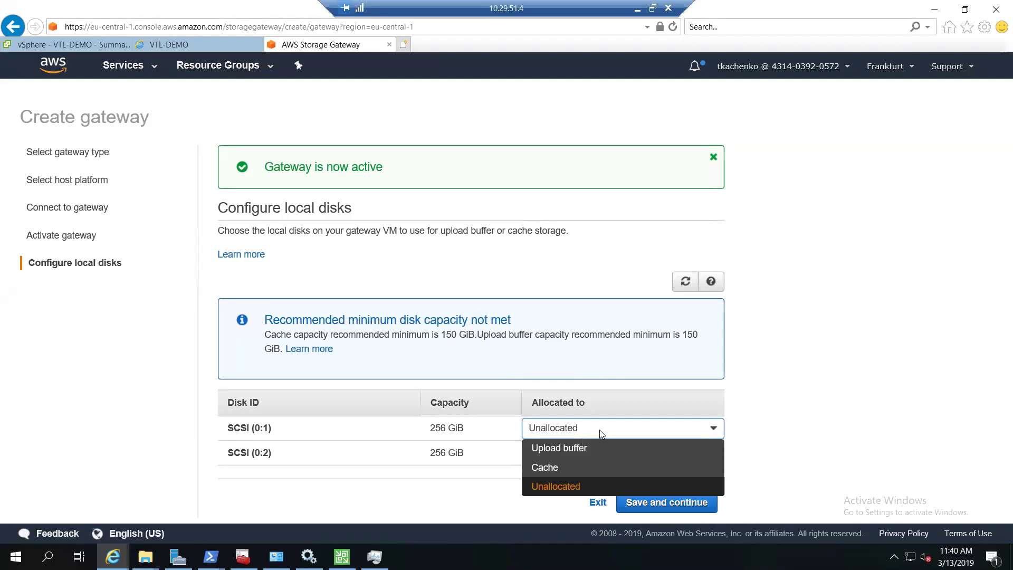
{"action": "left_click", "coordinate": [775, 427]}
{"action": "left_click", "coordinate": [673, 432]}
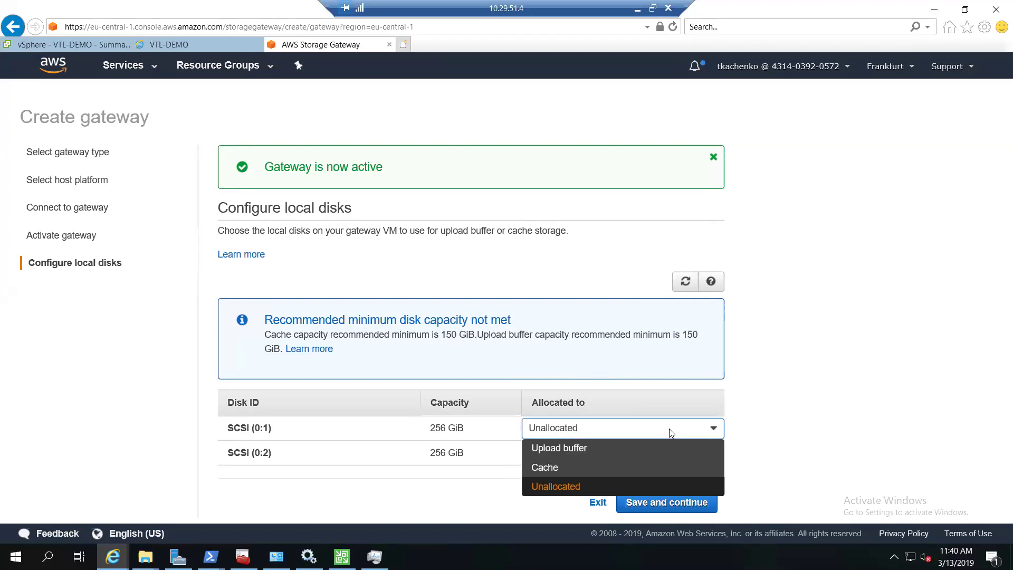
{"action": "left_click", "coordinate": [612, 448]}
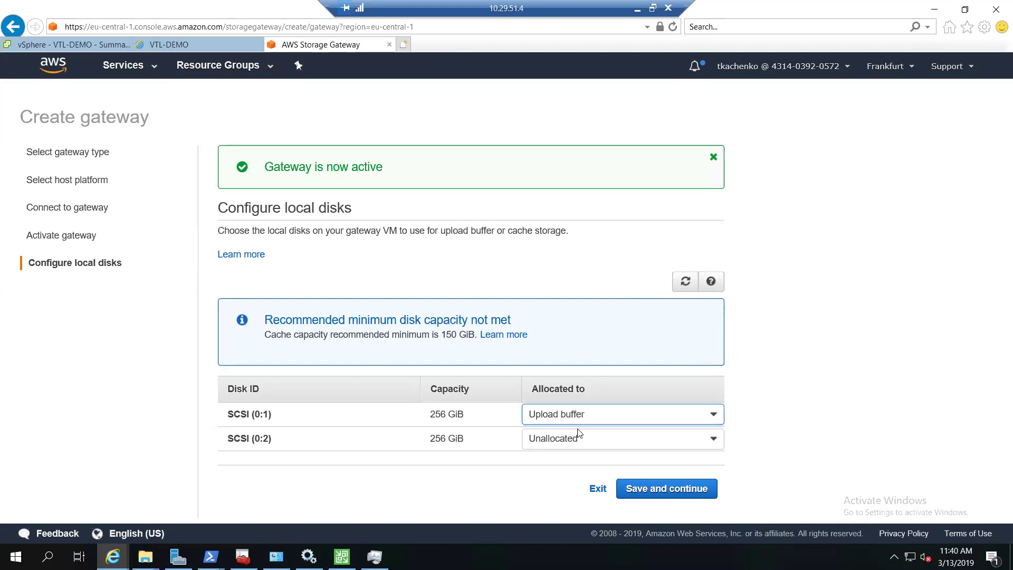
{"action": "left_click", "coordinate": [567, 441]}
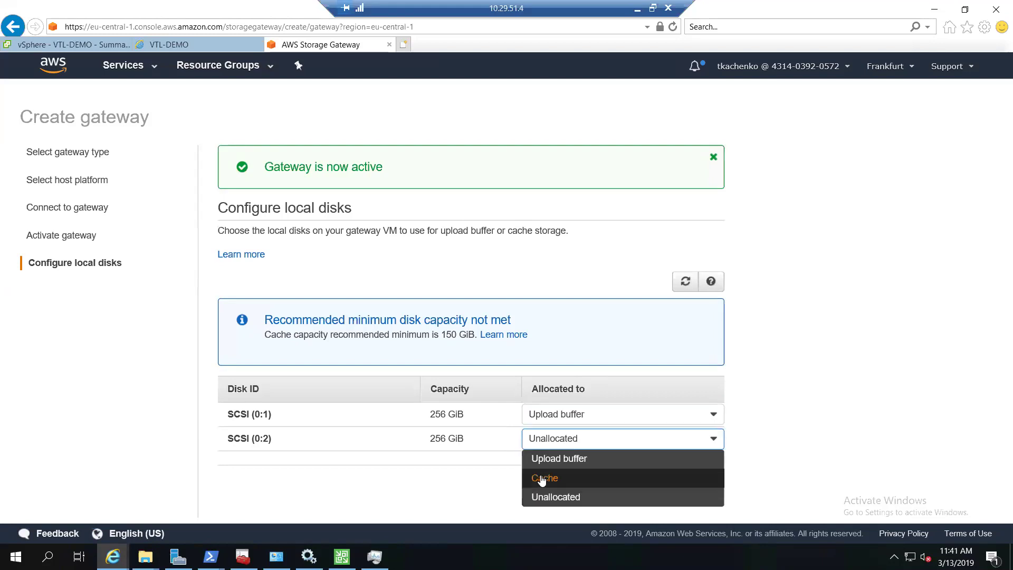
{"action": "left_click", "coordinate": [542, 478]}
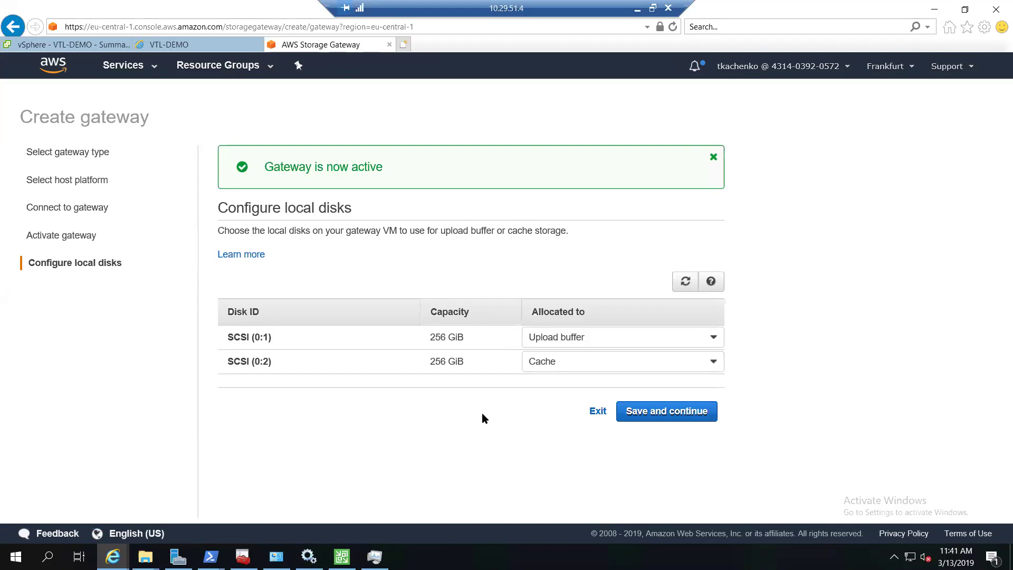
{"action": "double_click", "coordinate": [441, 337]}
{"action": "left_click", "coordinate": [435, 357]}
{"action": "left_click", "coordinate": [702, 414]}
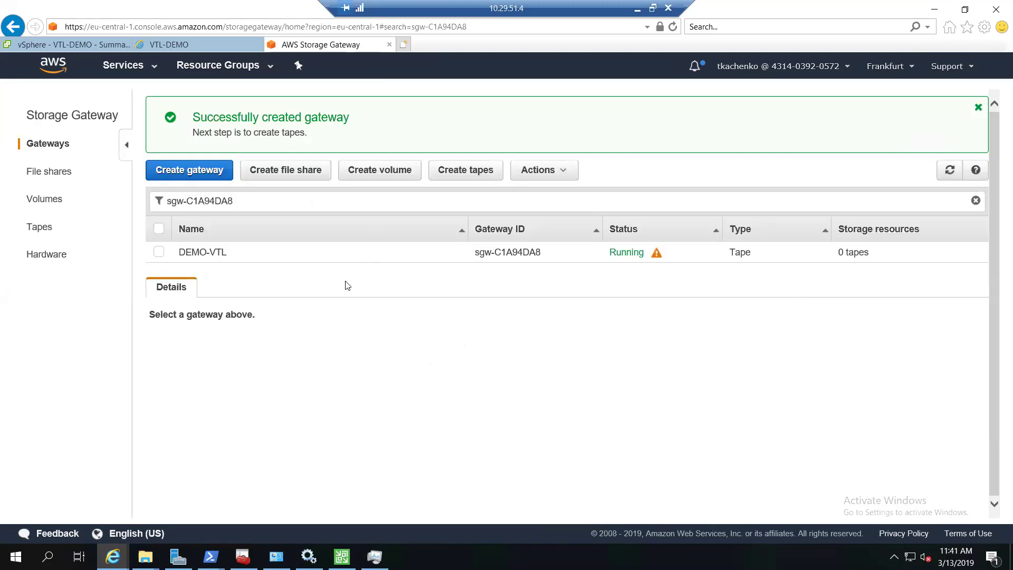
Step: Select the DEMO-VTL gateway, clear the gateway list filter and read the software update notice in its details
{"action": "left_click", "coordinate": [526, 259]}
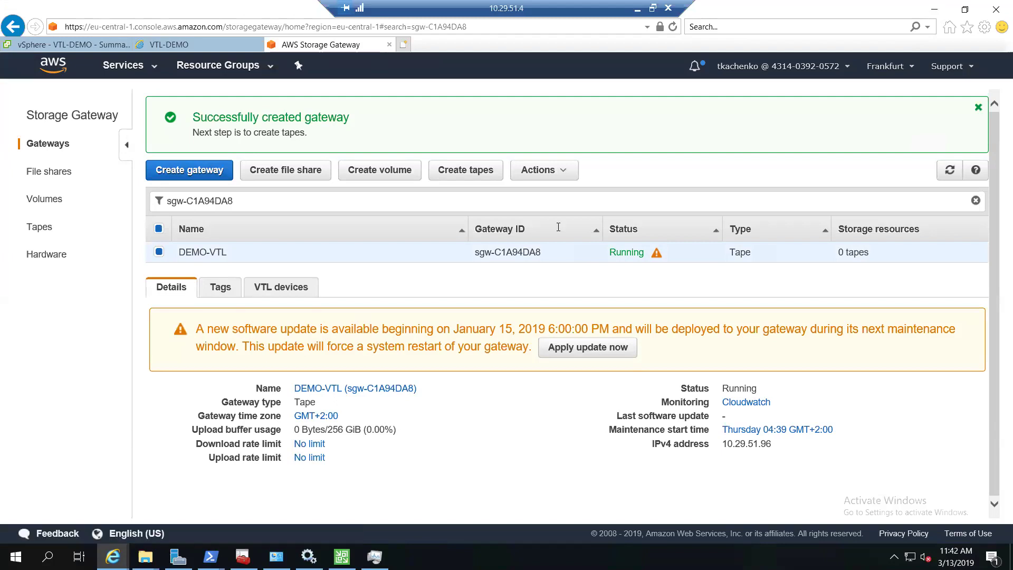
{"action": "left_click", "coordinate": [976, 200]}
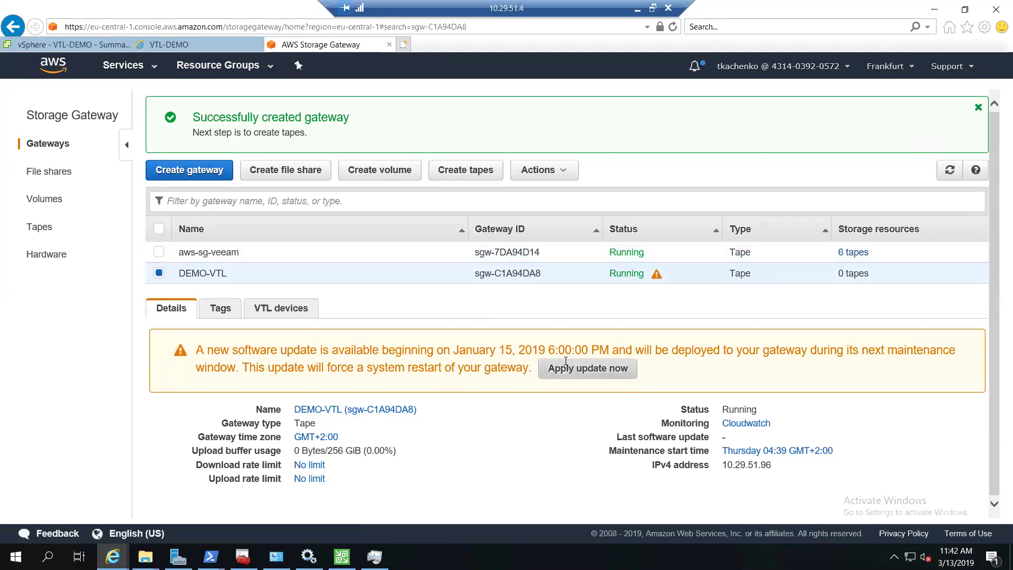
{"action": "left_click_drag", "start_coordinate": [365, 353], "coordinate": [286, 349]}
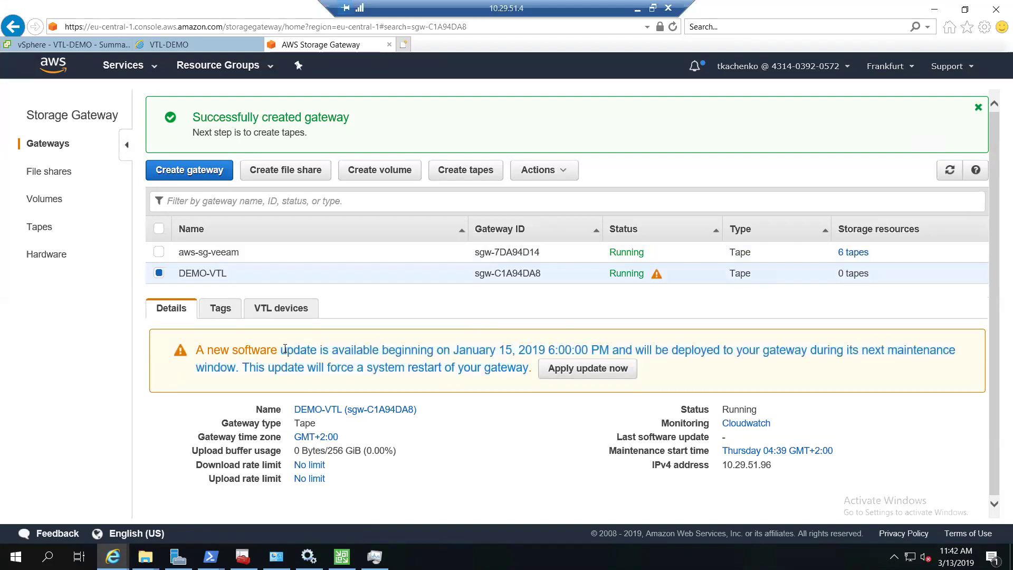
{"action": "left_click", "coordinate": [285, 349]}
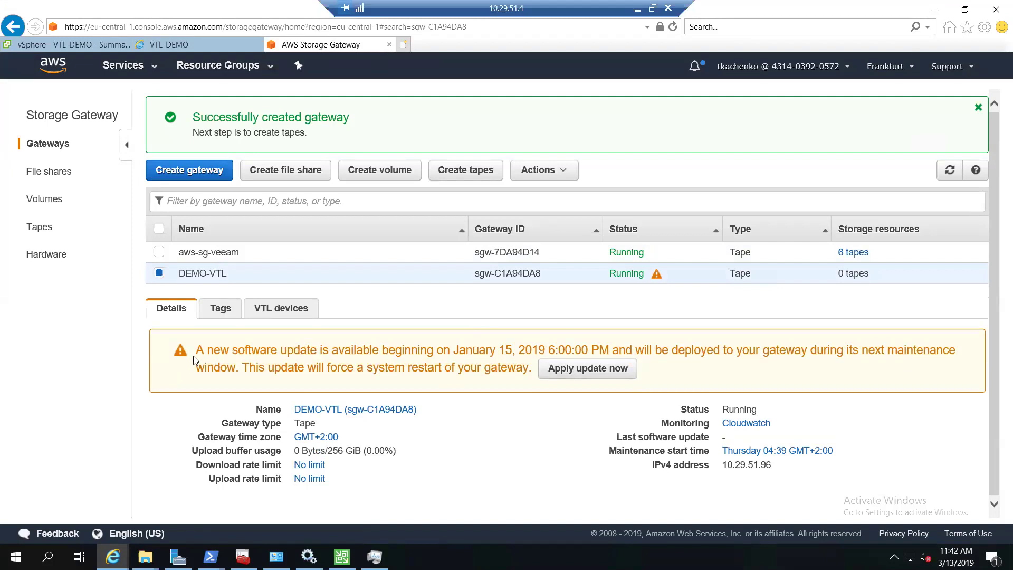
{"action": "triple_click", "coordinate": [435, 361]}
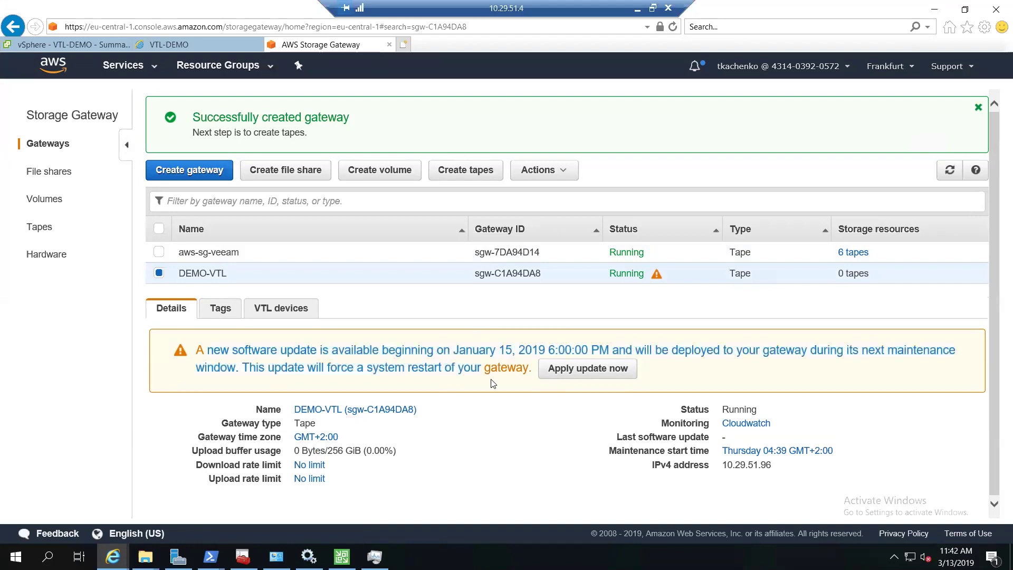
{"action": "left_click", "coordinate": [633, 306]}
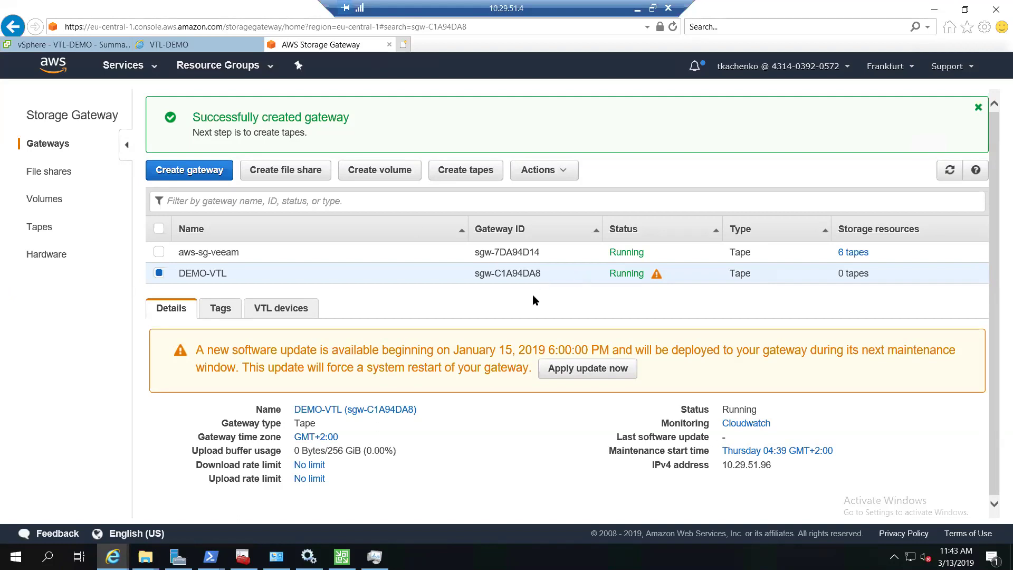
{"action": "right_click", "coordinate": [414, 273]}
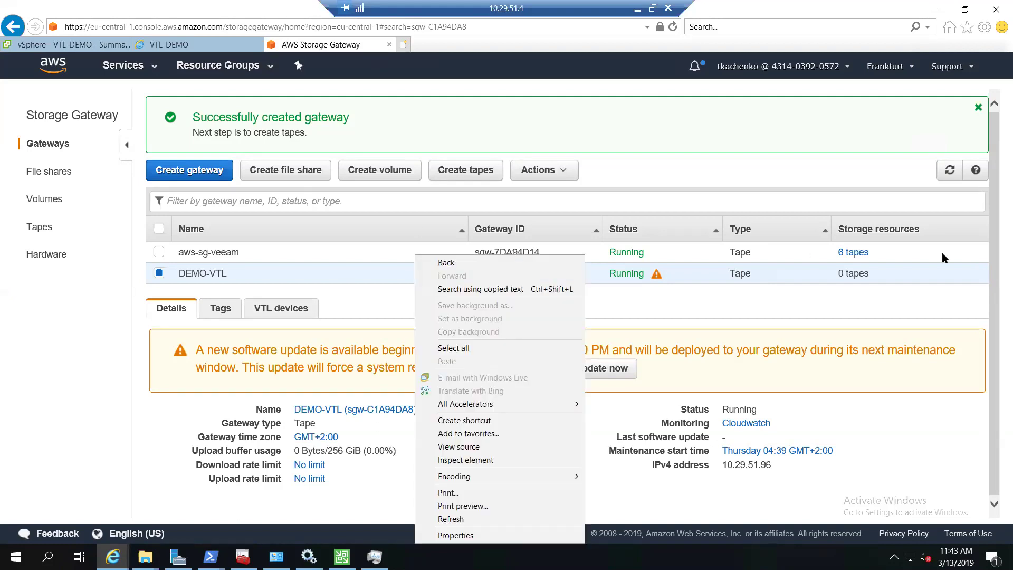
{"action": "left_click", "coordinate": [731, 273]}
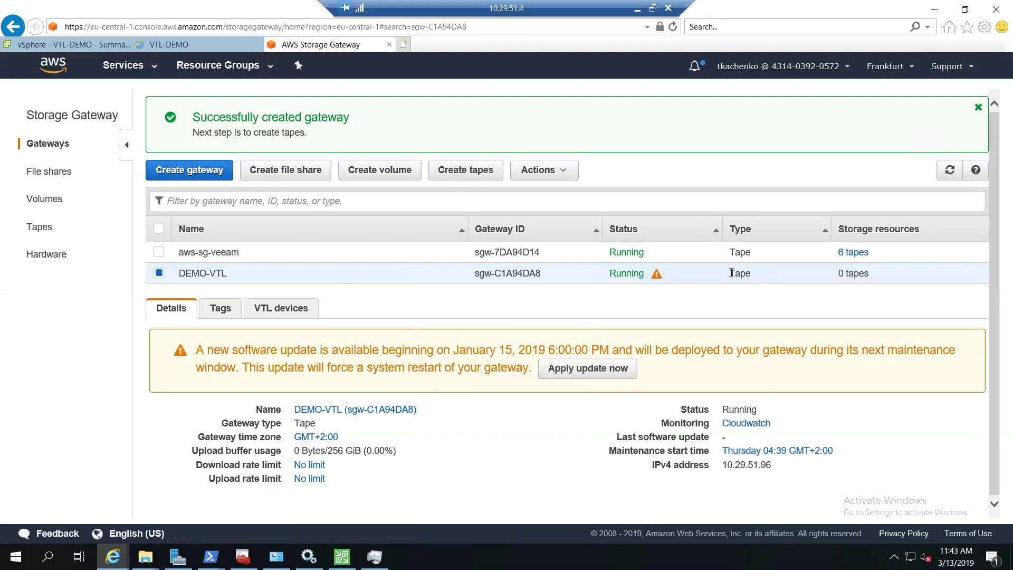
Step: Start creating one tape on the DEMO-VTL gateway with a capacity of 100 GiB
{"action": "left_click", "coordinate": [465, 169]}
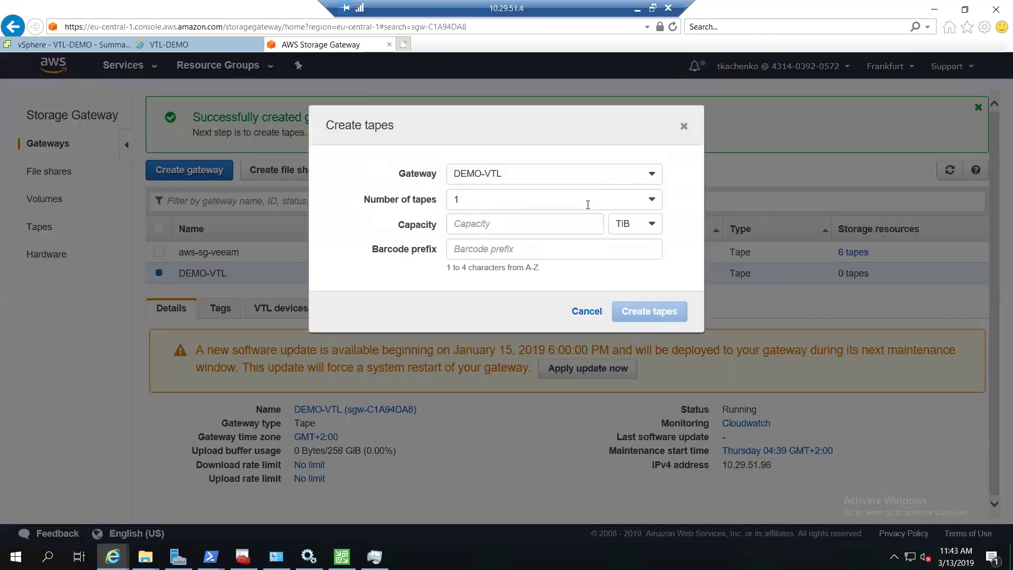
{"action": "left_click", "coordinate": [548, 221]}
{"action": "left_click", "coordinate": [649, 233]}
{"action": "left_click", "coordinate": [649, 233]}
{"action": "left_click", "coordinate": [522, 223]}
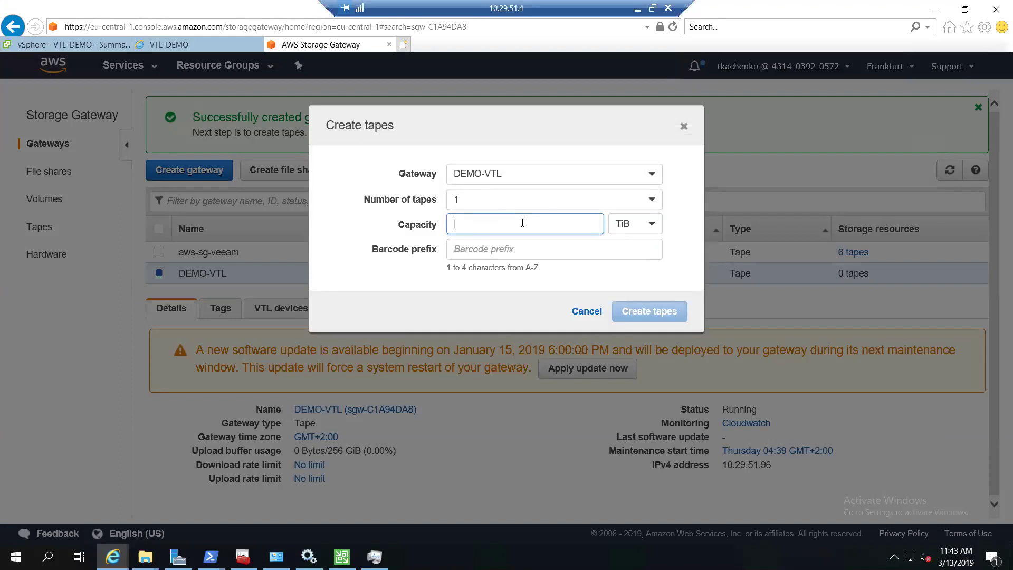
{"action": "type", "text": "100"}
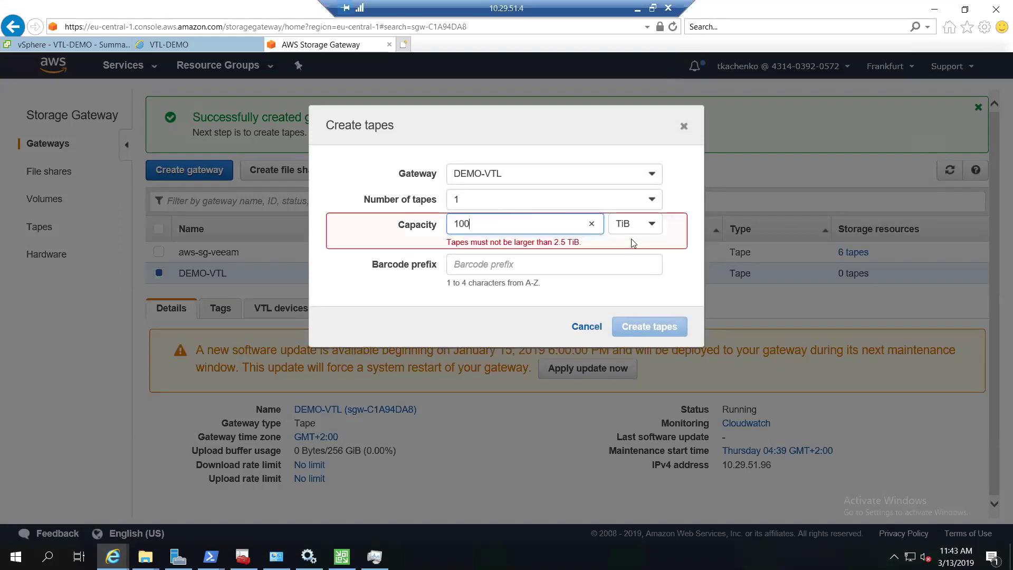
{"action": "left_click", "coordinate": [651, 224]}
{"action": "left_click", "coordinate": [622, 260]}
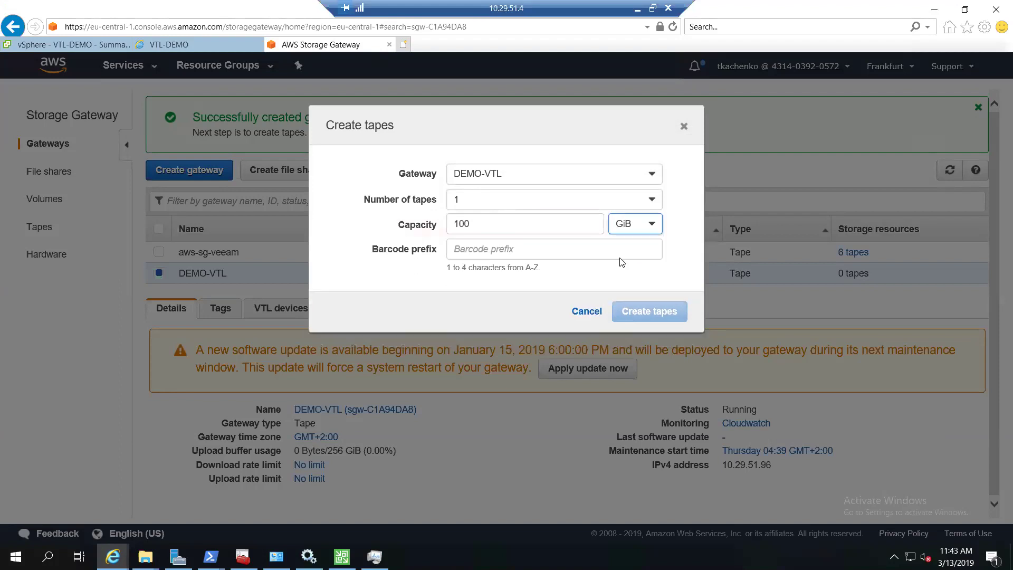
Step: Set the barcode prefix to A, create the tape and refresh the gateway list
{"action": "left_click", "coordinate": [460, 252]}
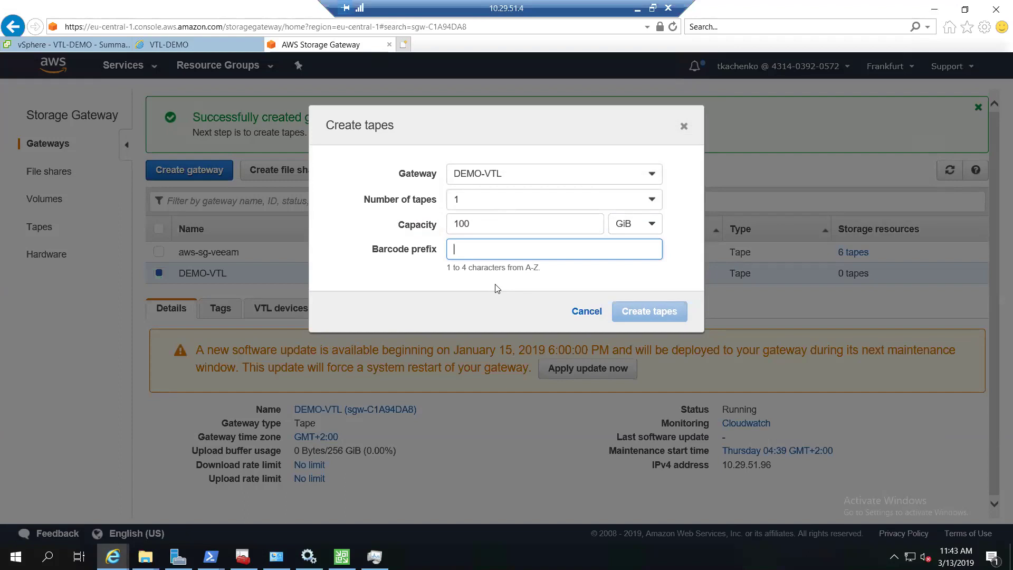
{"action": "left_click", "coordinate": [459, 268]}
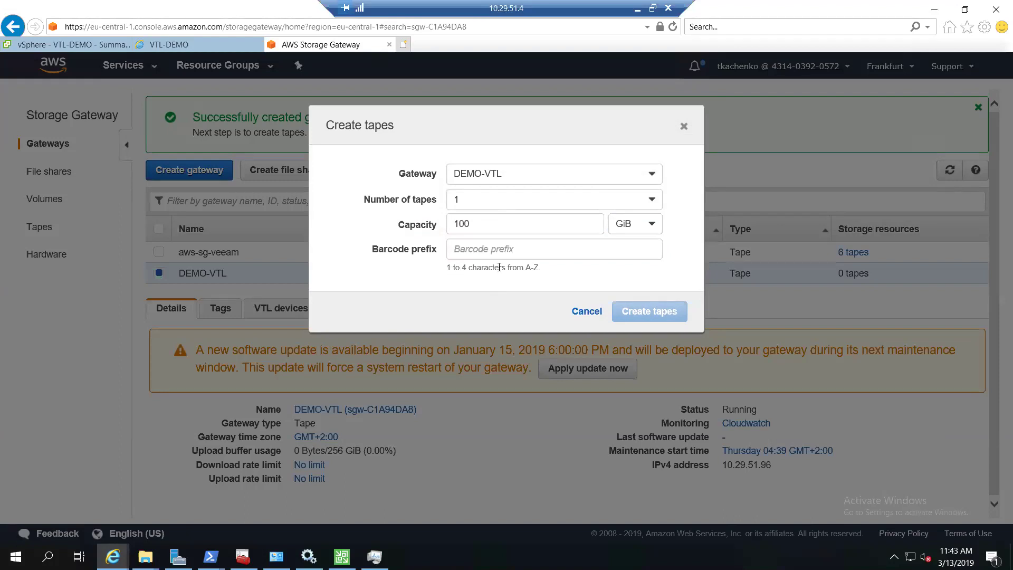
{"action": "left_click", "coordinate": [483, 241]}
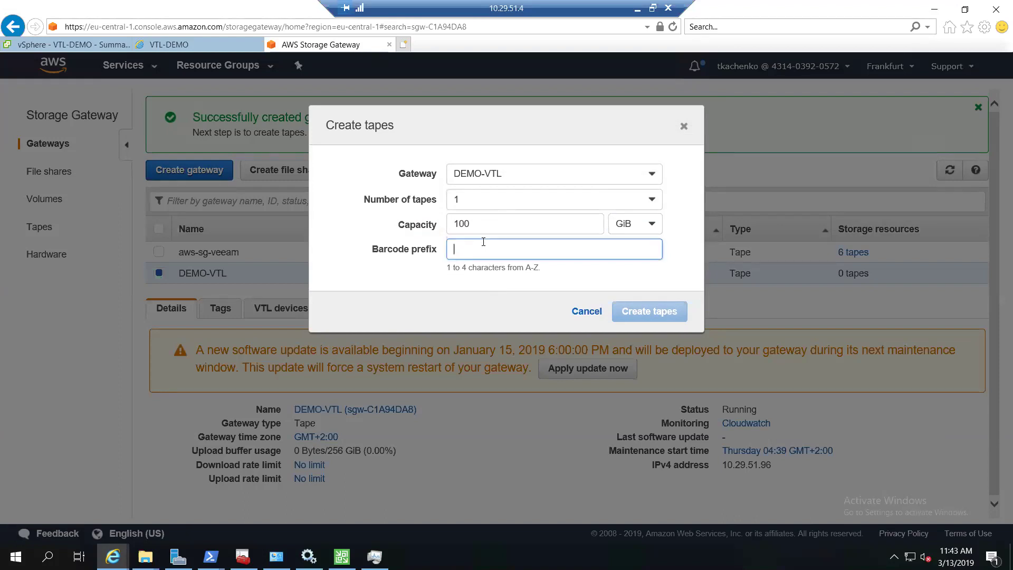
{"action": "type", "text": "A"}
{"action": "left_click", "coordinate": [473, 293]}
{"action": "left_click", "coordinate": [681, 315]}
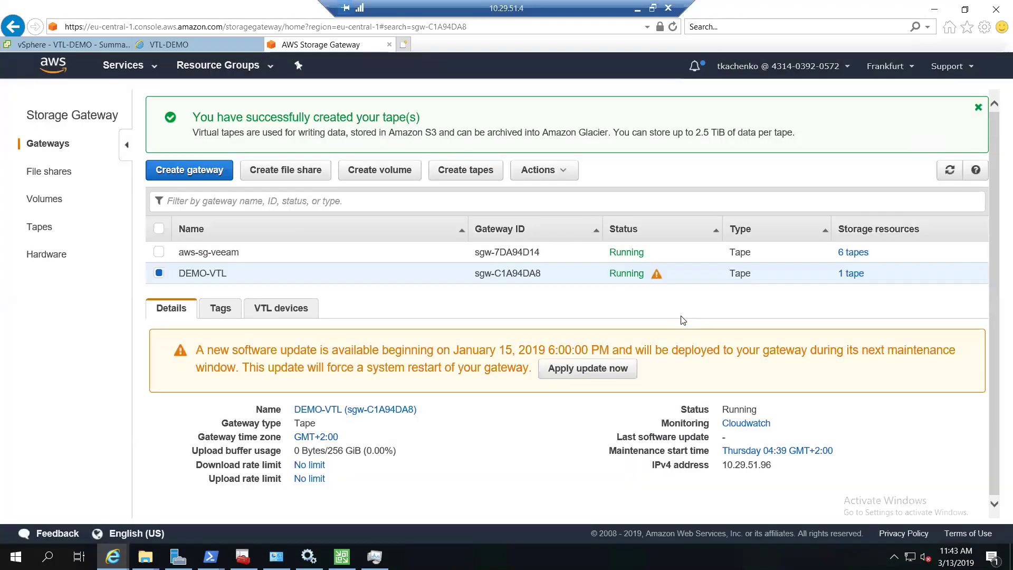
{"action": "left_click", "coordinate": [954, 167]}
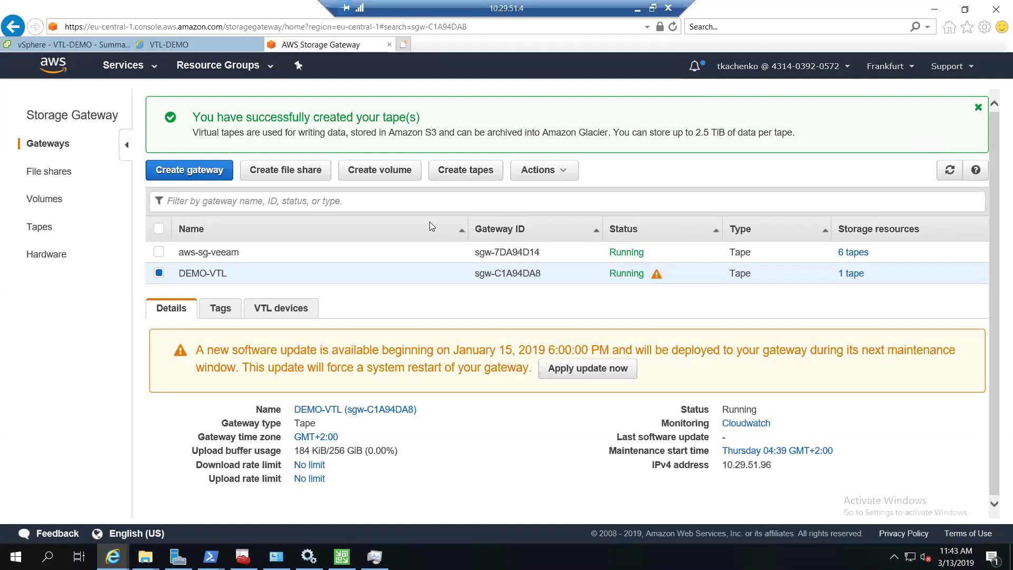
Step: Switch to Veeam Backup & Replication and examine the tape libraries, including the aws-sg-veeam library
{"action": "left_click", "coordinate": [930, 8]}
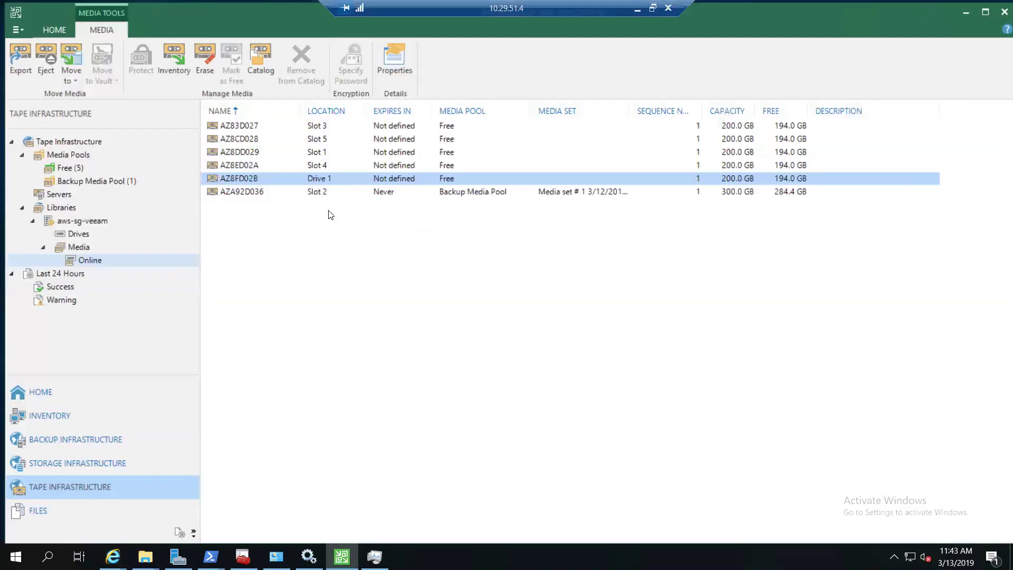
{"action": "left_click", "coordinate": [275, 300]}
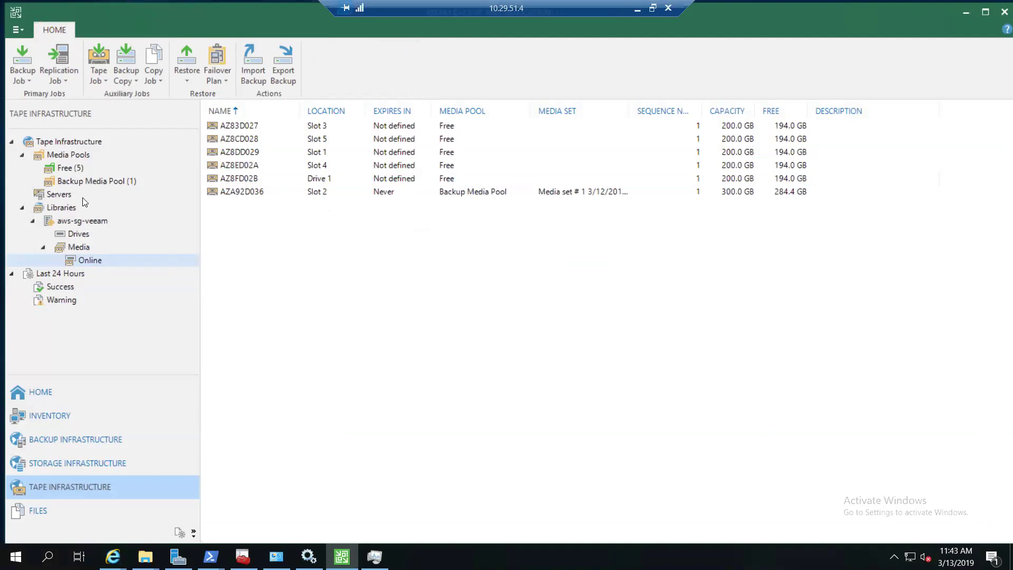
{"action": "left_click", "coordinate": [32, 221]}
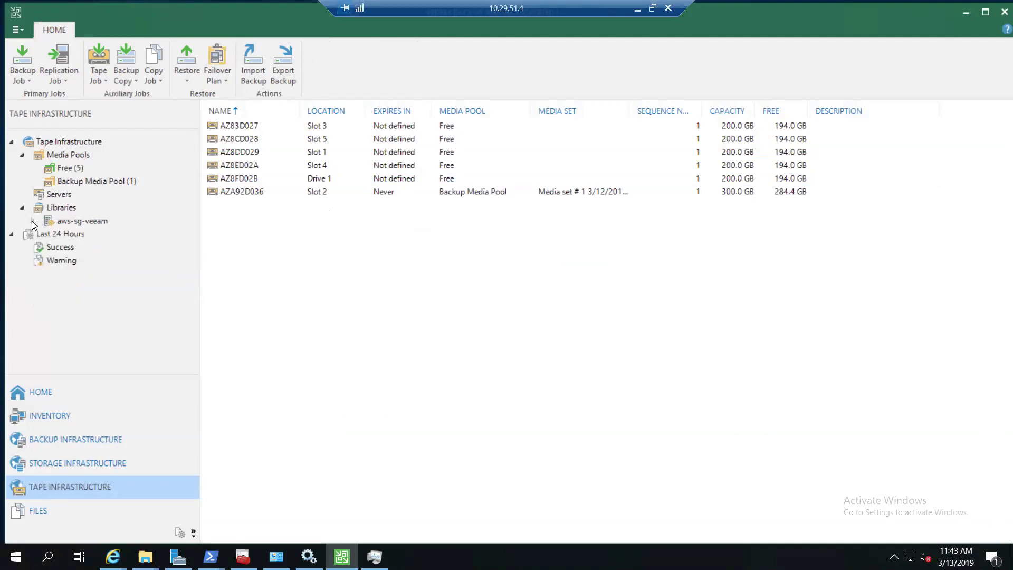
{"action": "left_click", "coordinate": [61, 211]}
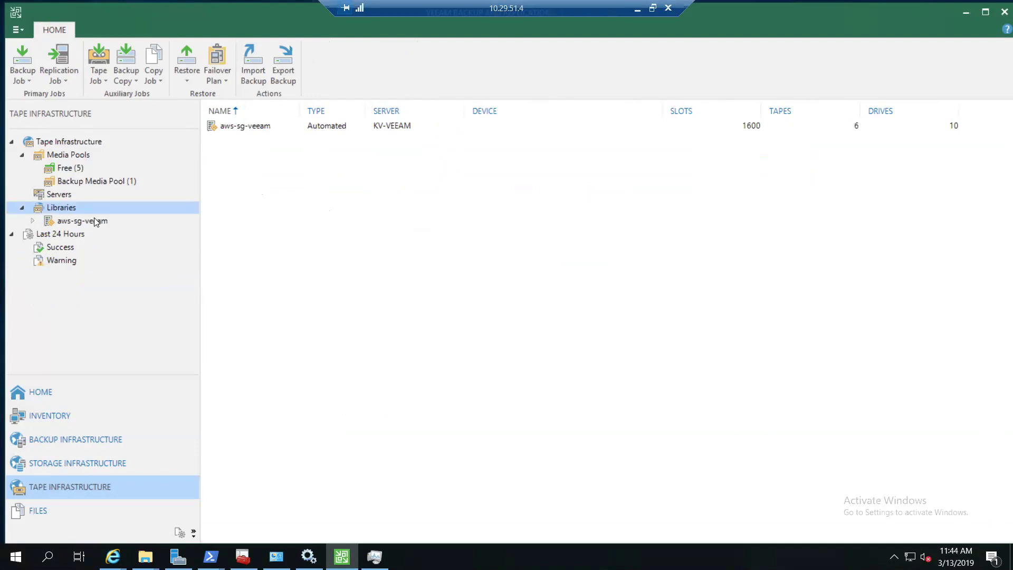
{"action": "left_click", "coordinate": [96, 222]}
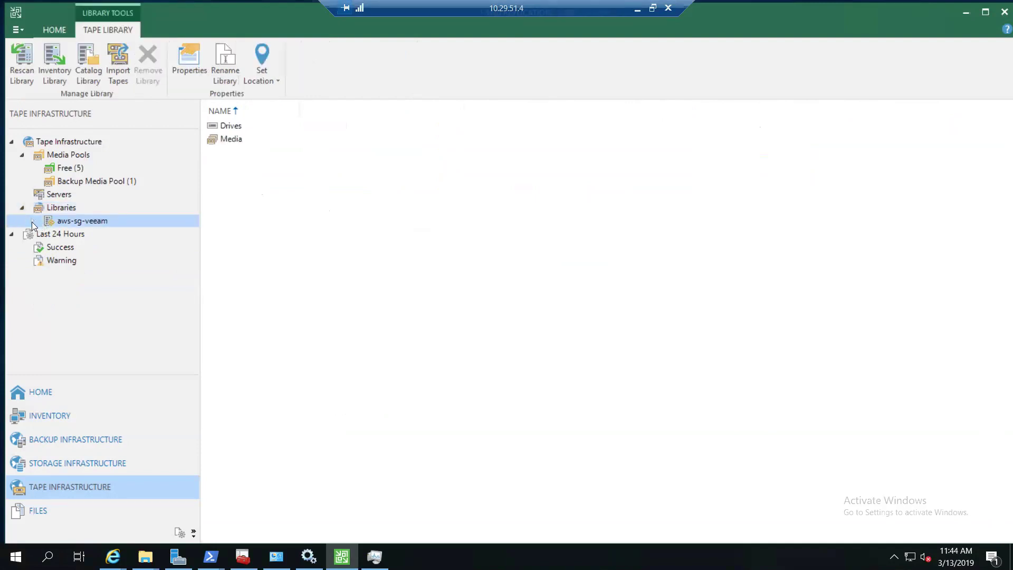
{"action": "left_click", "coordinate": [58, 208]}
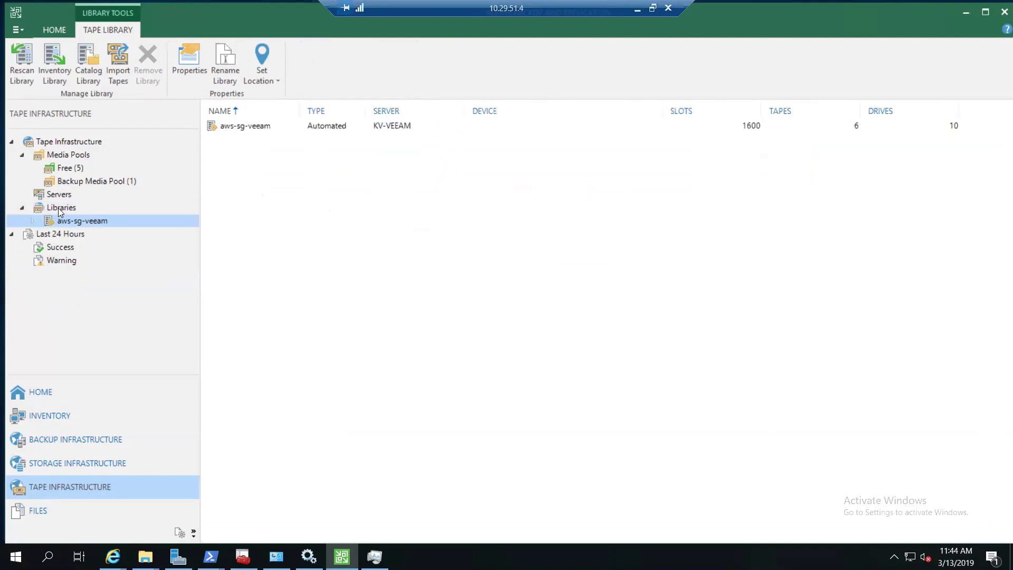
{"action": "left_click", "coordinate": [88, 223]}
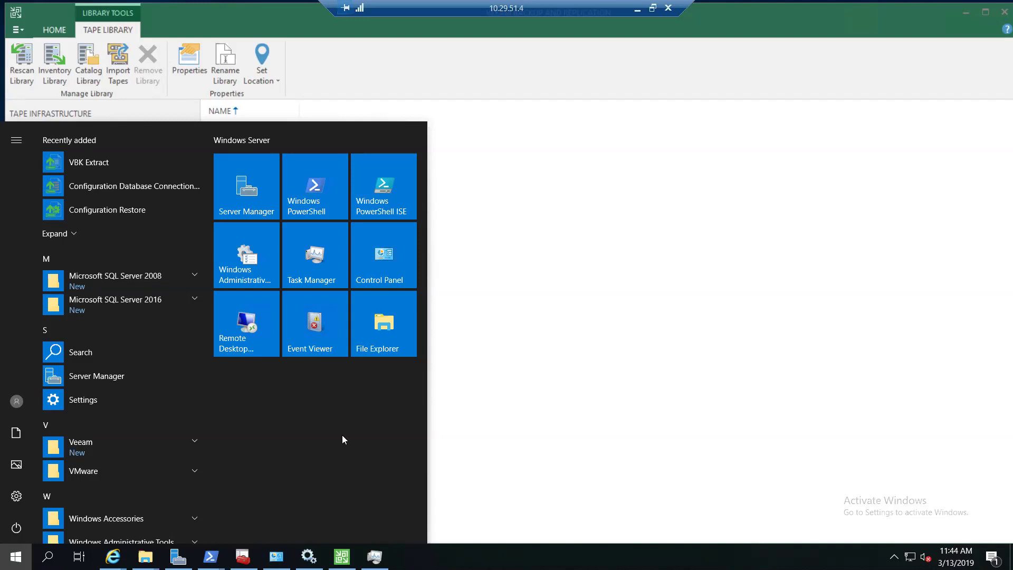
Step: Find and launch the Windows iSCSI Initiator, allowing it to make changes to the device
{"action": "type", "text": "is"}
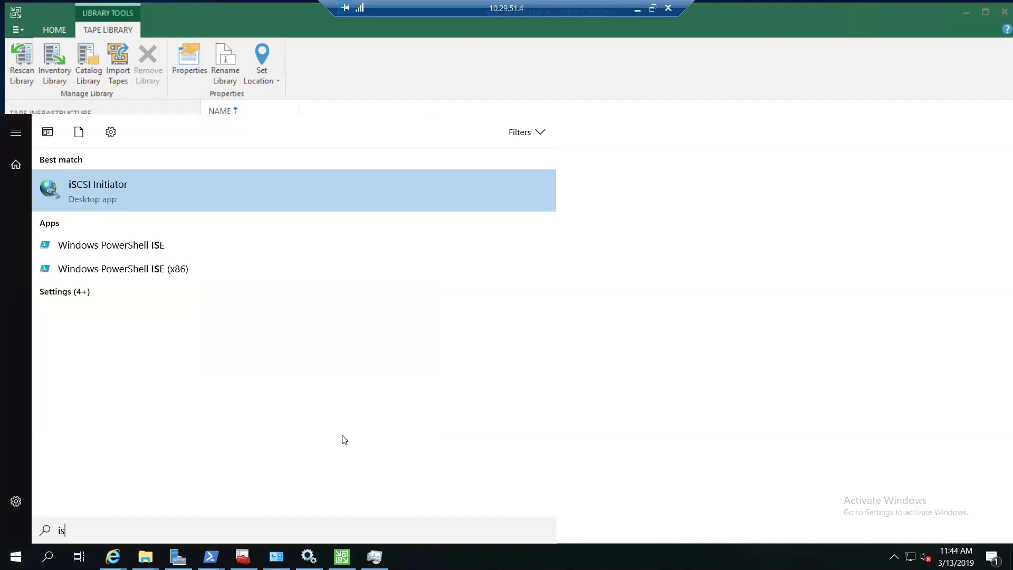
{"action": "key", "text": "Return"}
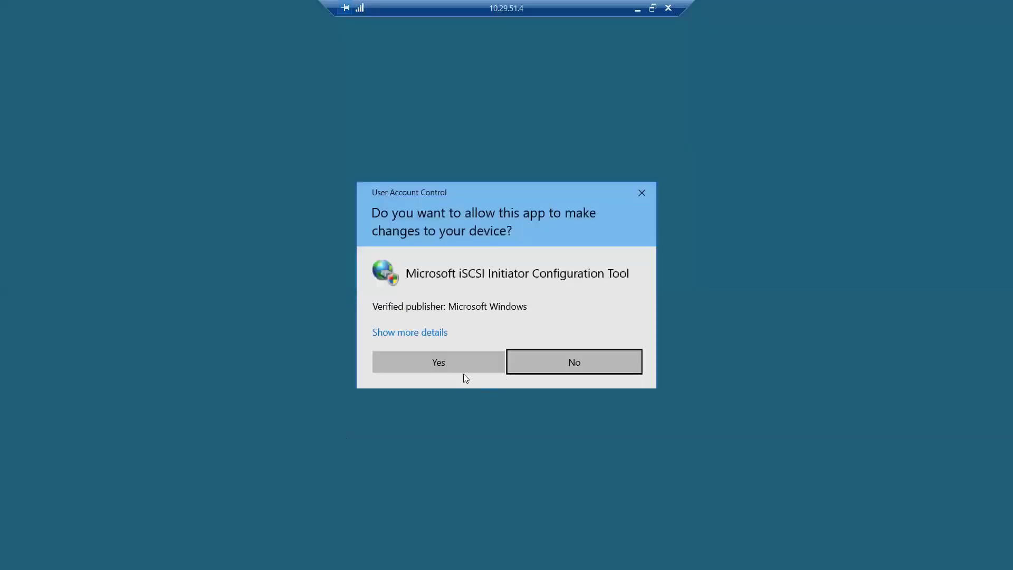
{"action": "left_click", "coordinate": [471, 360]}
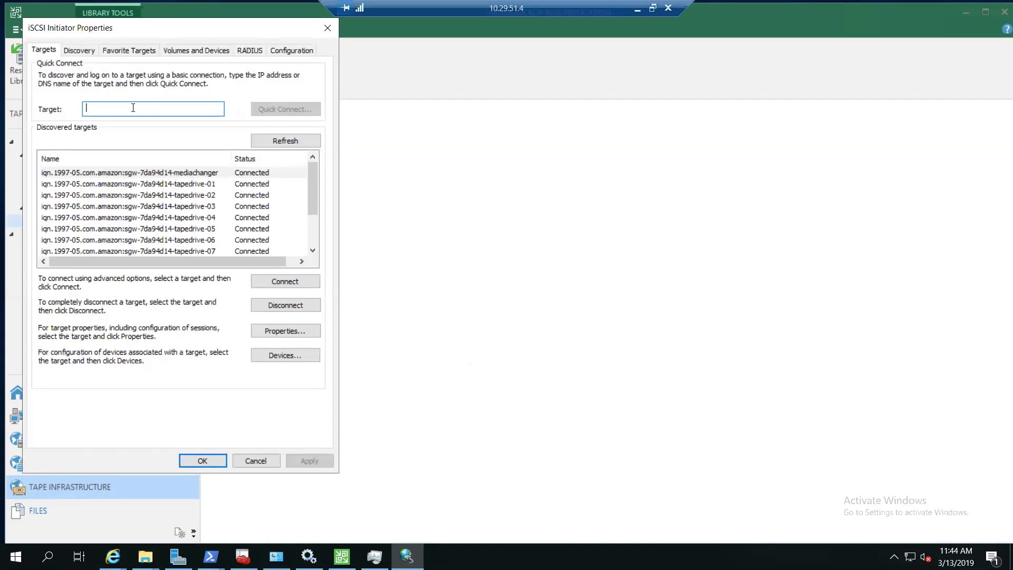
Step: Run Quick Connect to the iSCSI target at 10.29.51.96
{"action": "type", "text": "10"}
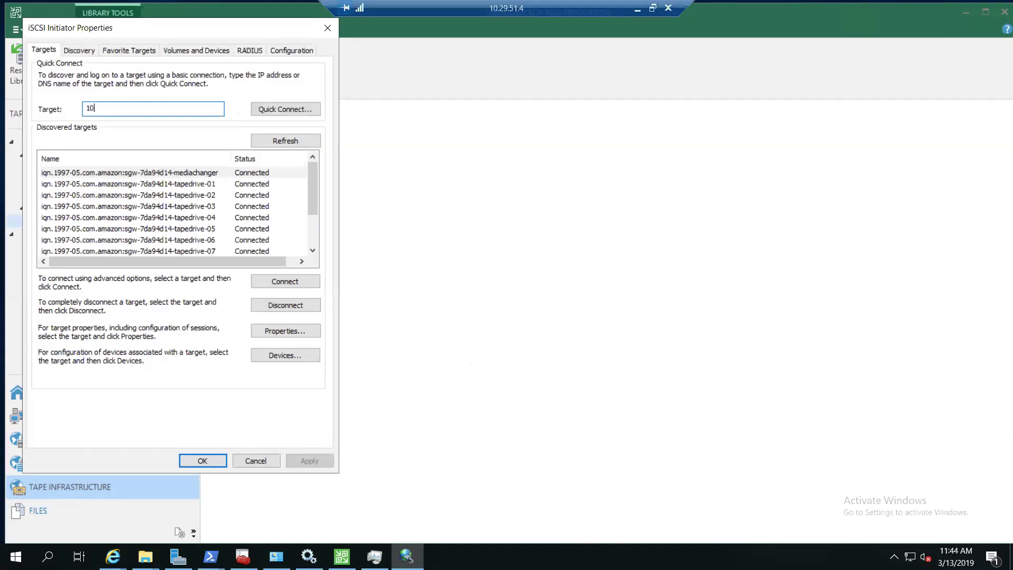
{"action": "type", "text": ".29.51.96"}
{"action": "left_click", "coordinate": [270, 110]}
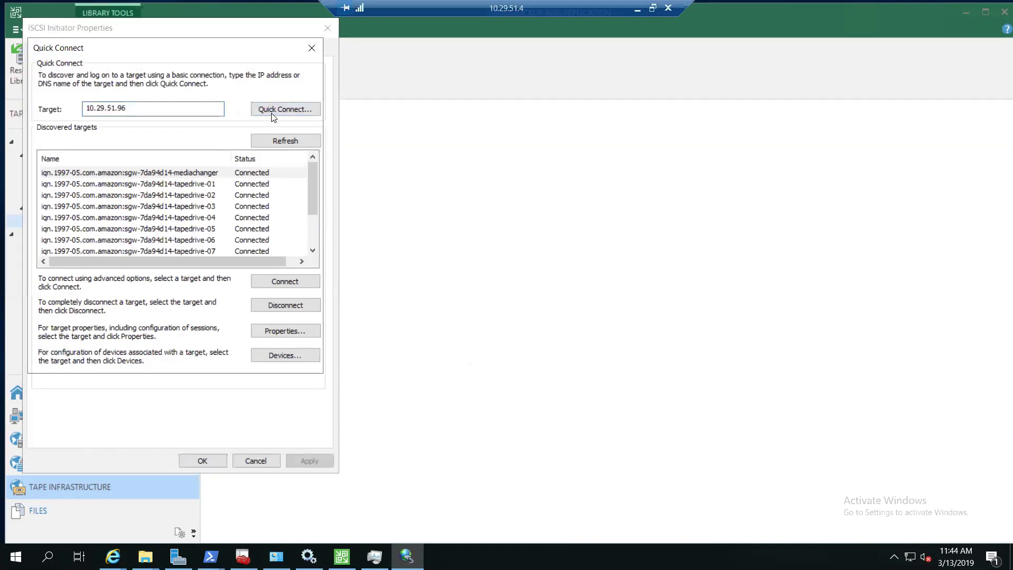
Step: Examine the discovered sgw-c1a94da8 targets, from the mediachanger through tapedrive-10, widening the name column to show full names
{"action": "scroll", "coordinate": [185, 197], "scroll_direction": "down", "scroll_amount": 3}
{"action": "scroll", "coordinate": [185, 197], "scroll_direction": "up", "scroll_amount": 3}
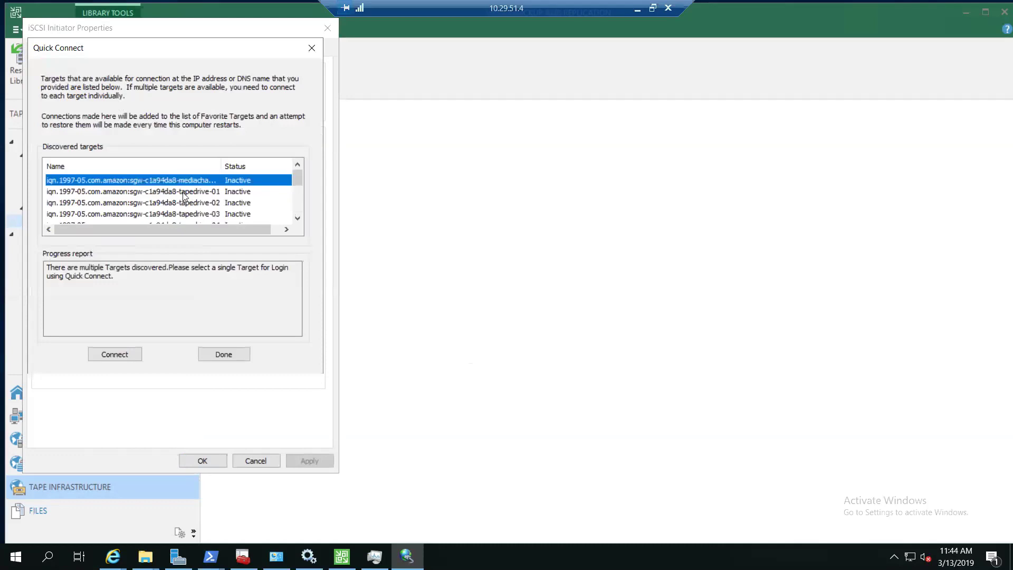
{"action": "left_click_drag", "start_coordinate": [221, 162], "coordinate": [244, 162]}
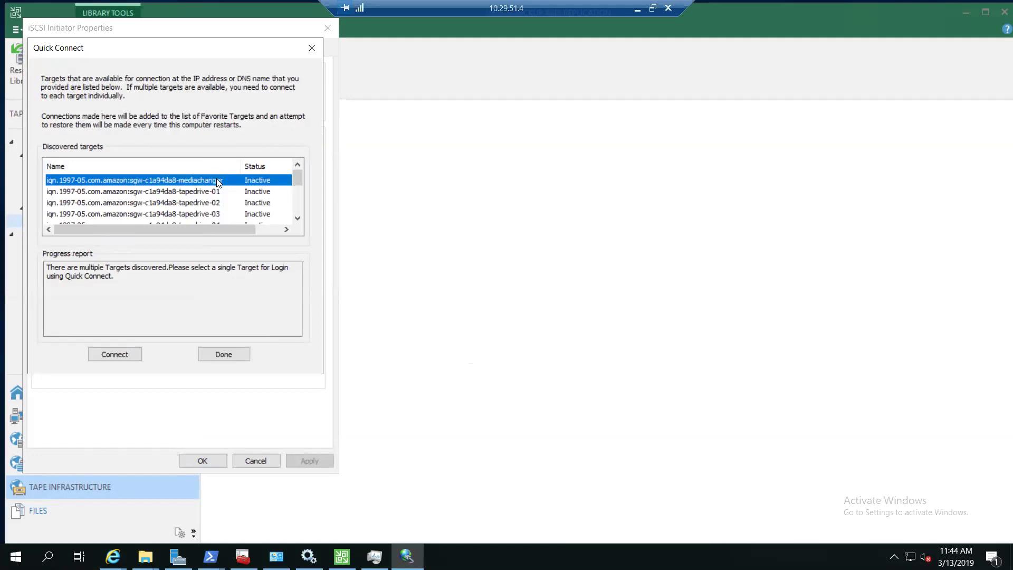
{"action": "left_click", "coordinate": [210, 193]}
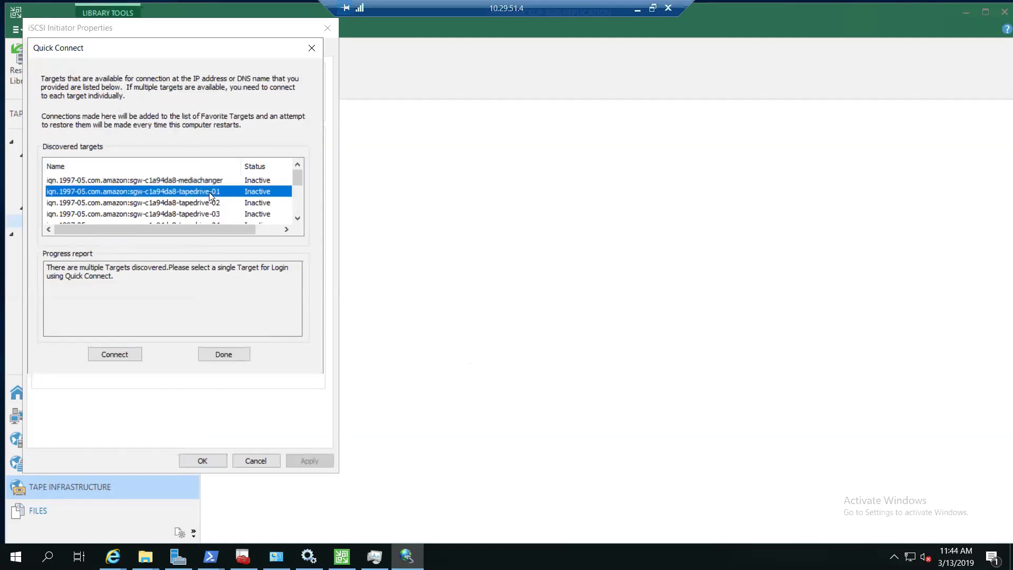
{"action": "scroll", "coordinate": [210, 193], "scroll_direction": "down", "scroll_amount": 2}
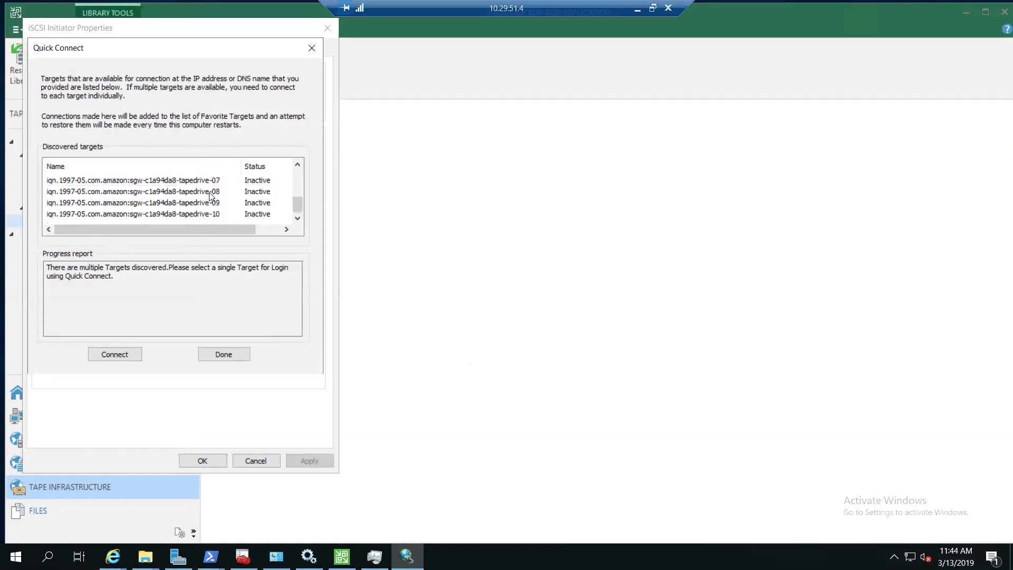
{"action": "left_click", "coordinate": [202, 213]}
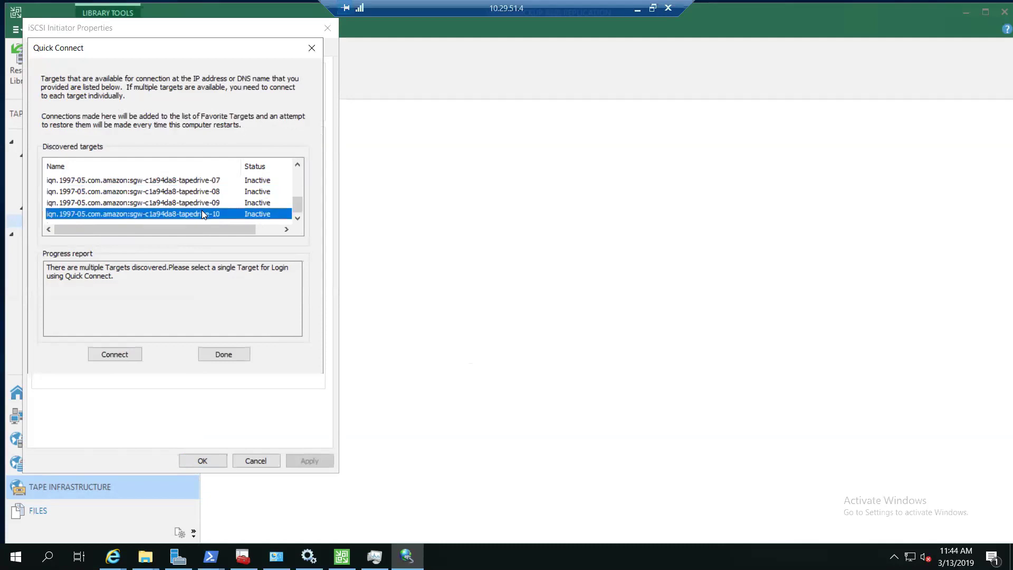
{"action": "left_click_drag", "start_coordinate": [300, 200], "coordinate": [274, 168]}
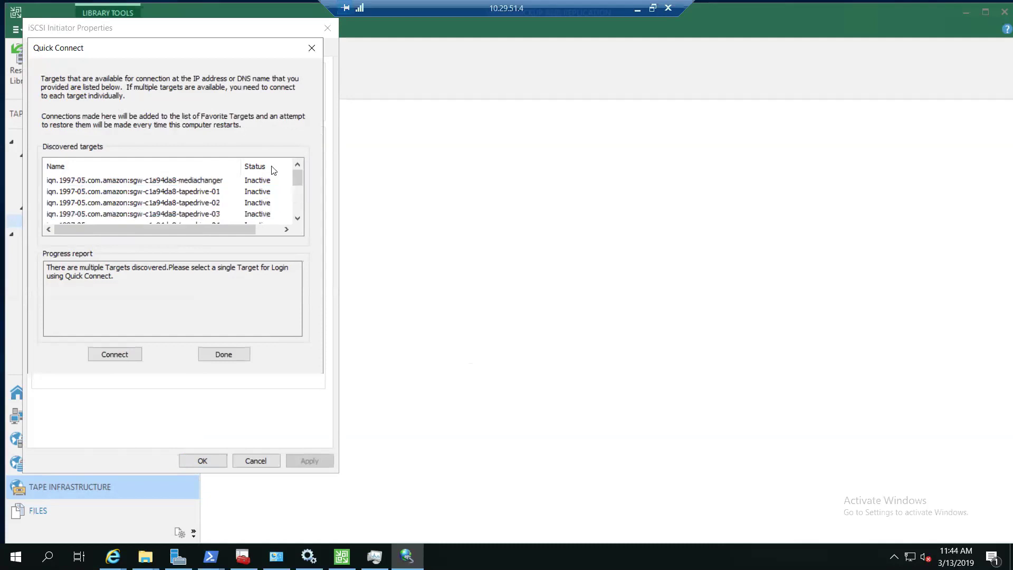
Step: Connect the sgw-c1a94da8 mediachanger, tapedrive-01 and tapedrive-02 targets one by one
{"action": "left_click", "coordinate": [200, 181]}
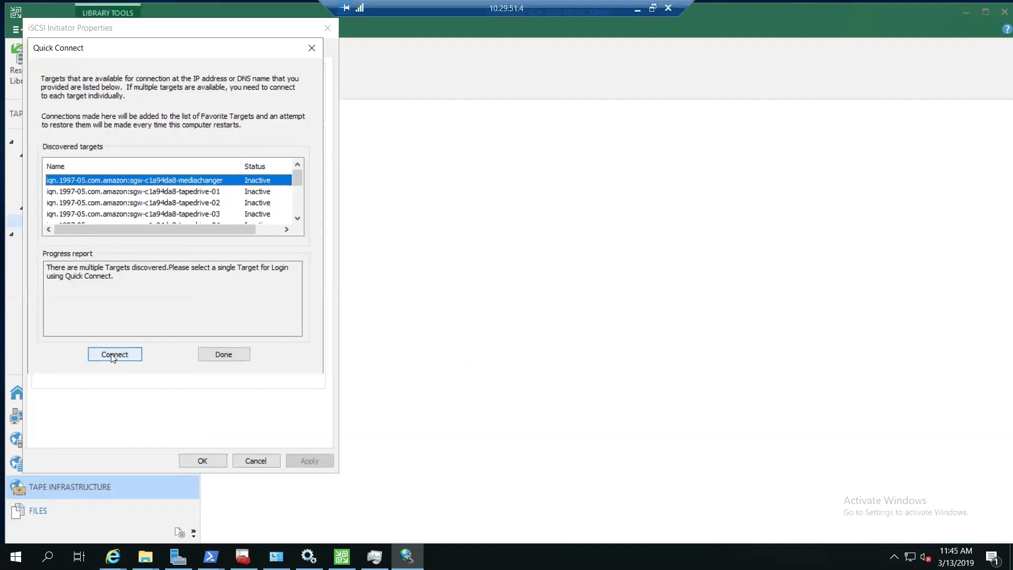
{"action": "left_click", "coordinate": [111, 355]}
{"action": "left_click", "coordinate": [211, 192]}
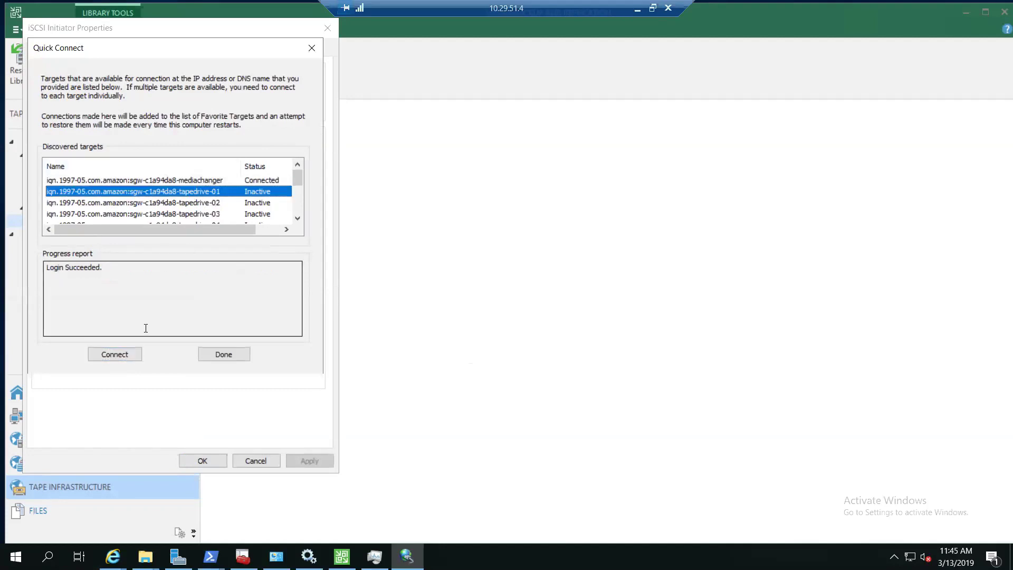
{"action": "left_click", "coordinate": [130, 356]}
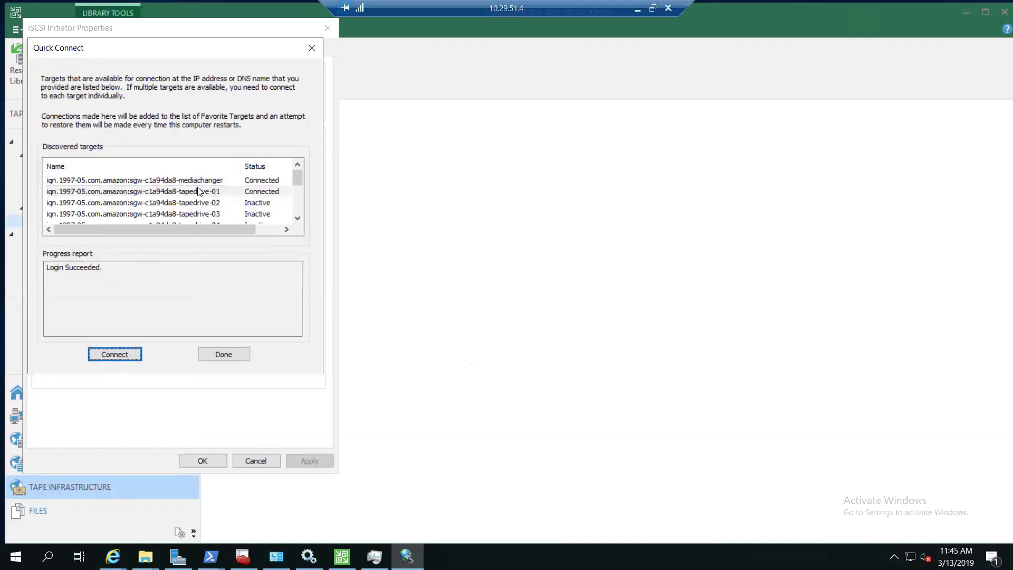
{"action": "left_click", "coordinate": [161, 203]}
{"action": "left_click", "coordinate": [122, 351]}
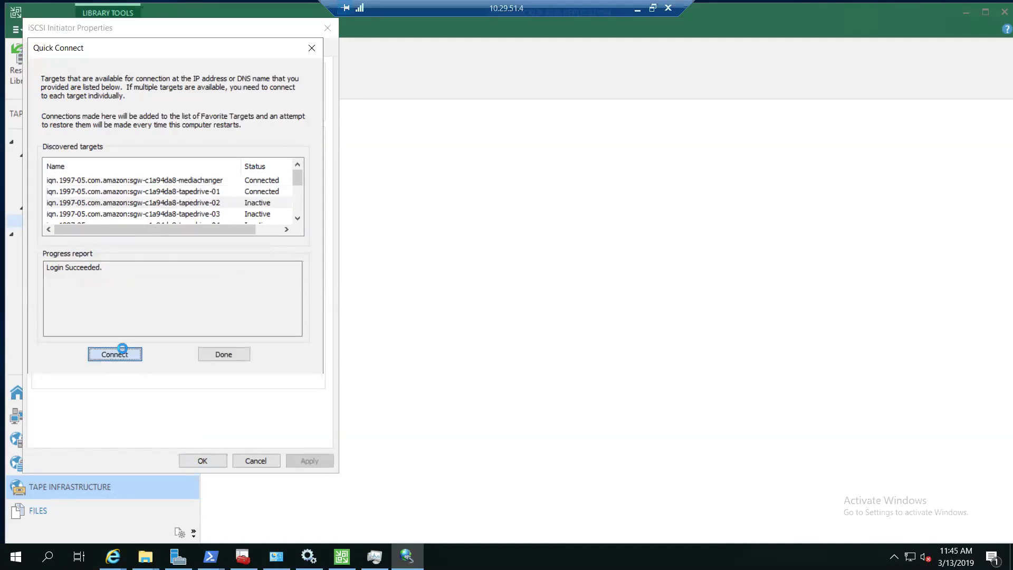
Step: Connect the sgw-c1a94da8 targets tapedrive-03, tapedrive-04, tapedrive-05 and tapedrive-06 individually
{"action": "left_click", "coordinate": [296, 218]}
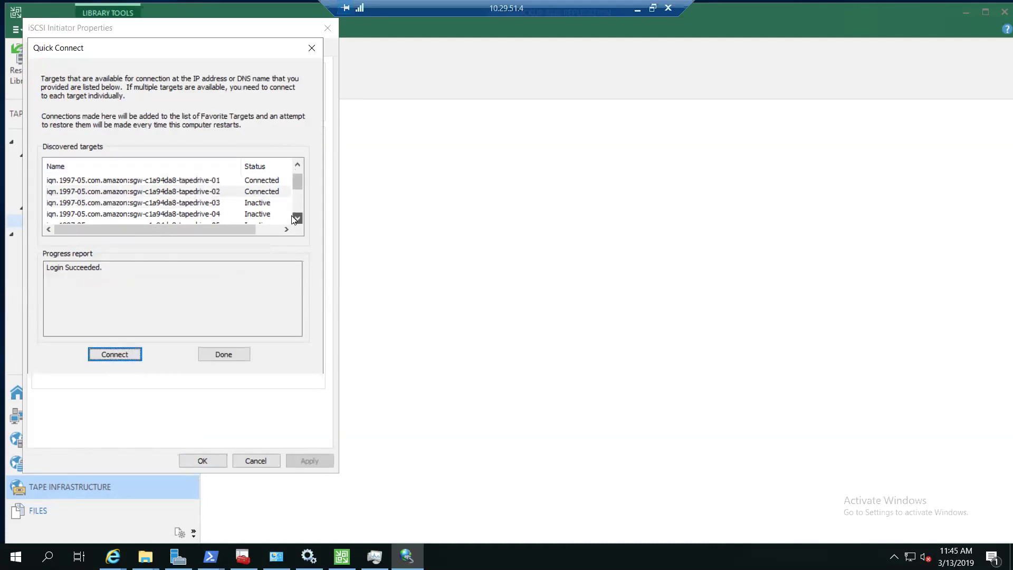
{"action": "left_click", "coordinate": [232, 202]}
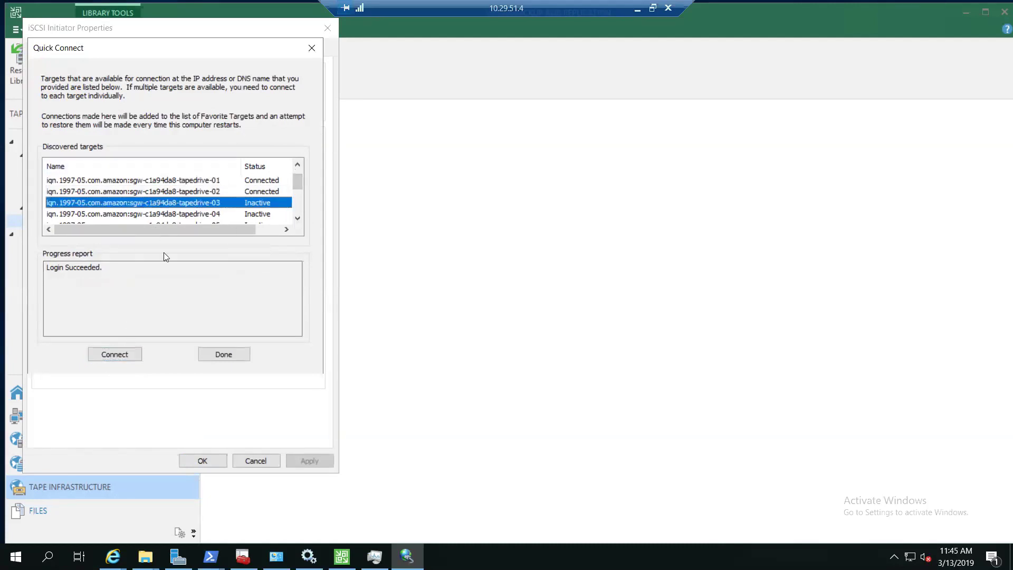
{"action": "left_click", "coordinate": [119, 355]}
{"action": "left_click", "coordinate": [290, 213]}
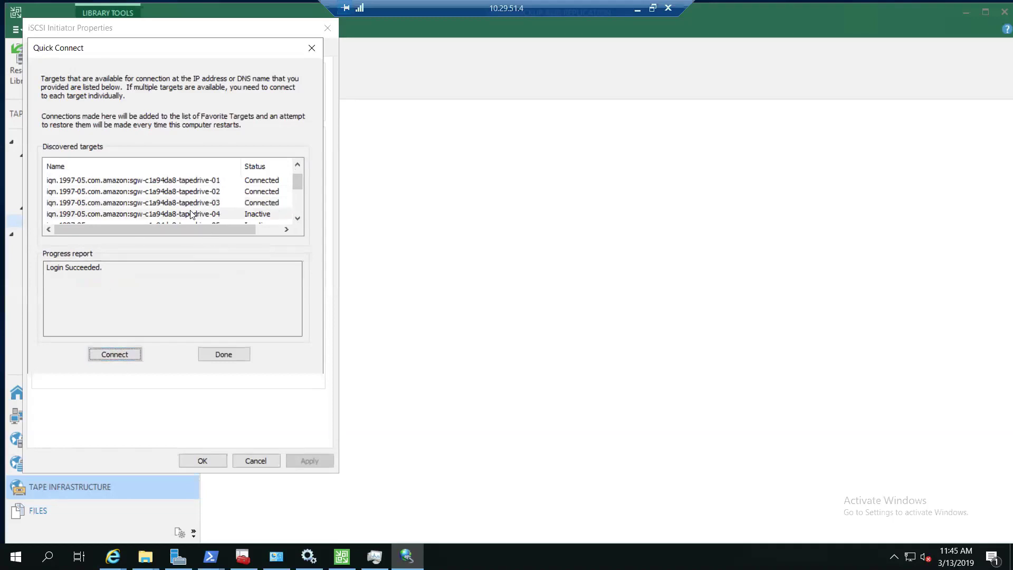
{"action": "left_click", "coordinate": [297, 218]}
{"action": "left_click", "coordinate": [297, 218]}
{"action": "left_click", "coordinate": [100, 356]}
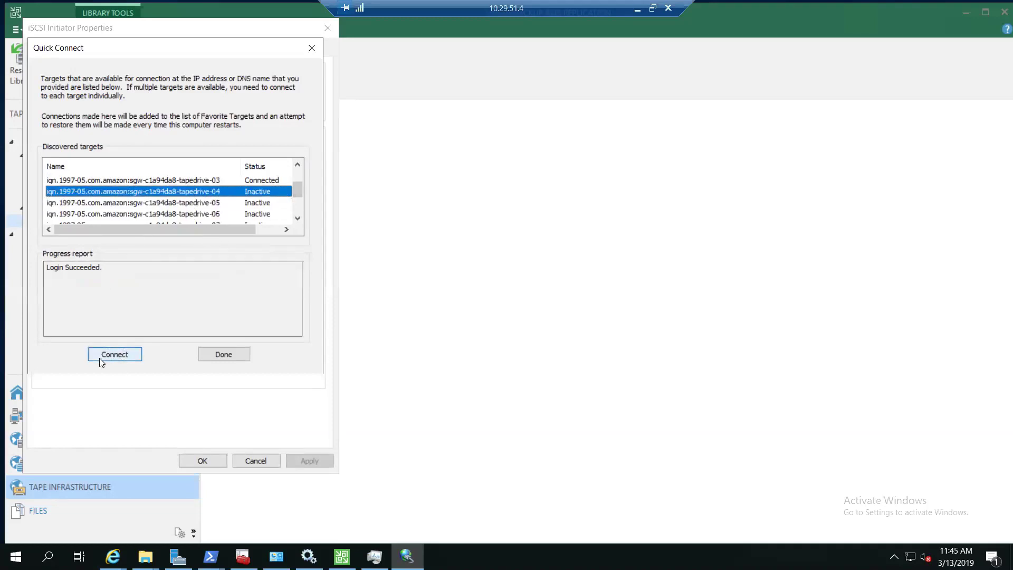
{"action": "left_click", "coordinate": [199, 205]}
{"action": "left_click", "coordinate": [129, 356]}
{"action": "left_click", "coordinate": [224, 215]}
{"action": "left_click", "coordinate": [133, 355]}
Step: Connect the sgw-c1a94da8 targets tapedrive-07 and tapedrive-08
{"action": "left_click", "coordinate": [297, 218]}
{"action": "left_click", "coordinate": [297, 218]}
{"action": "left_click", "coordinate": [298, 218]}
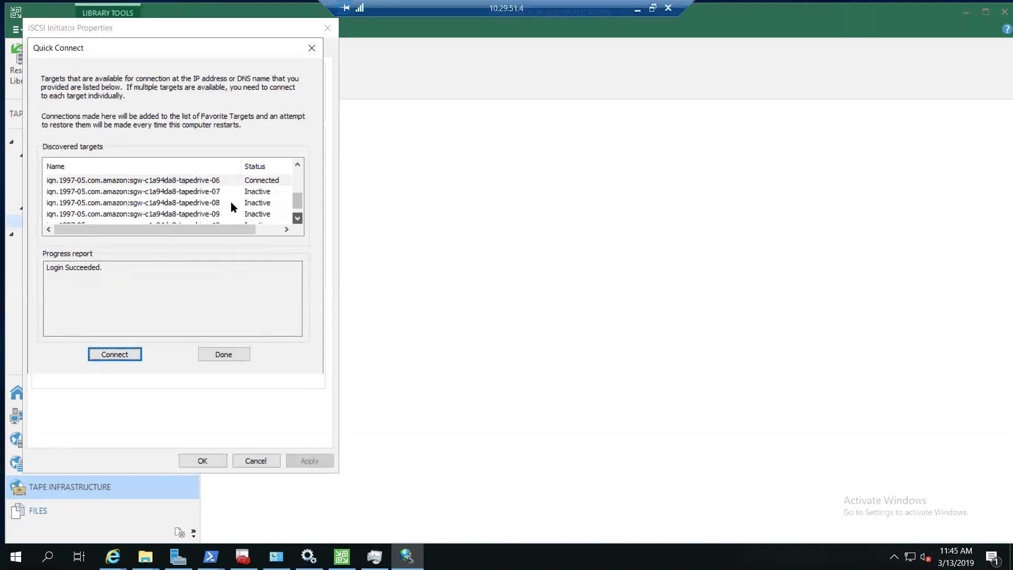
{"action": "left_click", "coordinate": [205, 203]}
{"action": "left_click", "coordinate": [117, 355]}
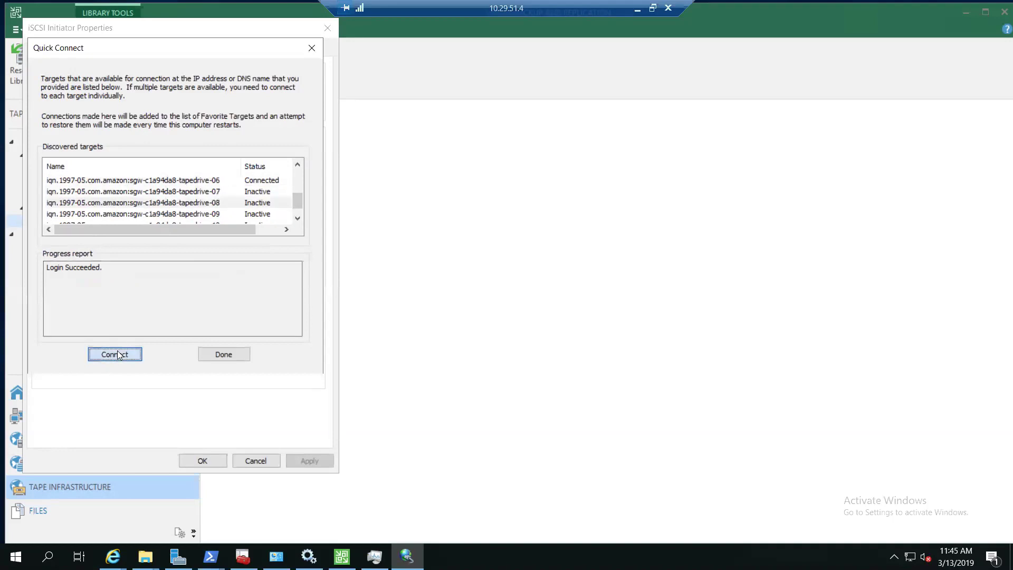
{"action": "left_click", "coordinate": [192, 192]}
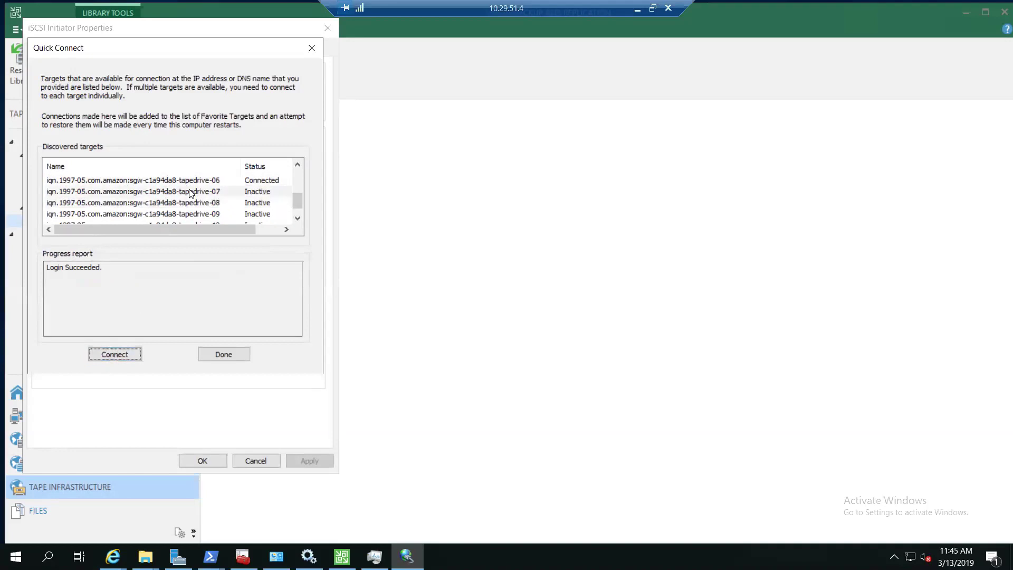
{"action": "left_click", "coordinate": [117, 360]}
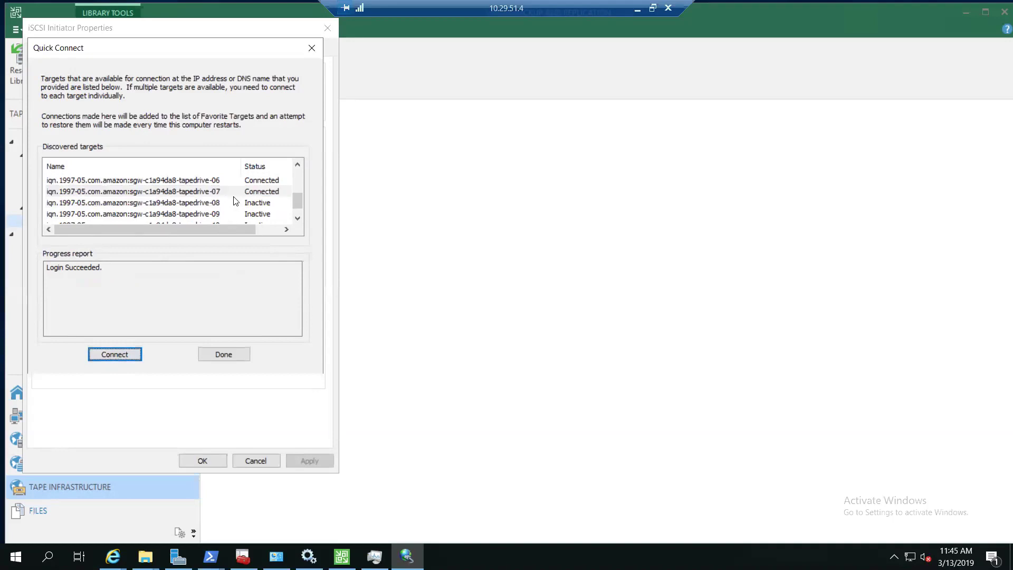
{"action": "left_click", "coordinate": [190, 202]}
{"action": "left_click", "coordinate": [117, 354]}
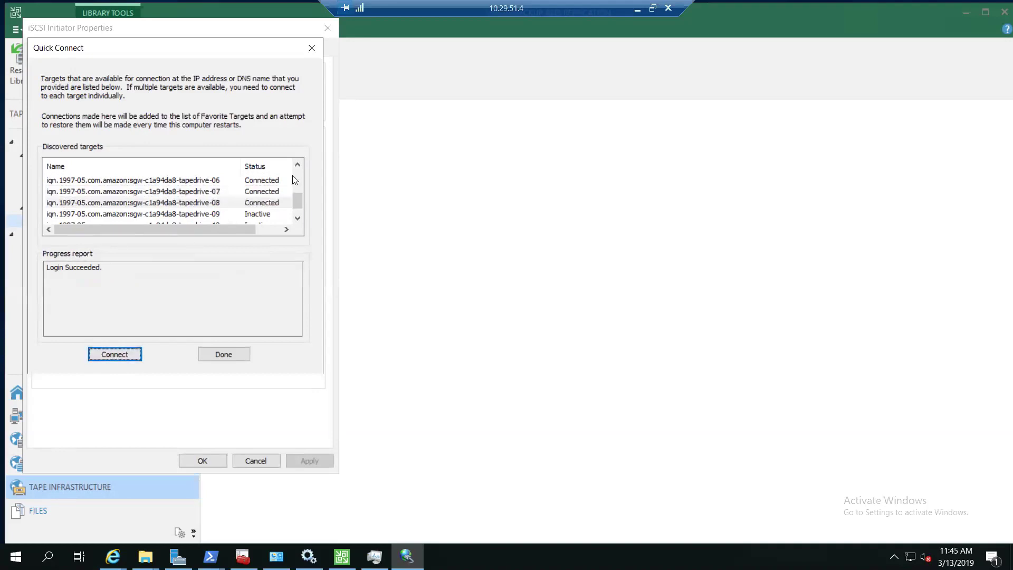
Step: Connect the last sgw-c1a94da8 targets, tapedrive-09 and tapedrive-10, and close the iSCSI Initiator
{"action": "left_click", "coordinate": [298, 219]}
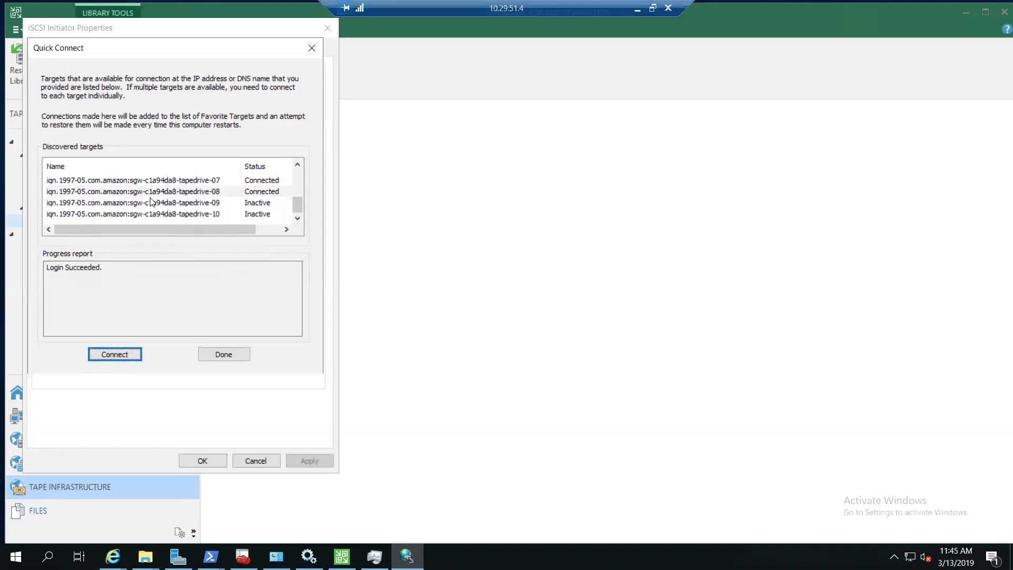
{"action": "left_click", "coordinate": [153, 203]}
{"action": "left_click", "coordinate": [113, 355]}
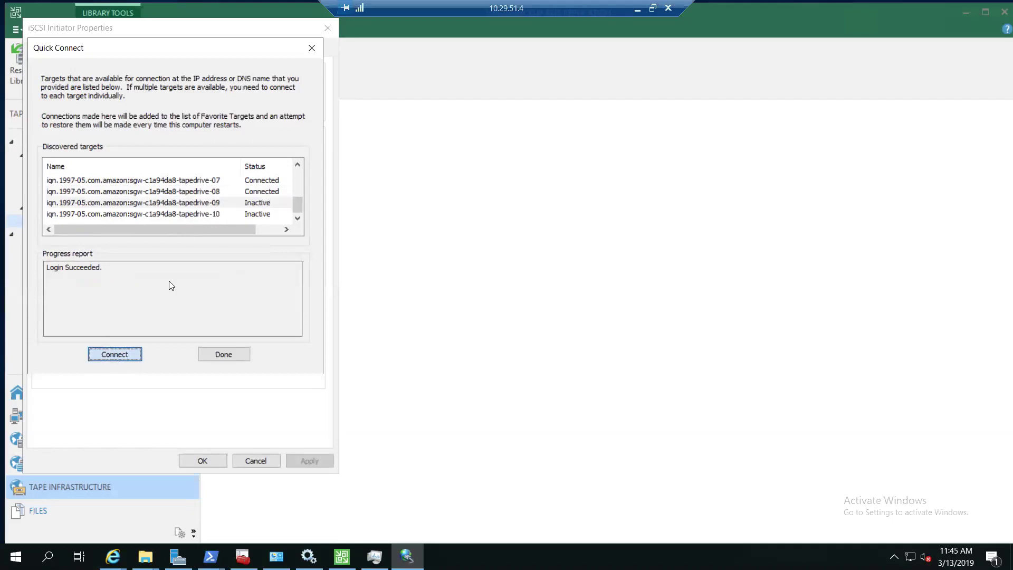
{"action": "left_click", "coordinate": [213, 216]}
{"action": "left_click", "coordinate": [126, 356]}
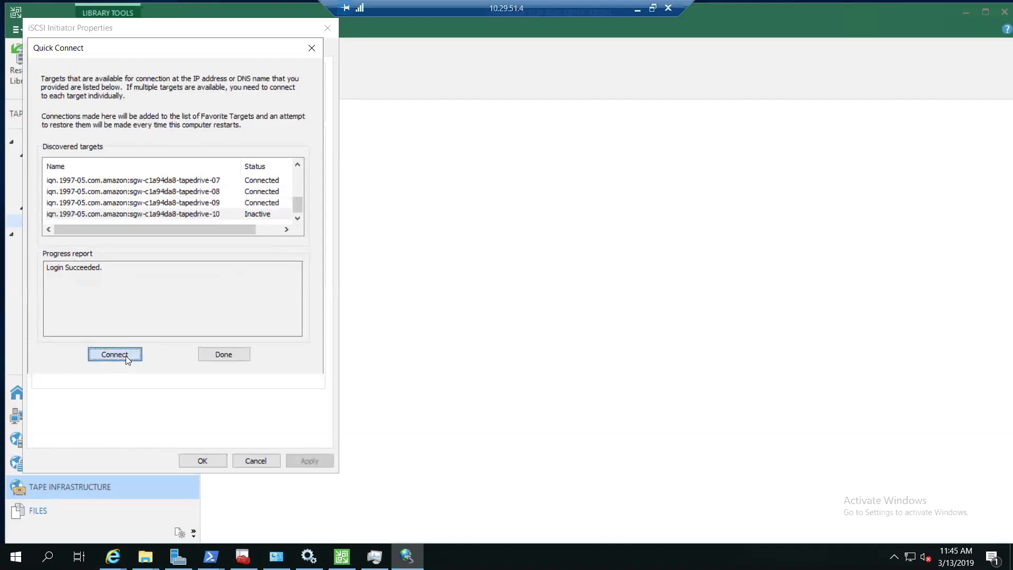
{"action": "left_click", "coordinate": [205, 354]}
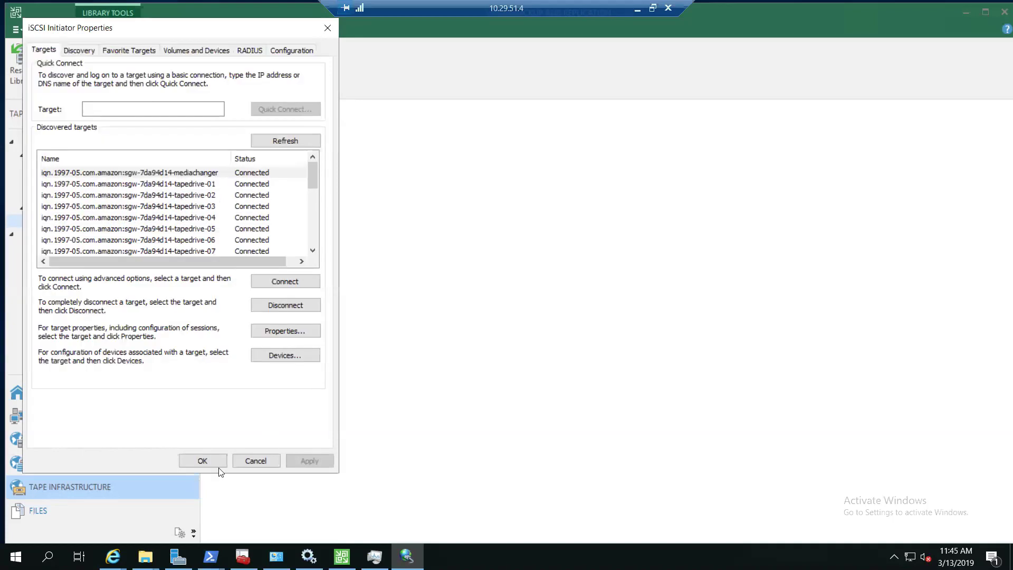
{"action": "left_click", "coordinate": [202, 461]}
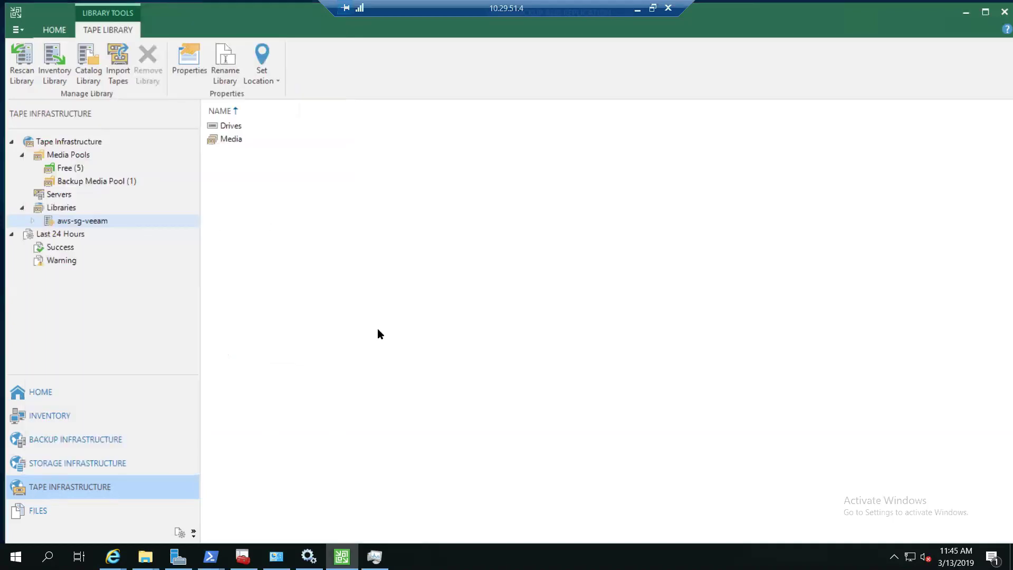
{"action": "left_click", "coordinate": [53, 209]}
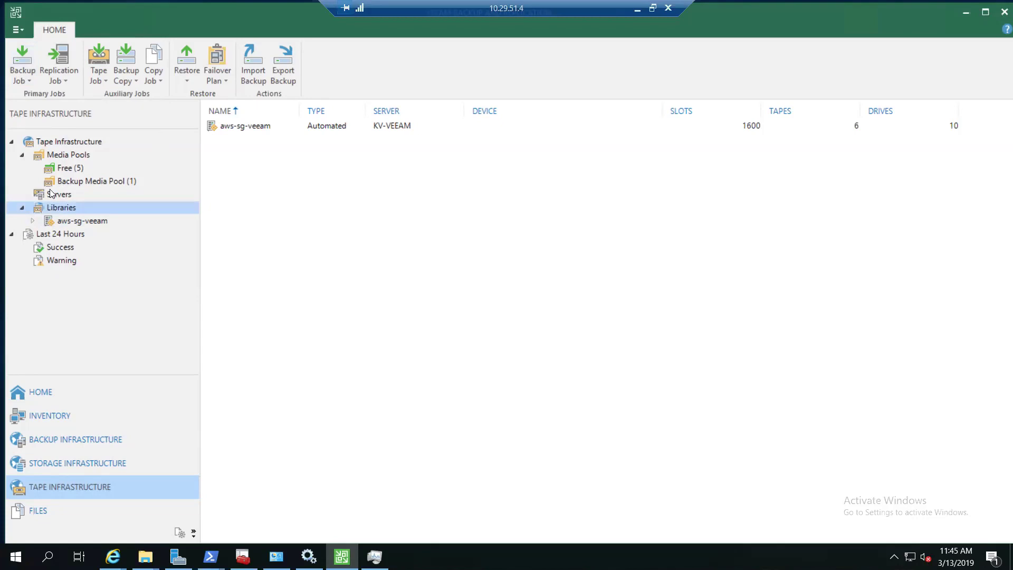
{"action": "left_click", "coordinate": [66, 147]}
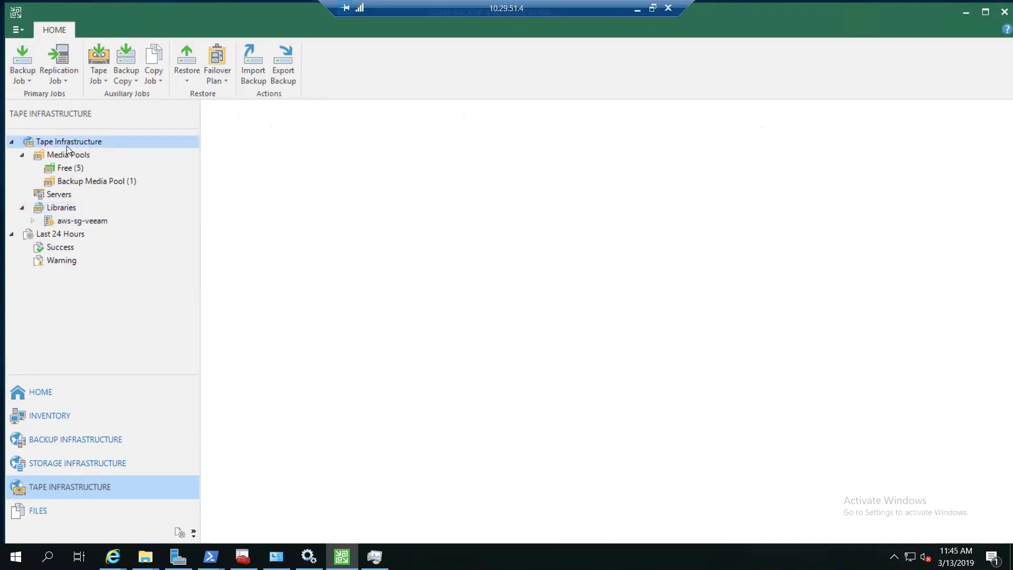
{"action": "right_click", "coordinate": [67, 148]}
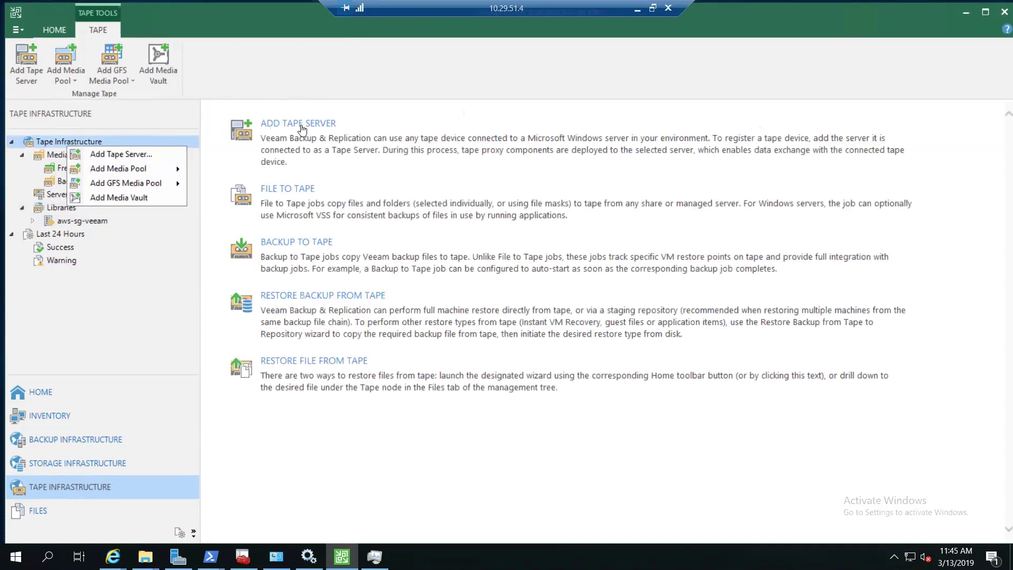
{"action": "left_click", "coordinate": [301, 125]}
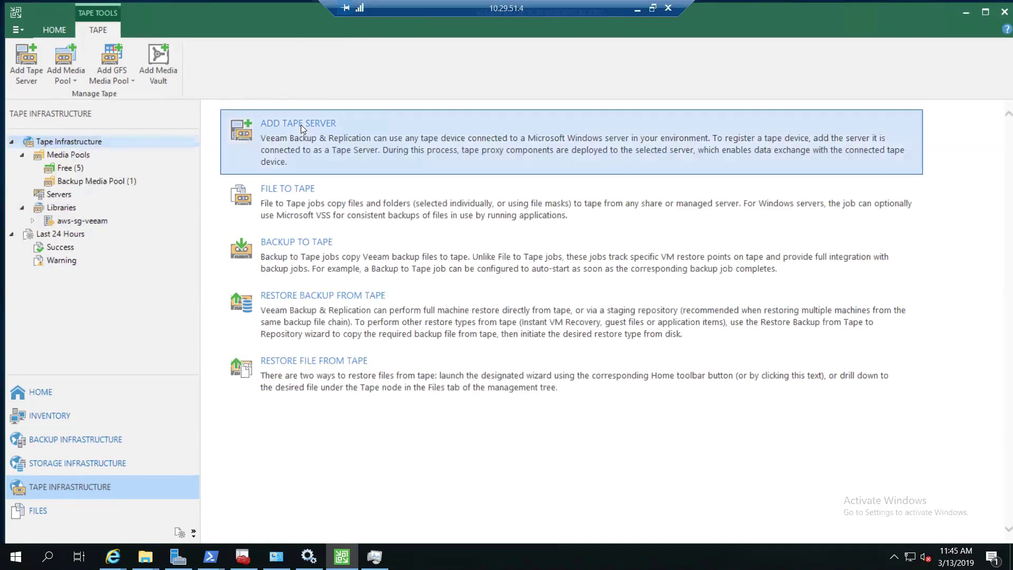
{"action": "left_click", "coordinate": [605, 429]}
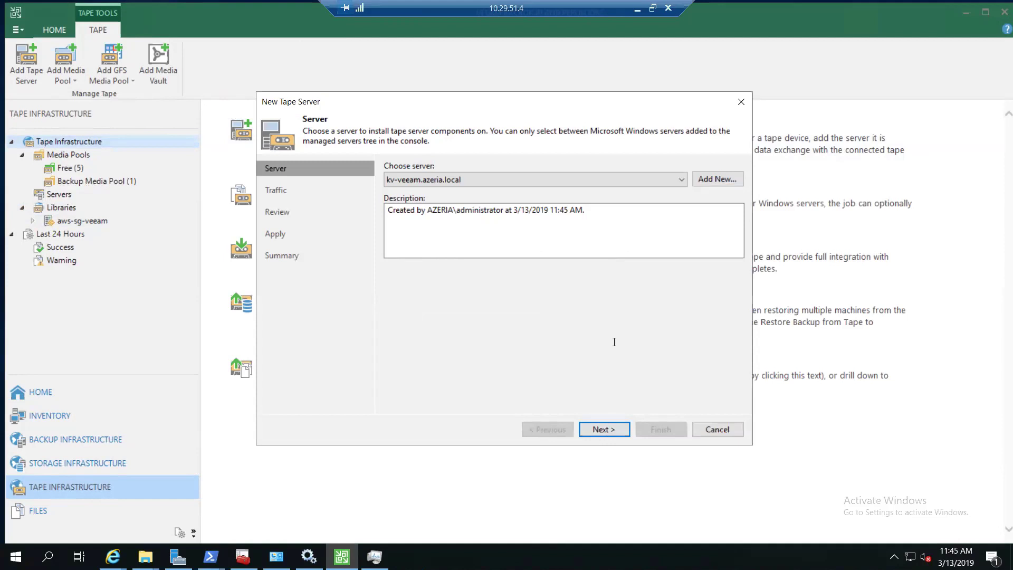
{"action": "left_click", "coordinate": [670, 182]}
{"action": "left_click", "coordinate": [714, 182]}
{"action": "left_click", "coordinate": [718, 181]}
{"action": "left_click", "coordinate": [721, 430]}
{"action": "left_click", "coordinate": [513, 294]}
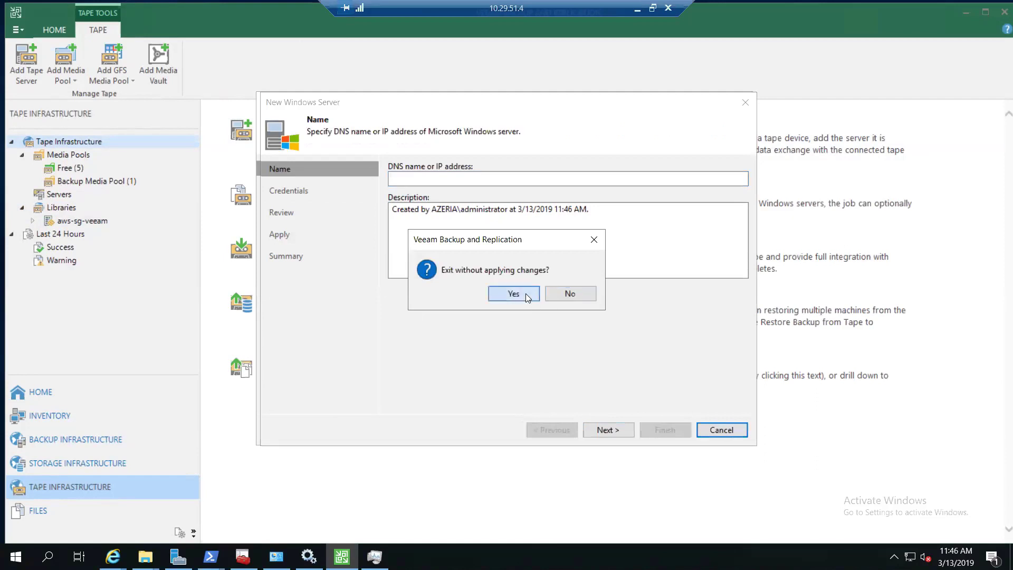
{"action": "left_click", "coordinate": [721, 430]}
{"action": "left_click", "coordinate": [515, 294]}
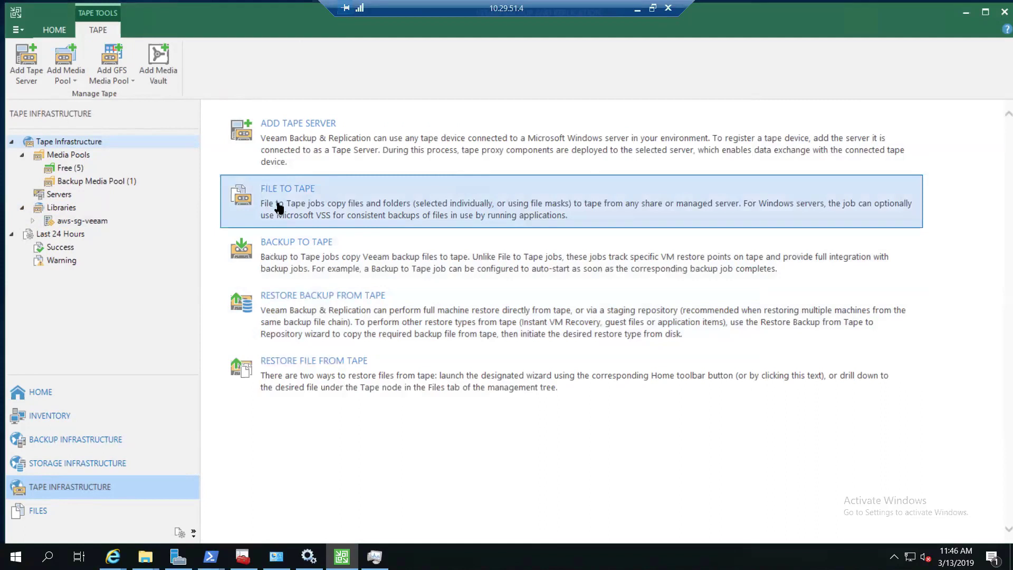
Step: Check the media pools and the tape libraries list for the newly connected tape gateway library
{"action": "left_click", "coordinate": [65, 157]}
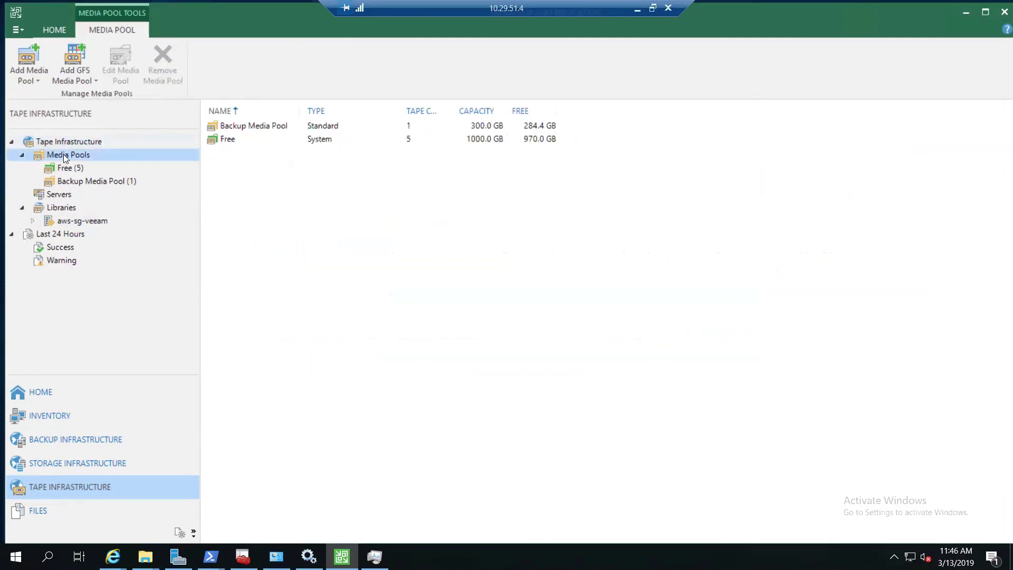
{"action": "left_click", "coordinate": [68, 210]}
{"action": "double_click", "coordinate": [67, 209]}
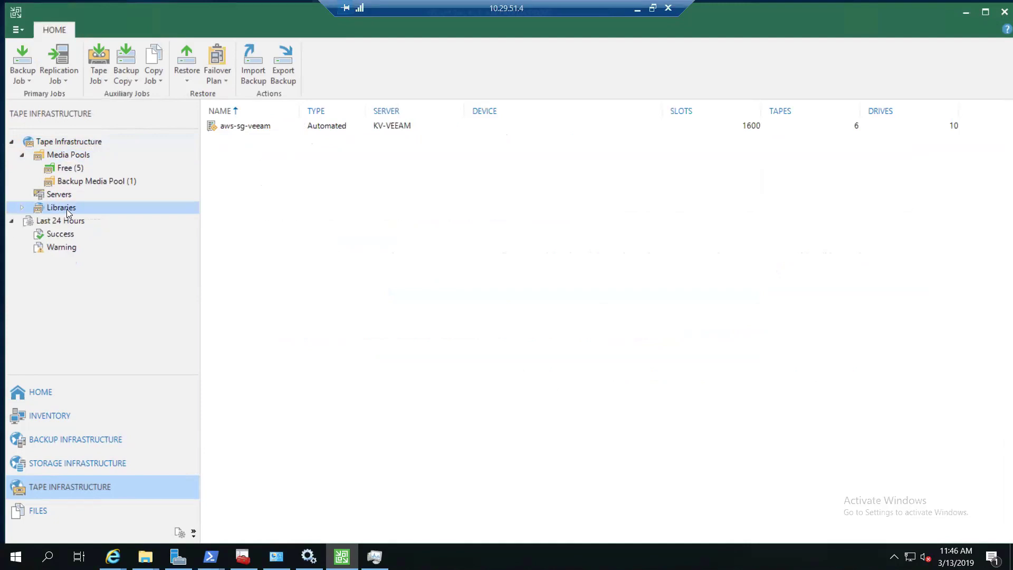
{"action": "double_click", "coordinate": [67, 209]}
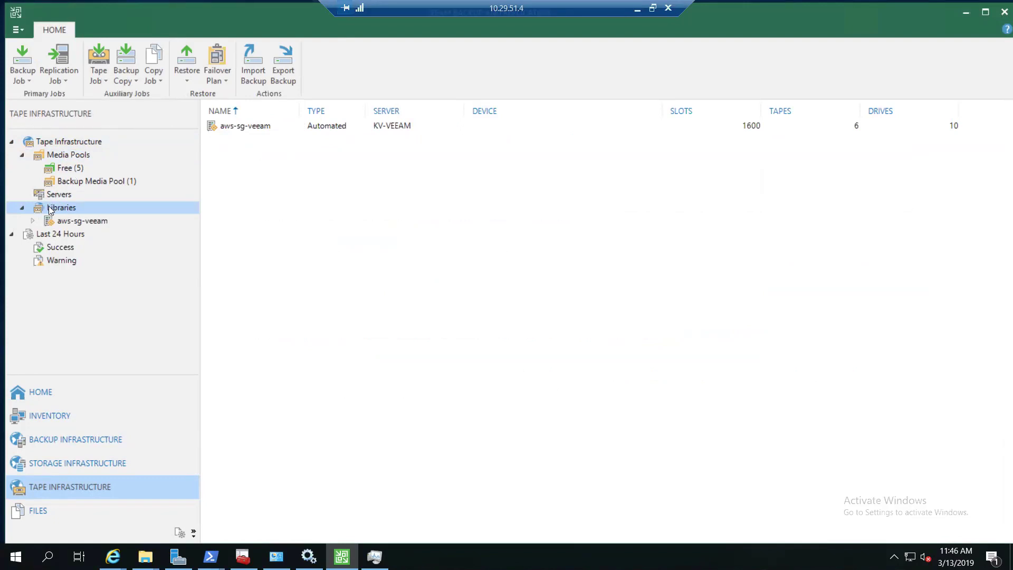
{"action": "left_click", "coordinate": [258, 128]}
{"action": "left_click", "coordinate": [60, 208]}
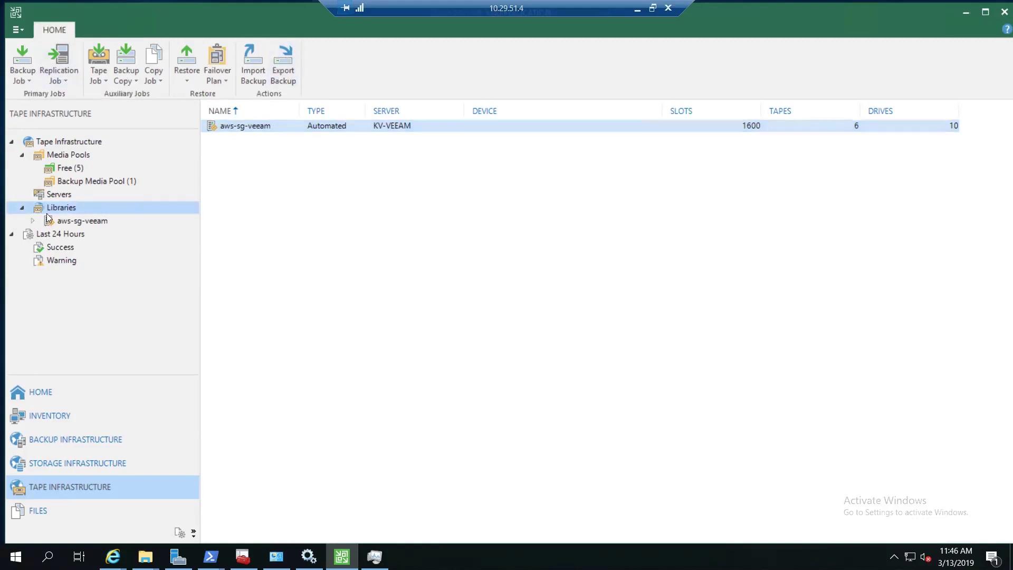
Step: Rescan the tape servers to discover the newly connected tape library
{"action": "left_click", "coordinate": [31, 222]}
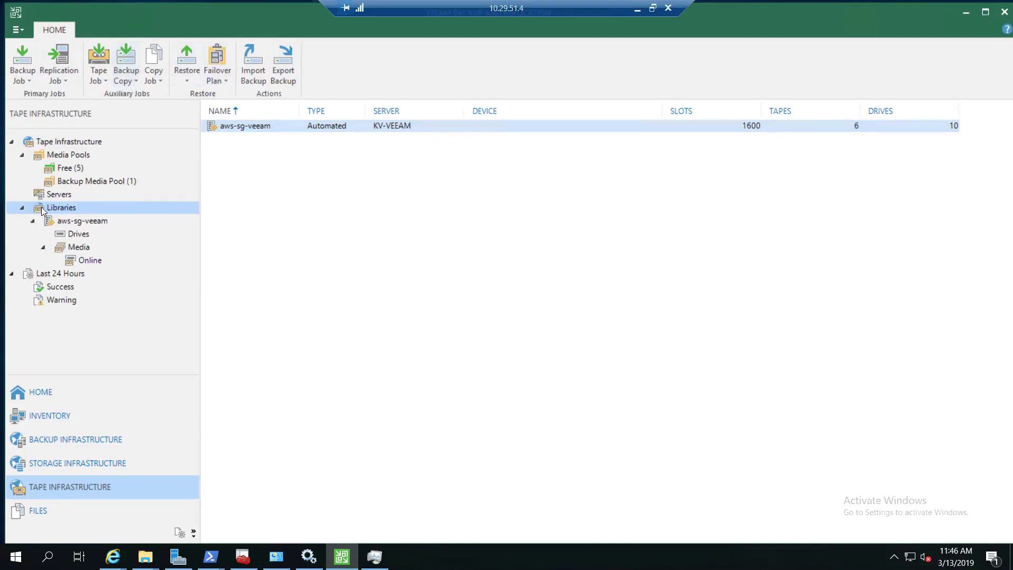
{"action": "left_click", "coordinate": [57, 195]}
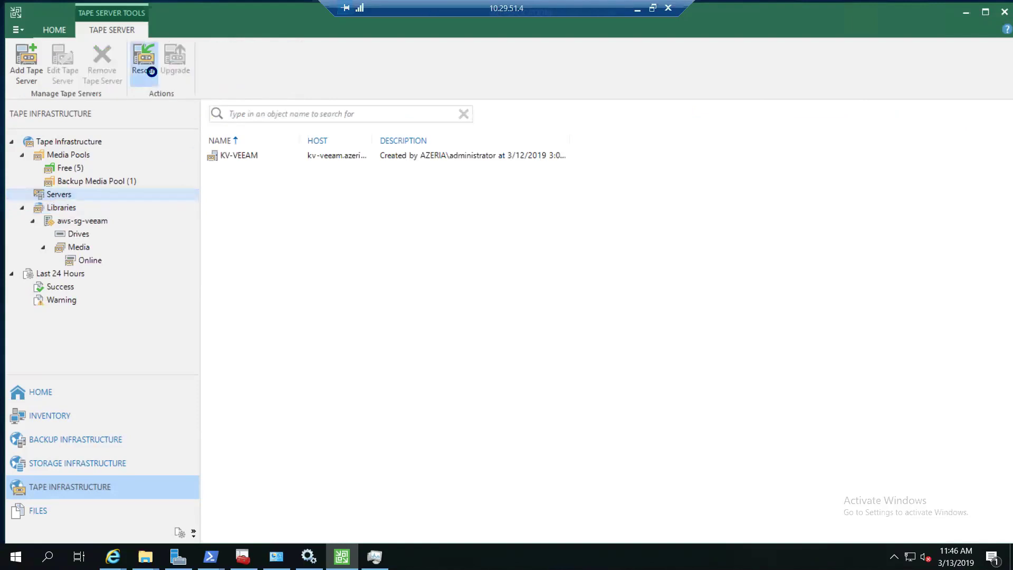
{"action": "left_click", "coordinate": [151, 71]}
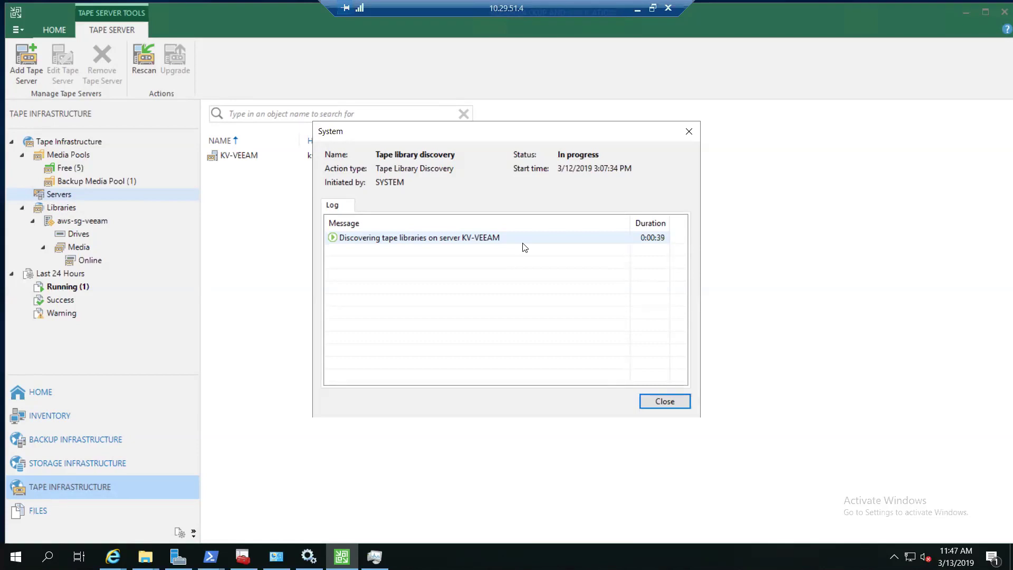
Step: Check the server's load in Task Manager with the processes sorted by CPU usage, and return to the discovery log
{"action": "left_click", "coordinate": [374, 556]}
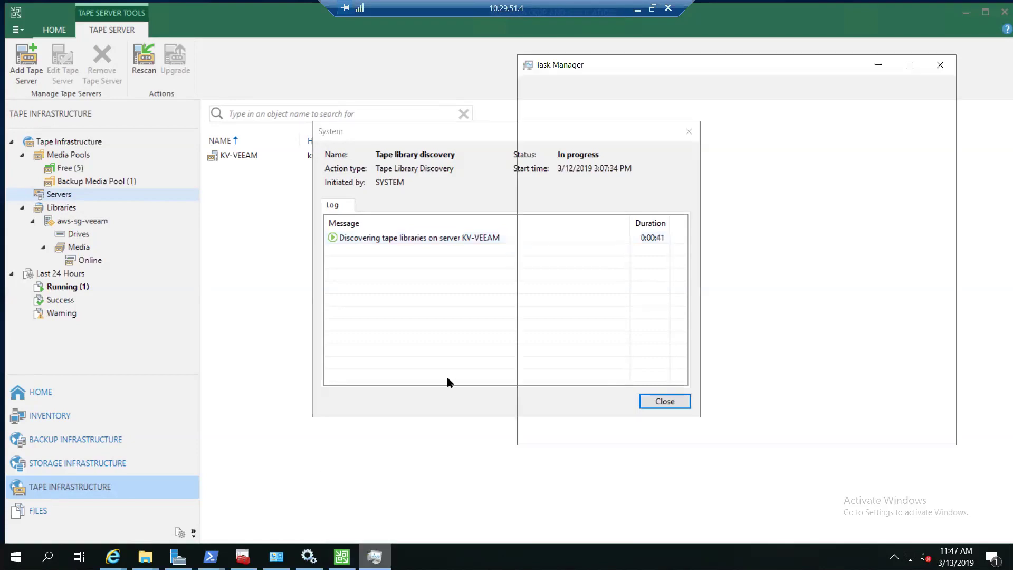
{"action": "left_click", "coordinate": [566, 121]}
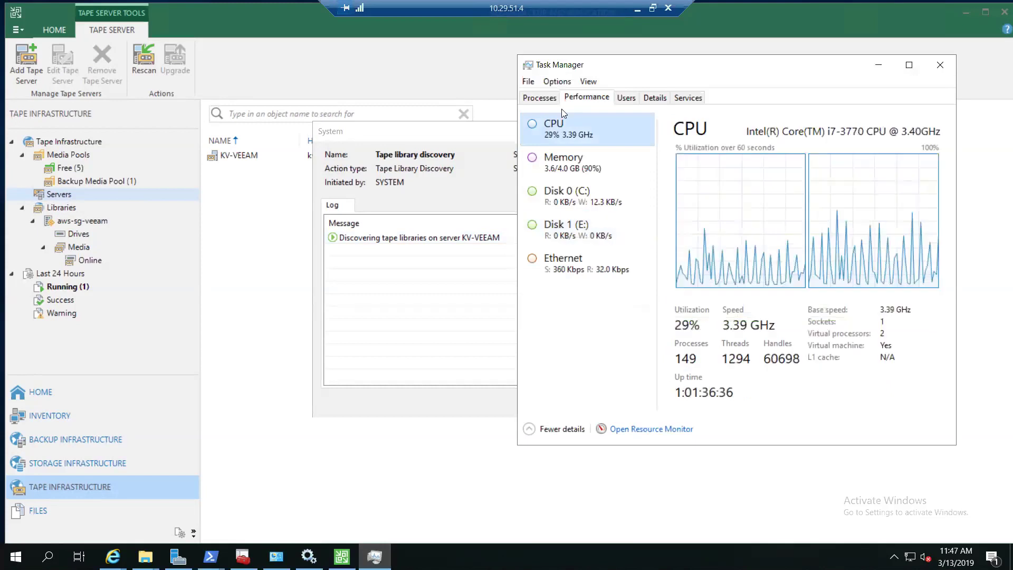
{"action": "left_click", "coordinate": [539, 98]}
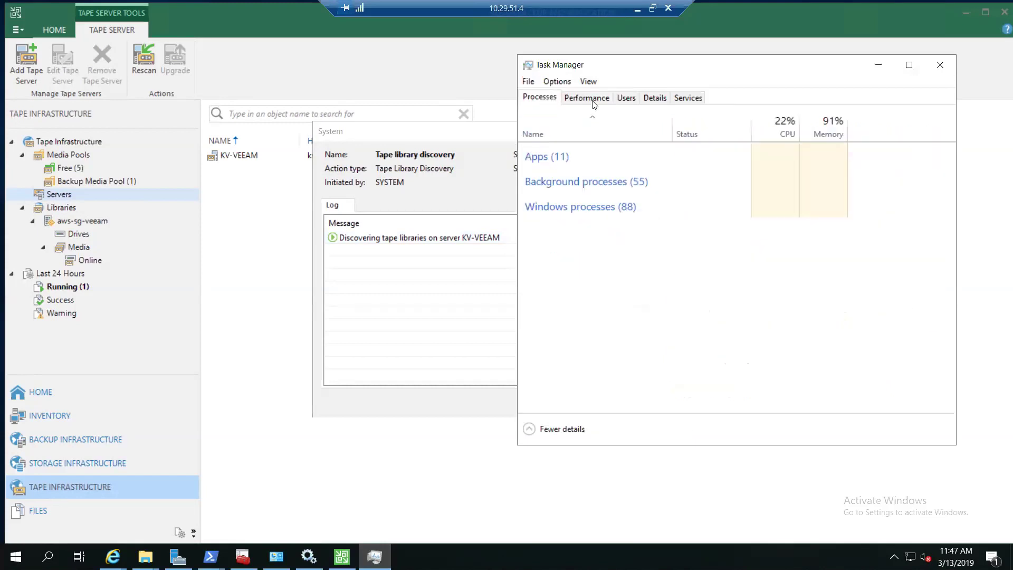
{"action": "left_click", "coordinate": [782, 120]}
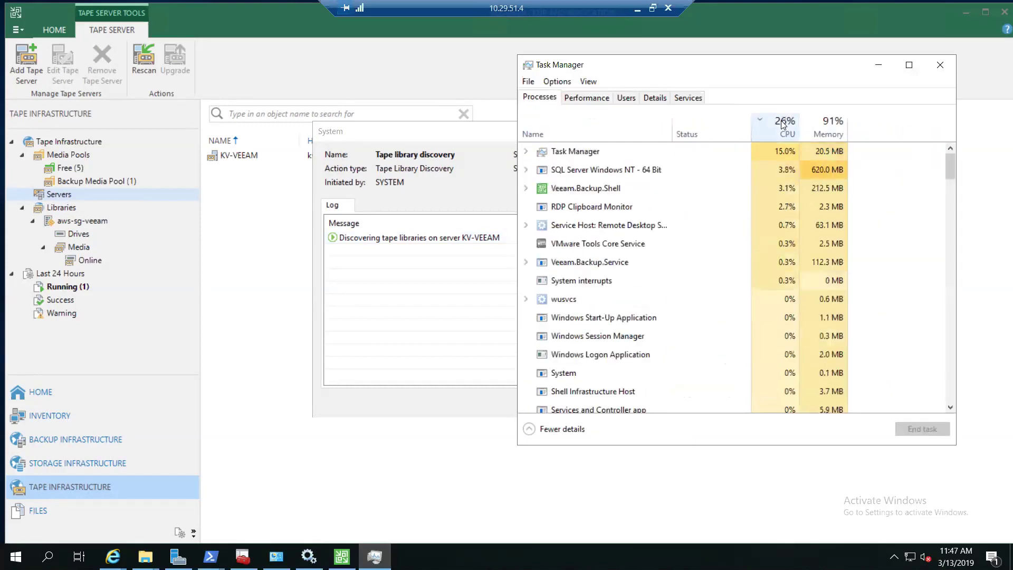
{"action": "left_click", "coordinate": [706, 171]}
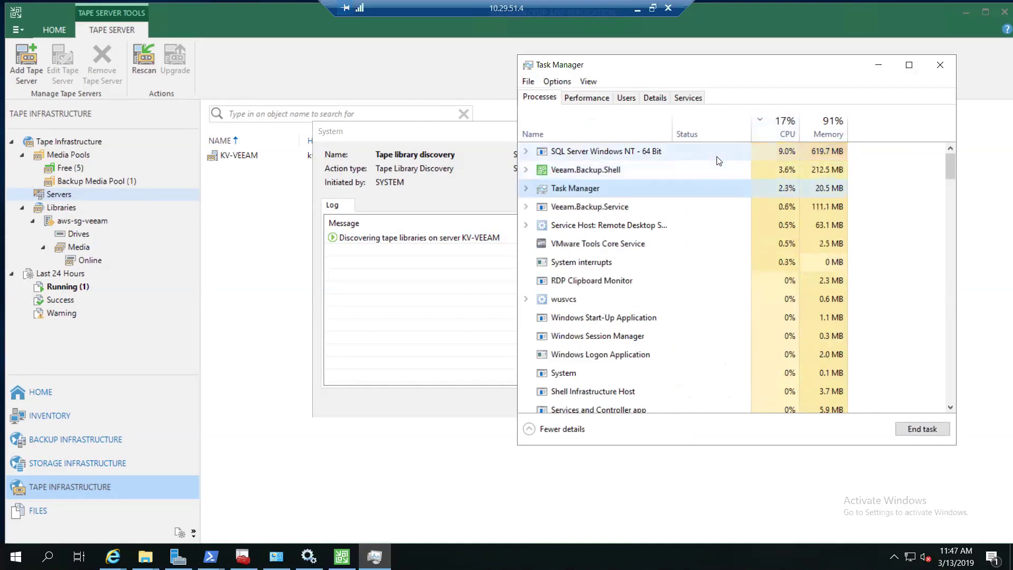
{"action": "left_click", "coordinate": [453, 310]}
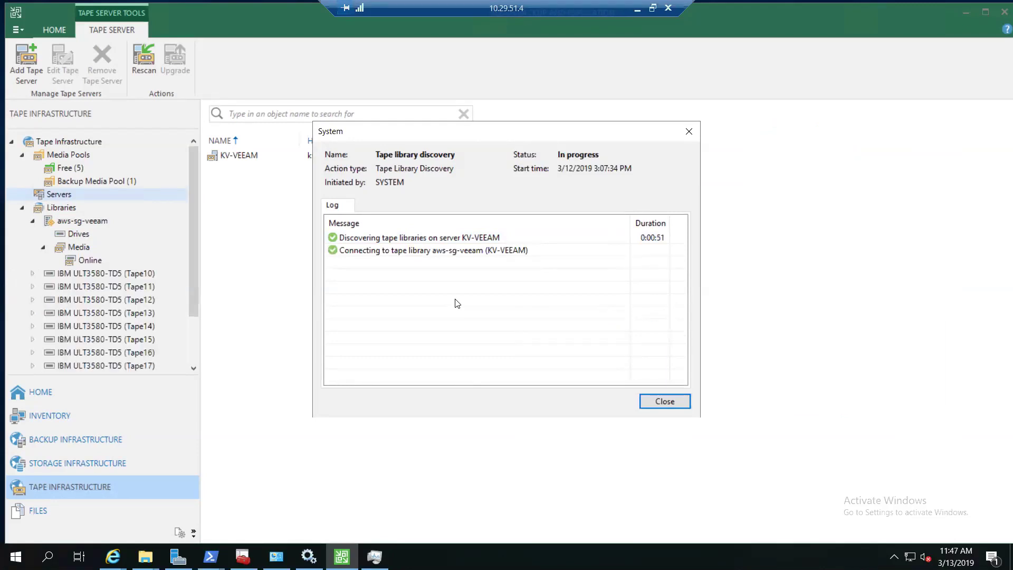
Step: Close the discovery log and examine the AWS Gateway-VTL 0100 and aws-sg-veeam entries under the tape libraries
{"action": "left_click", "coordinate": [665, 401]}
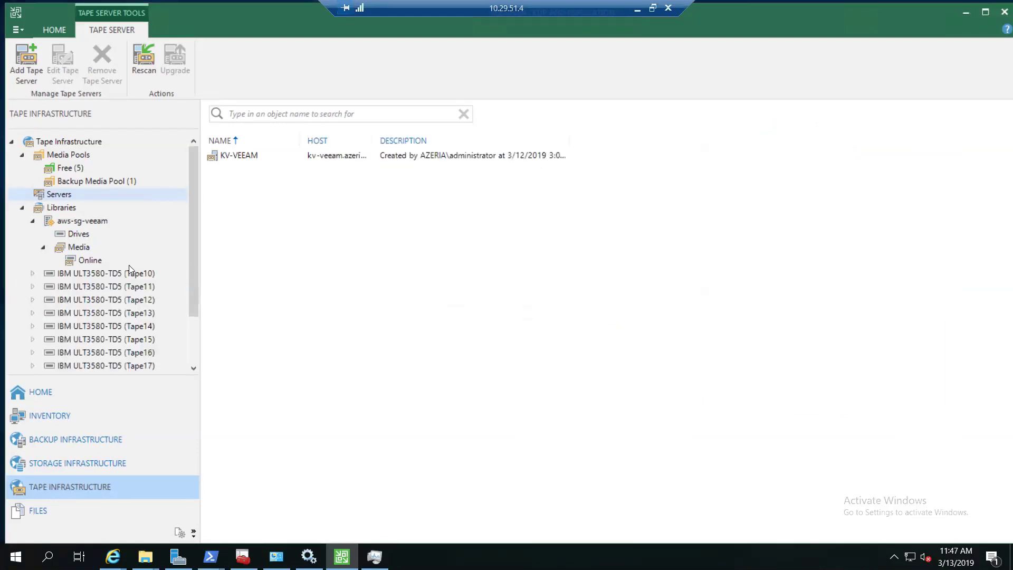
{"action": "left_click", "coordinate": [32, 227]}
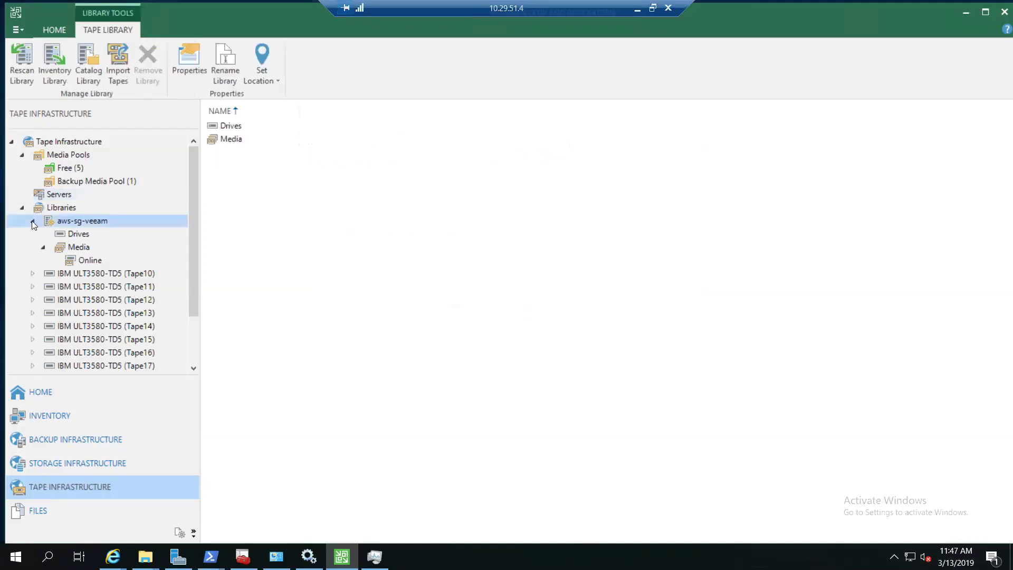
{"action": "left_click", "coordinate": [32, 222]}
{"action": "left_click", "coordinate": [33, 233]}
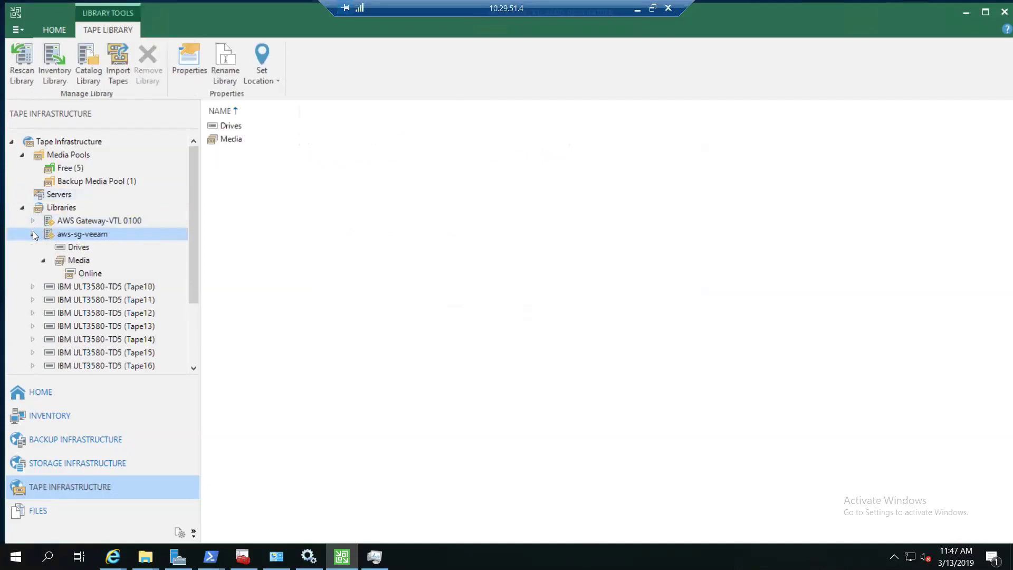
{"action": "left_click", "coordinate": [32, 233]}
{"action": "left_click", "coordinate": [77, 222]}
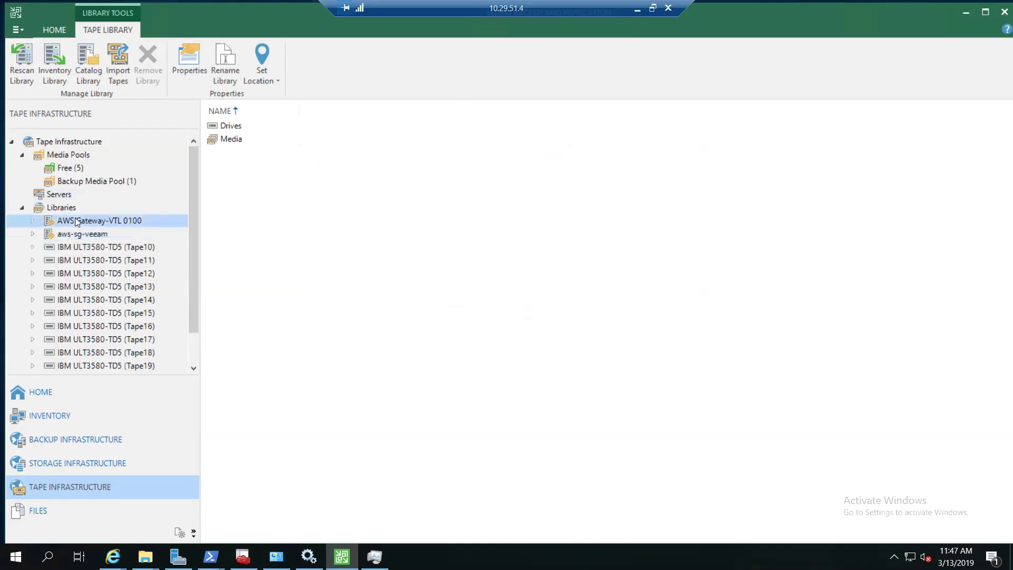
{"action": "left_click", "coordinate": [33, 222]}
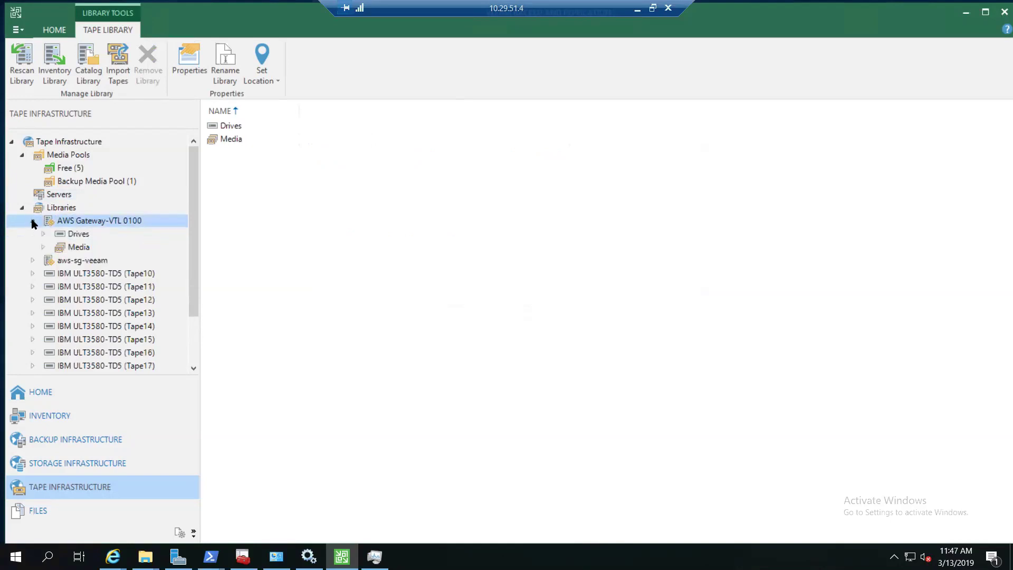
{"action": "left_click", "coordinate": [32, 221]}
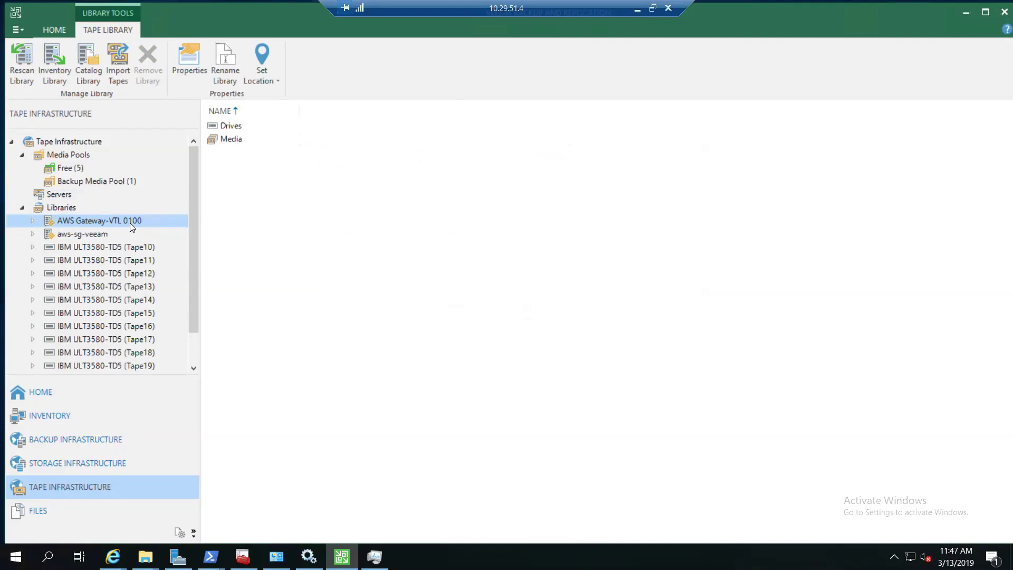
{"action": "left_click", "coordinate": [100, 233]}
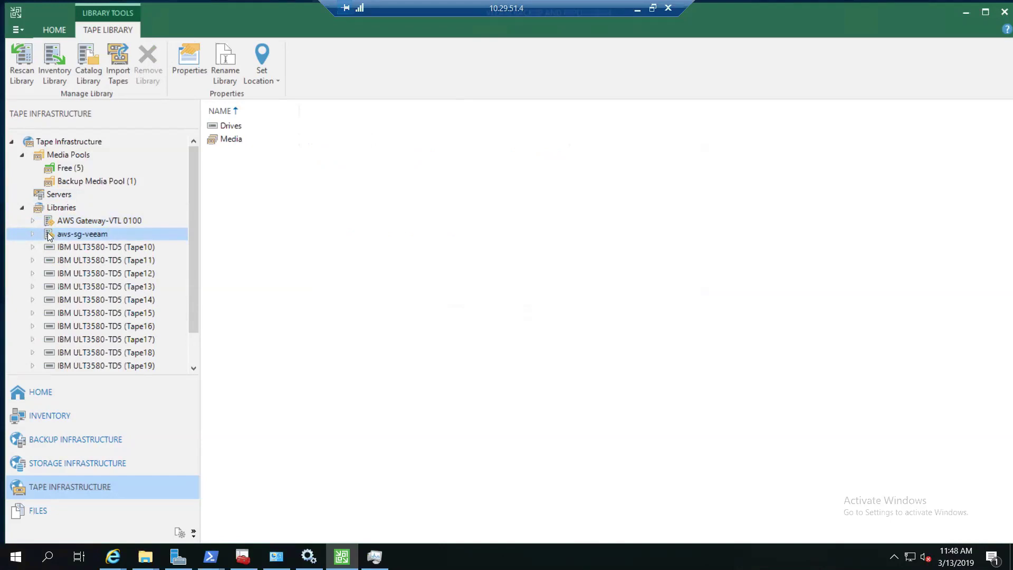
{"action": "left_click", "coordinate": [31, 231]}
{"action": "left_click", "coordinate": [30, 231]}
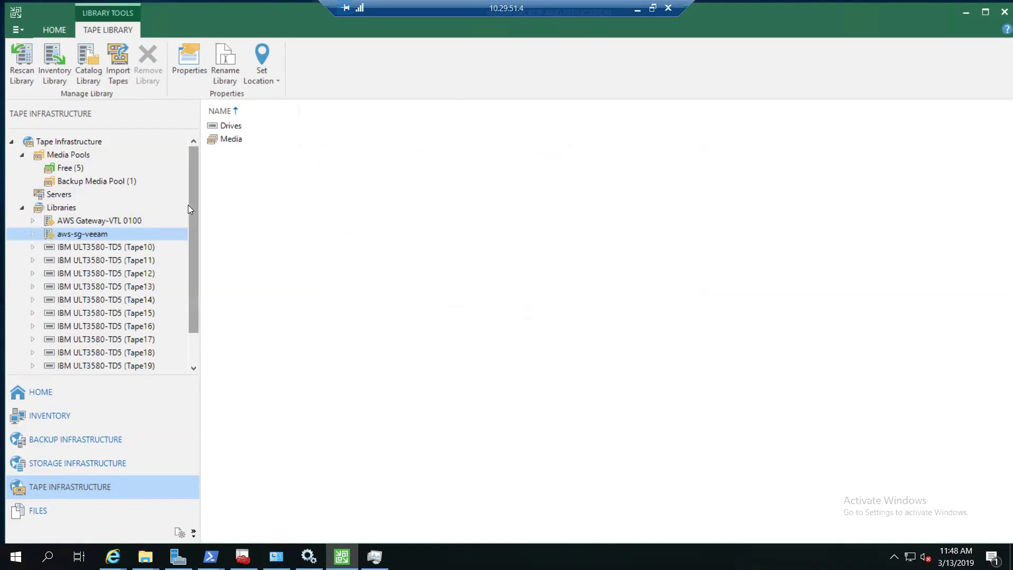
{"action": "left_click_drag", "start_coordinate": [192, 202], "coordinate": [203, 160]}
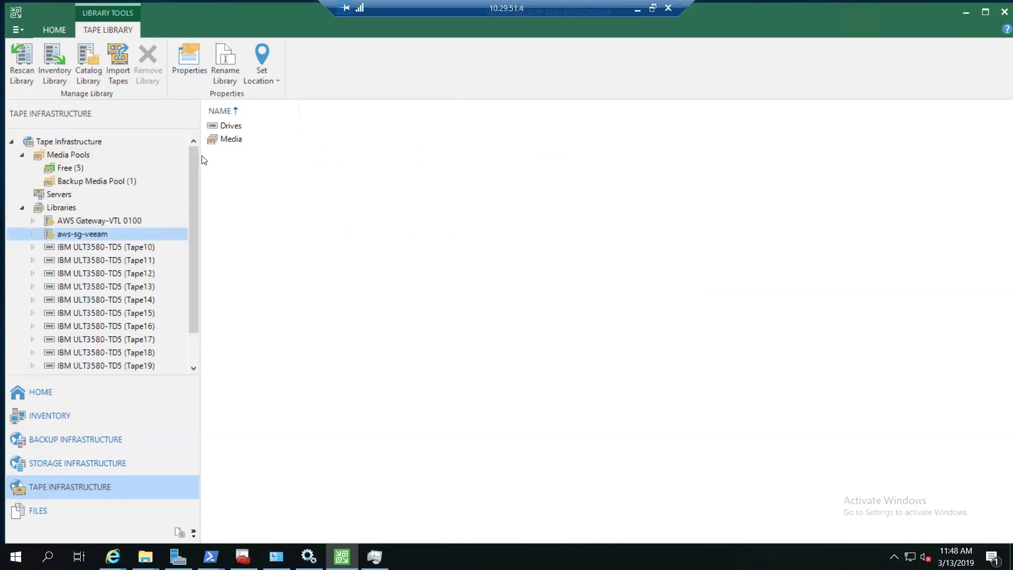
Step: Examine the Backup Media Pool and the options for adding media pools to the tape infrastructure
{"action": "left_click", "coordinate": [86, 181]}
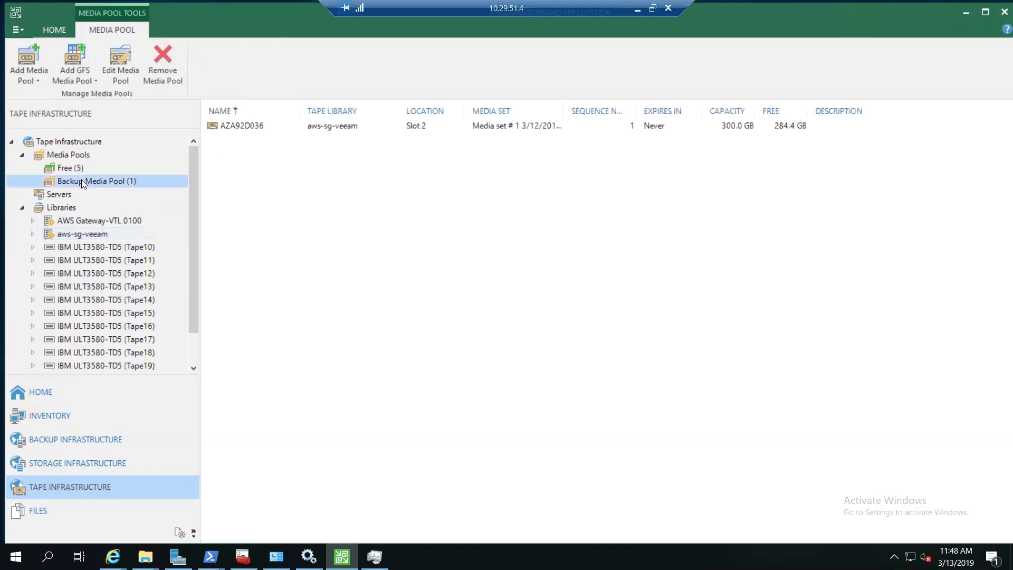
{"action": "left_click", "coordinate": [53, 158]}
{"action": "right_click", "coordinate": [53, 158]}
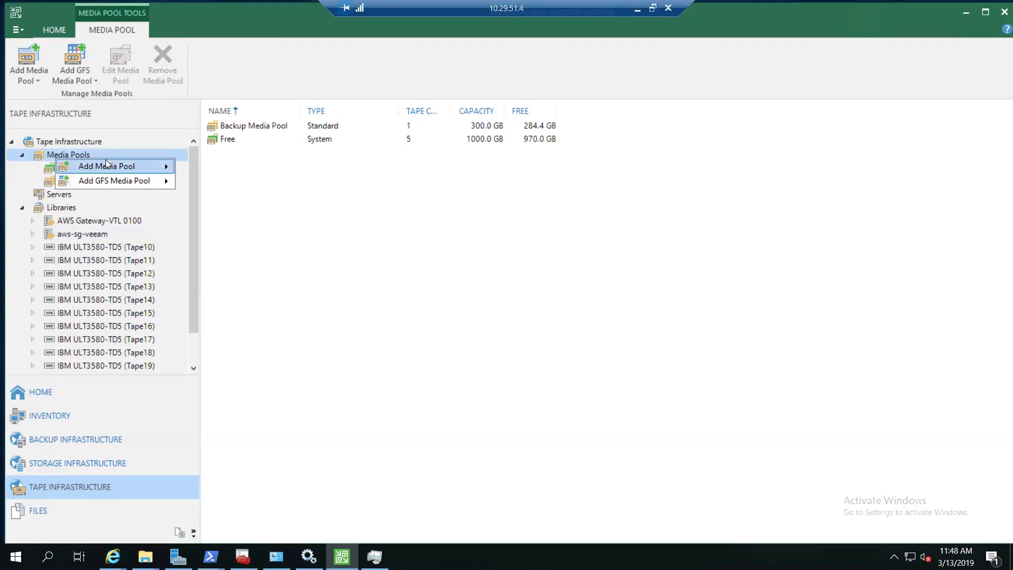
{"action": "left_click", "coordinate": [21, 158]}
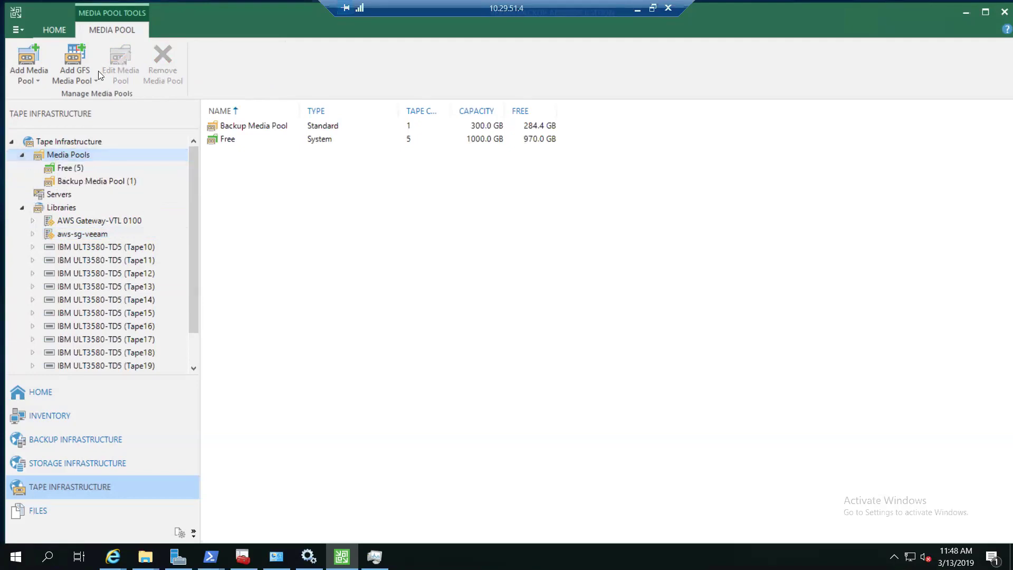
{"action": "left_click", "coordinate": [72, 147]}
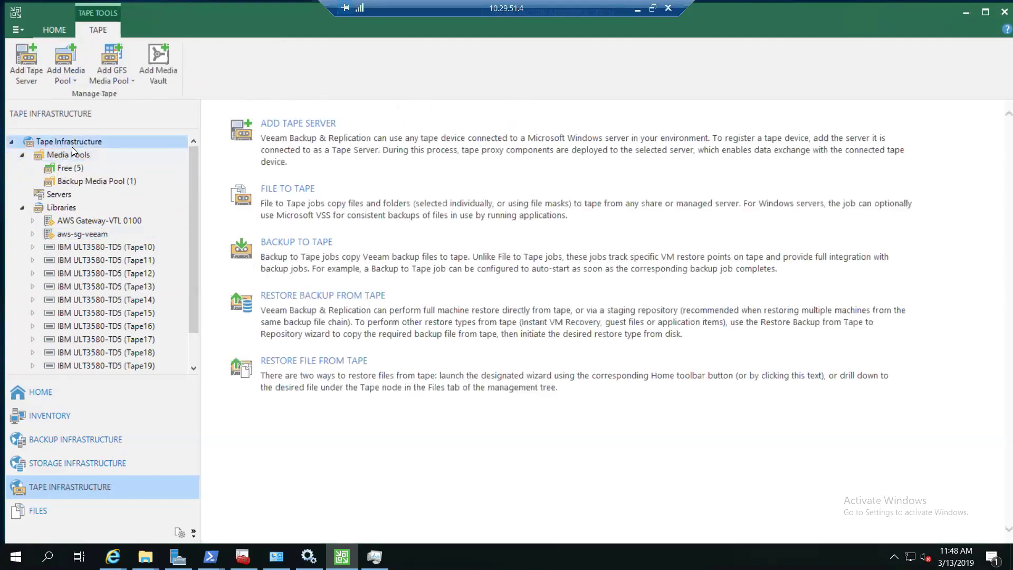
{"action": "right_click", "coordinate": [71, 147]}
{"action": "mouse_move", "coordinate": [155, 172]}
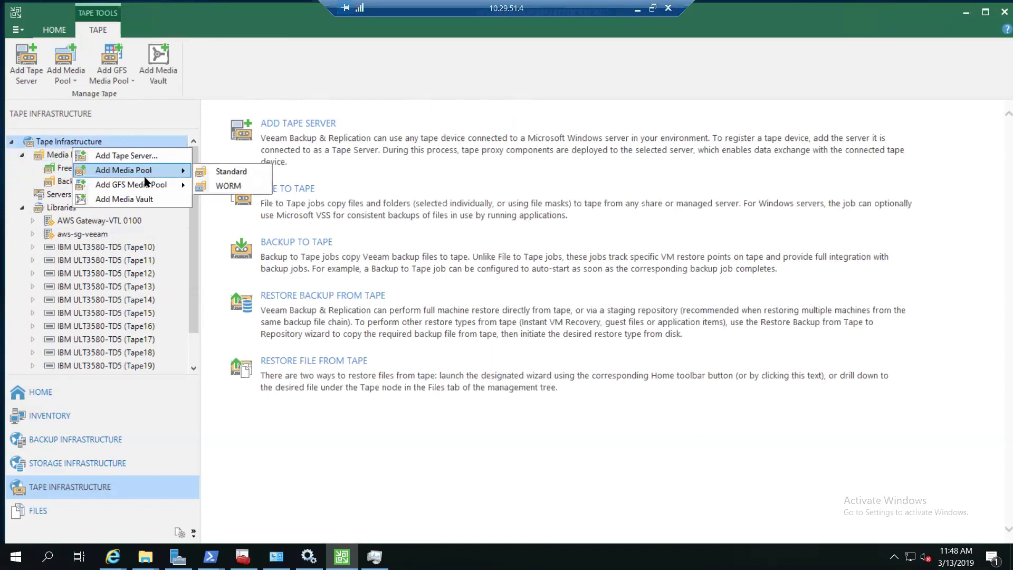
{"action": "left_click", "coordinate": [54, 208]}
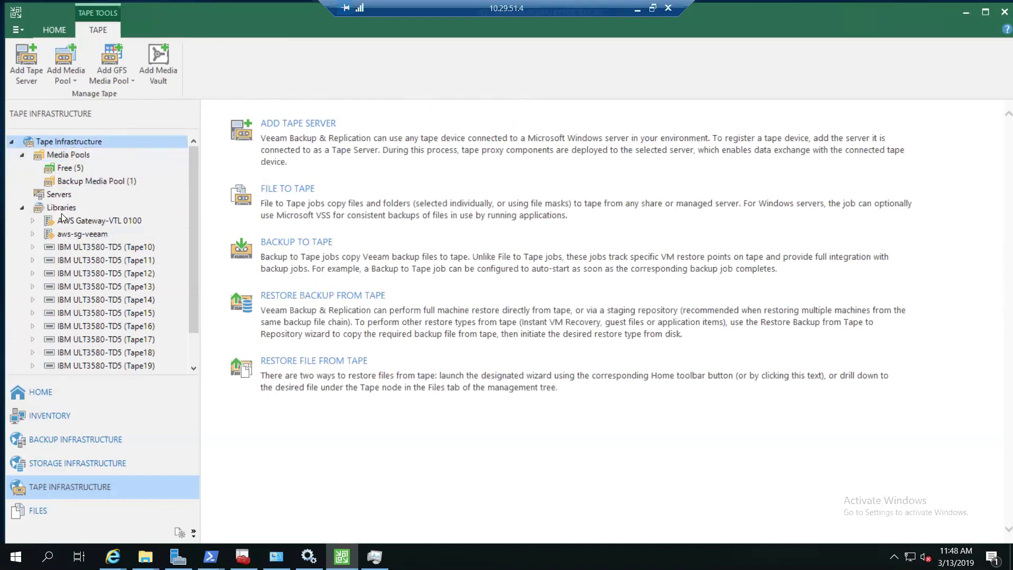
Step: Import the tapes into the AWS Gateway-VTL 0100 library and close the import log
{"action": "right_click", "coordinate": [89, 225]}
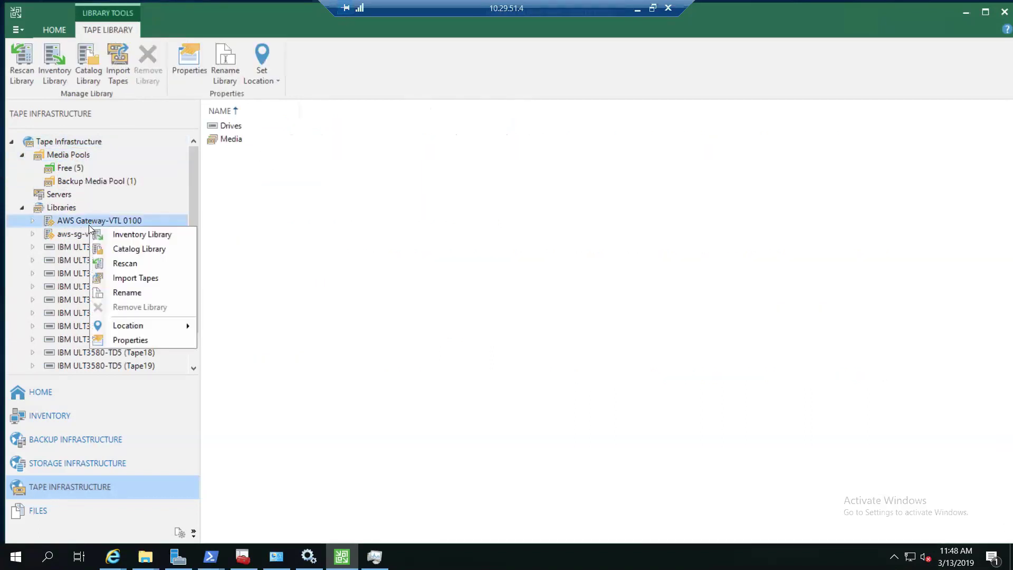
{"action": "left_click", "coordinate": [147, 278]}
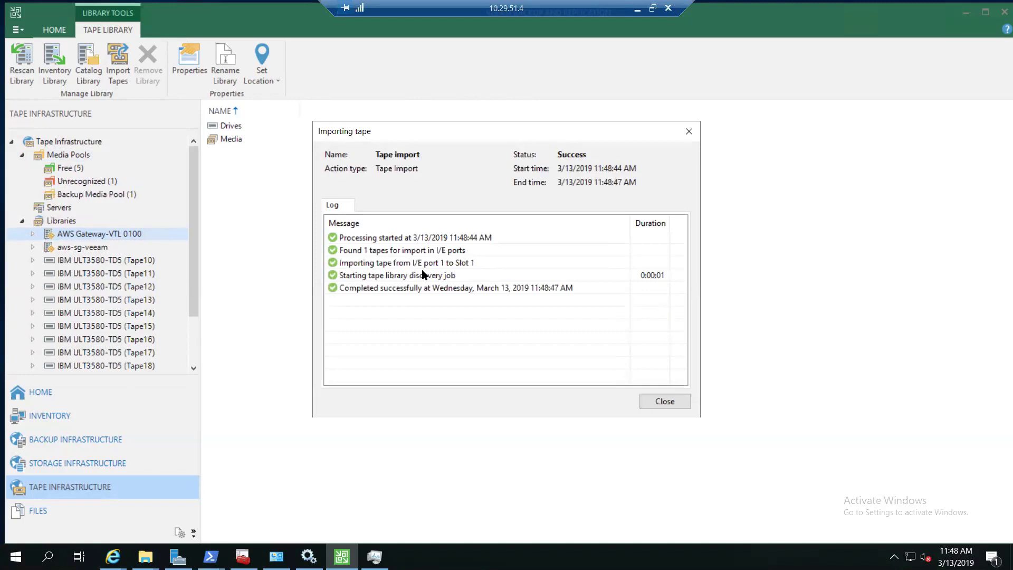
{"action": "left_click", "coordinate": [422, 275]}
{"action": "left_click", "coordinate": [425, 259]}
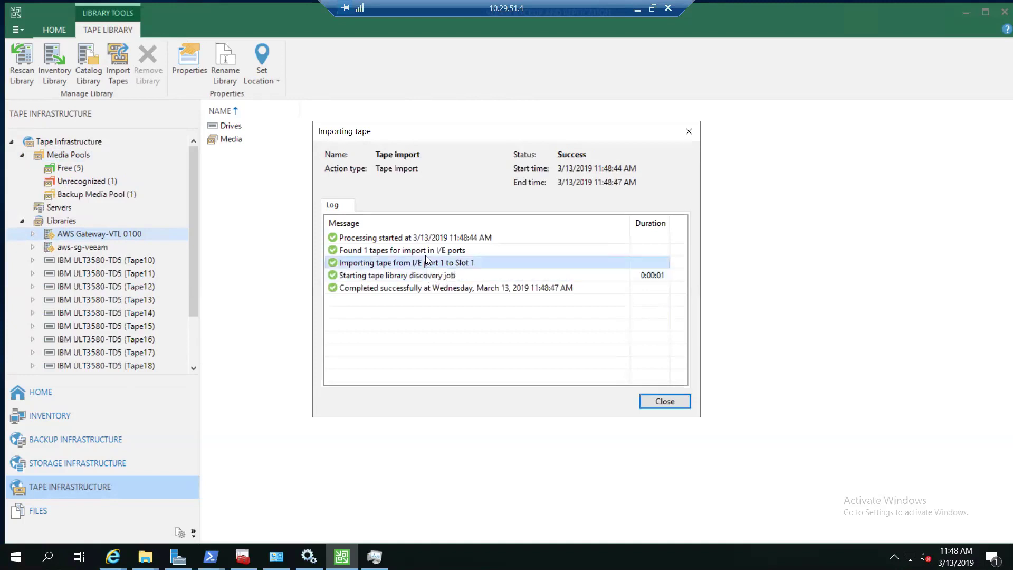
{"action": "left_click", "coordinate": [674, 403]}
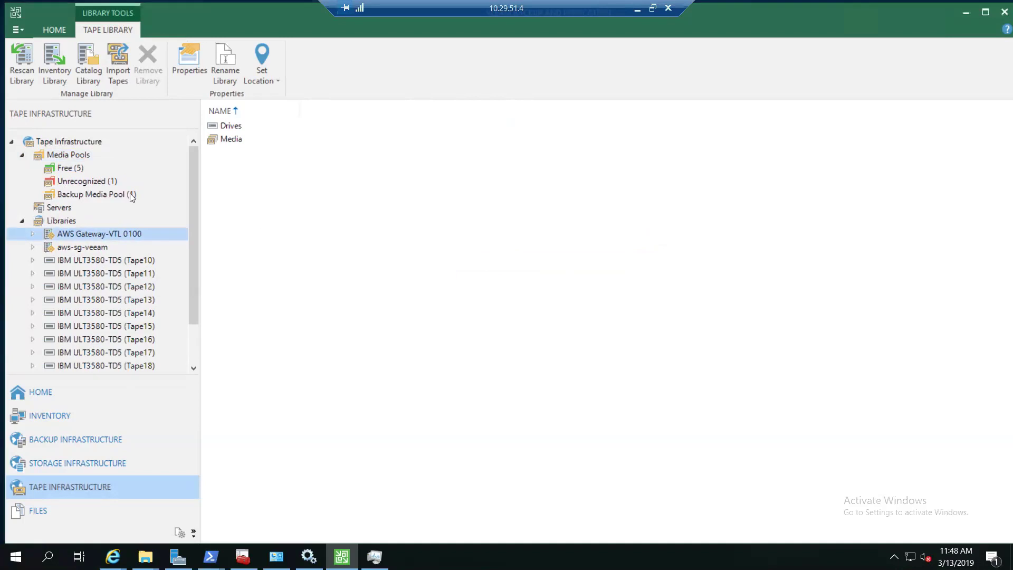
Step: Inventory tape A7AD1DE from the Unrecognized media pool and close the inventory log
{"action": "left_click", "coordinate": [96, 182]}
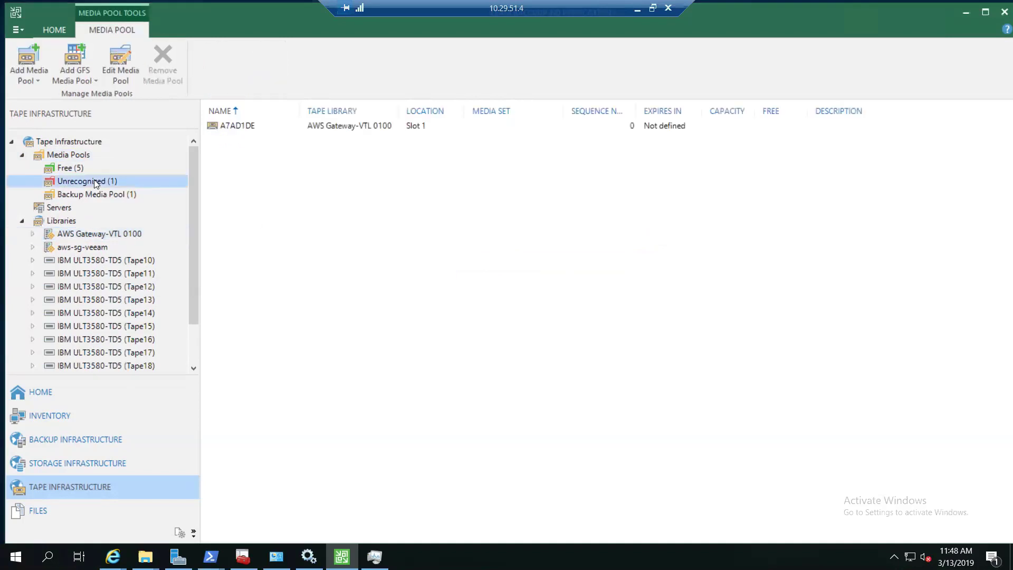
{"action": "left_click", "coordinate": [236, 129]}
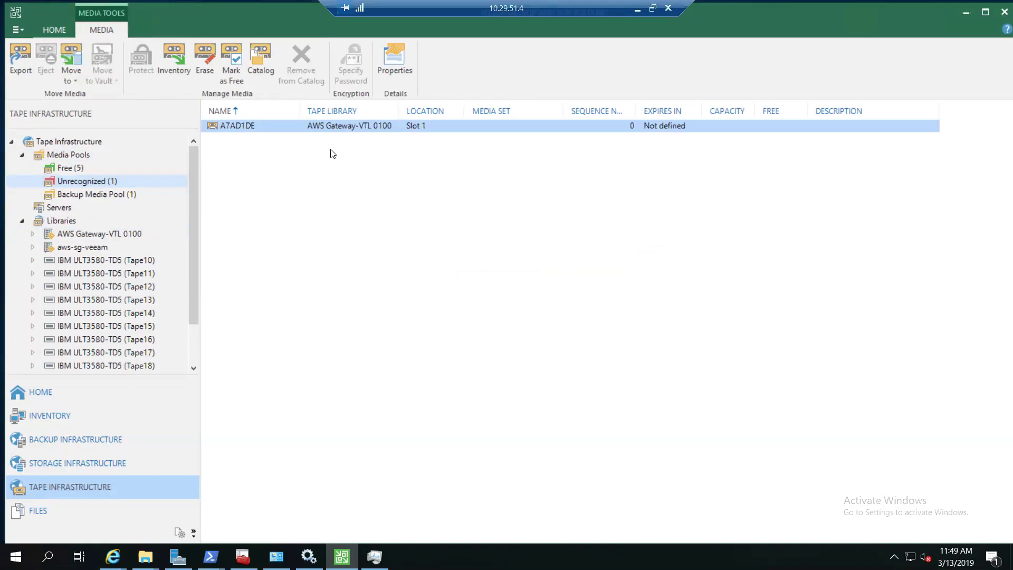
{"action": "right_click", "coordinate": [240, 129]}
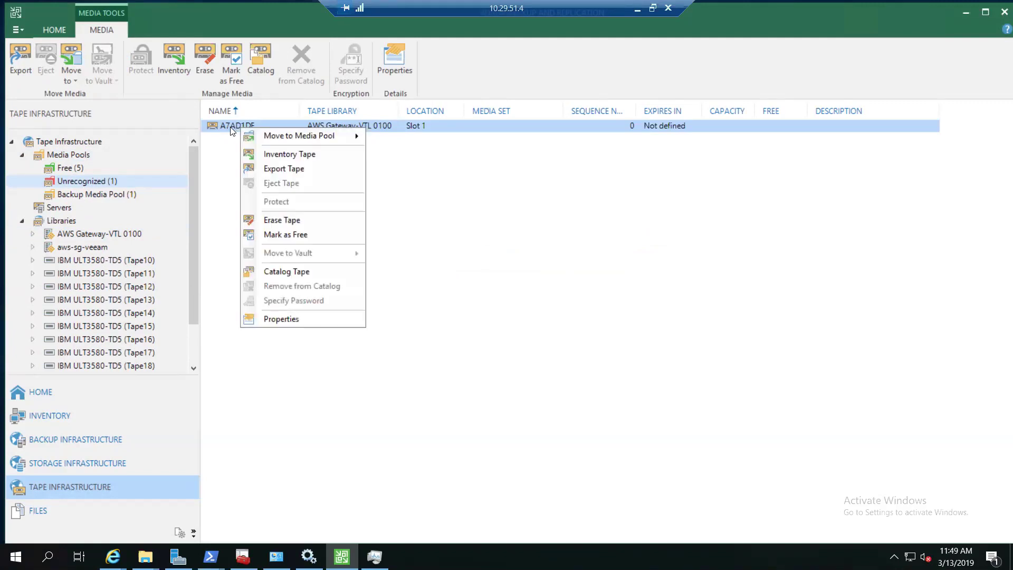
{"action": "left_click", "coordinate": [301, 167]}
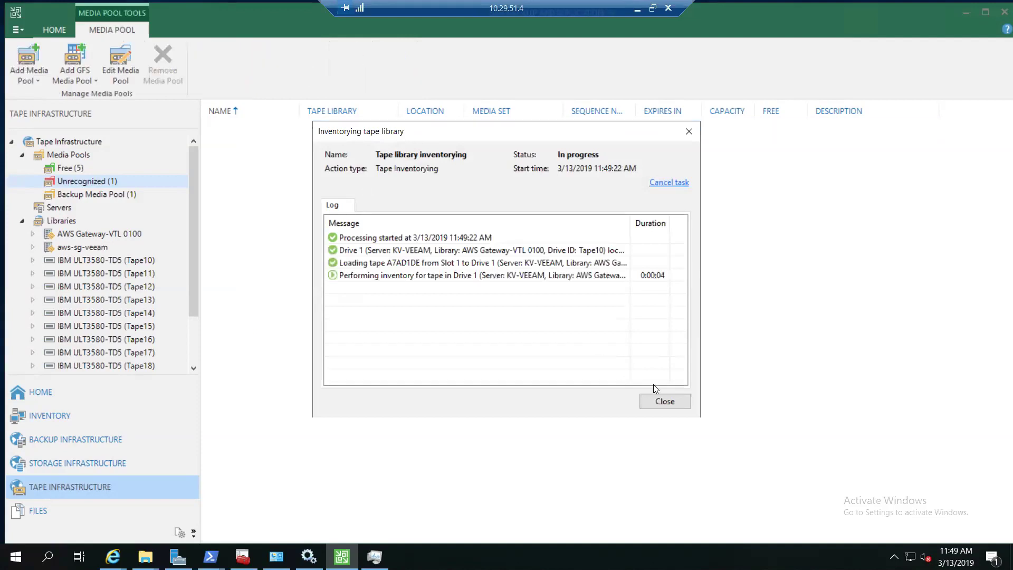
{"action": "left_click", "coordinate": [666, 397]}
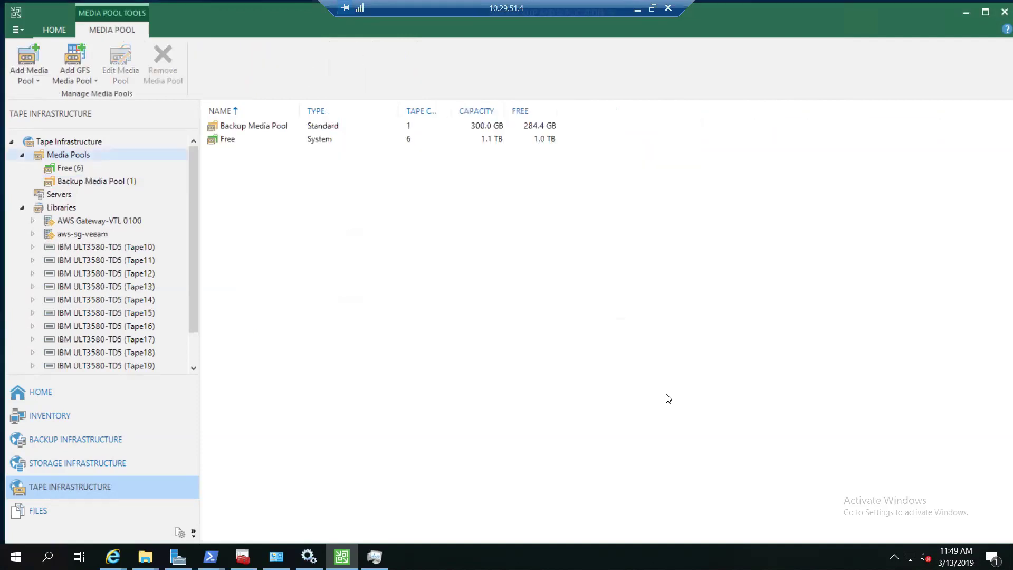
Step: Open the Free media pool and check the AWS Gateway-VTL 0100 tape A7AD1DE in it
{"action": "left_click", "coordinate": [240, 140]}
{"action": "double_click", "coordinate": [218, 141]}
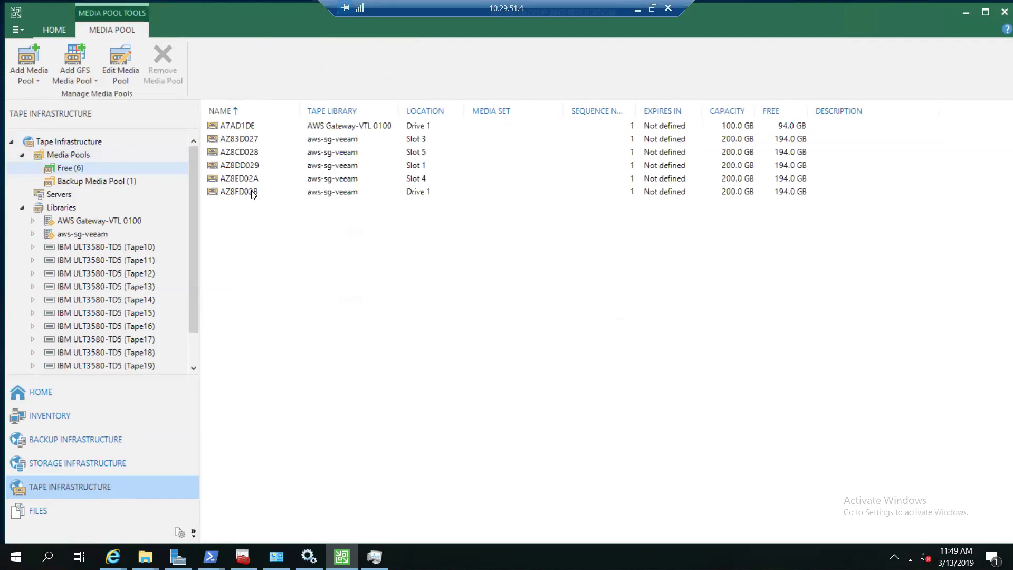
{"action": "left_click", "coordinate": [334, 128]}
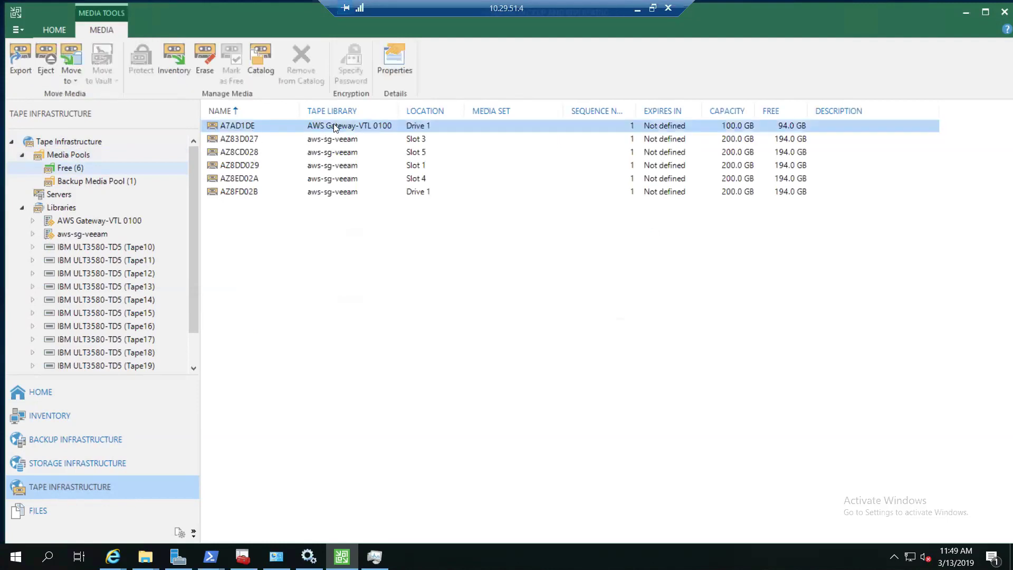
Step: Start a new standard media pool with the default name Media Pool 1 and add the AWS Gateway-VTL 0100 tape A7AD1DE to it
{"action": "left_click", "coordinate": [244, 140]}
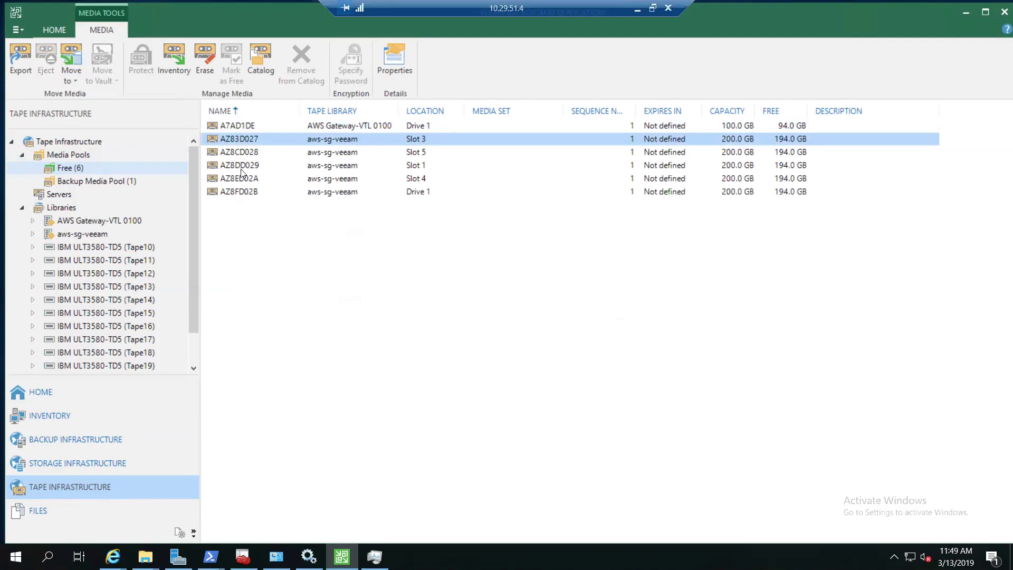
{"action": "left_click", "coordinate": [261, 126]}
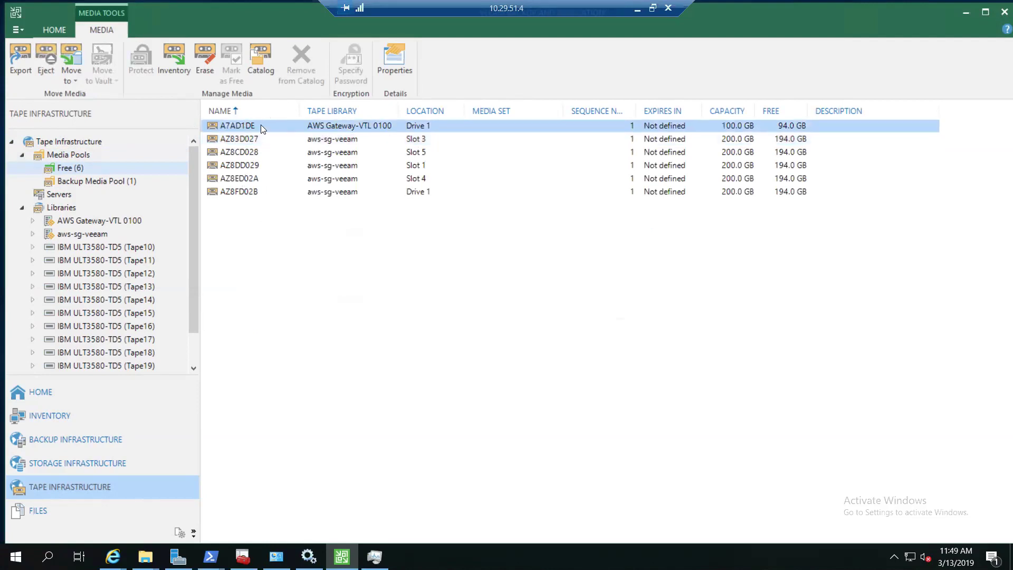
{"action": "left_click", "coordinate": [76, 156]}
{"action": "right_click", "coordinate": [263, 164]}
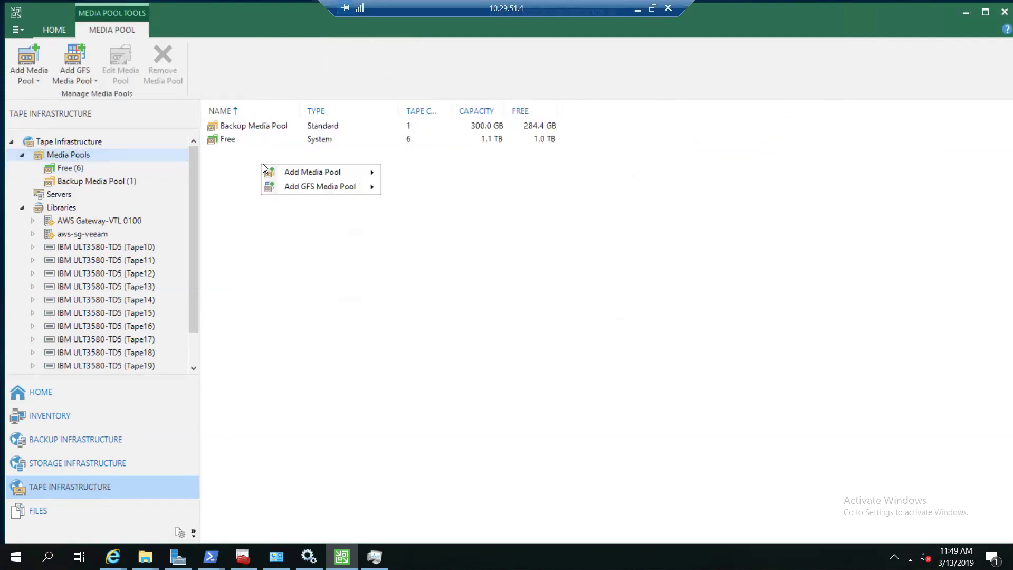
{"action": "mouse_move", "coordinate": [311, 173]}
{"action": "left_click", "coordinate": [436, 173]}
{"action": "key", "text": "Return"}
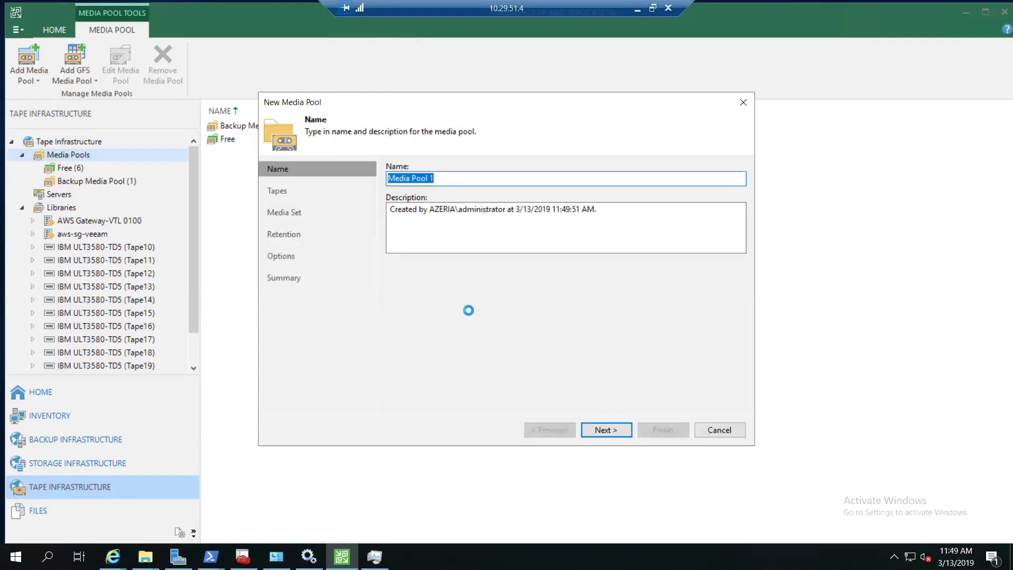
{"action": "left_click", "coordinate": [720, 211]}
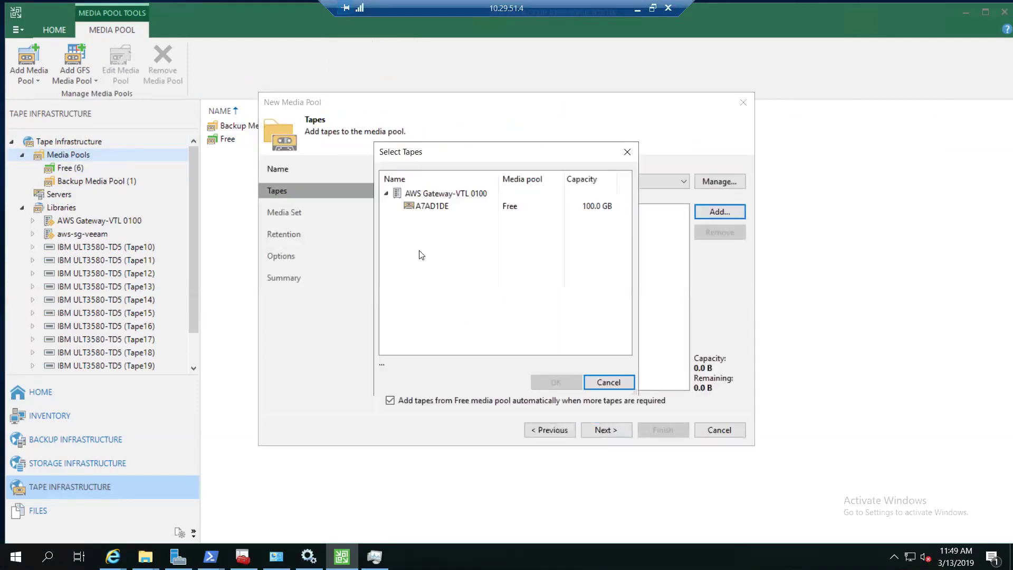
{"action": "left_click", "coordinate": [432, 206]}
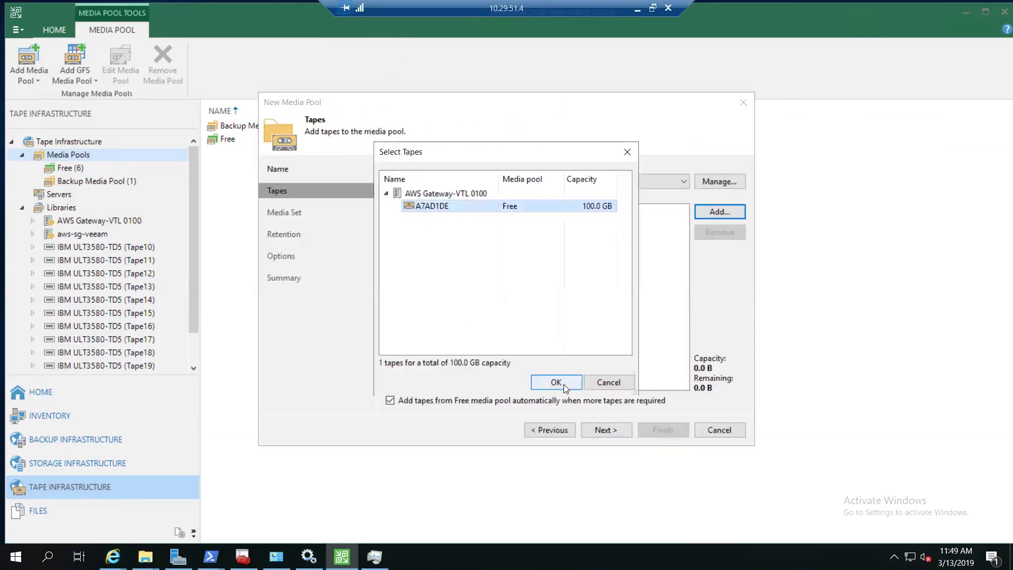
{"action": "left_click", "coordinate": [556, 382]}
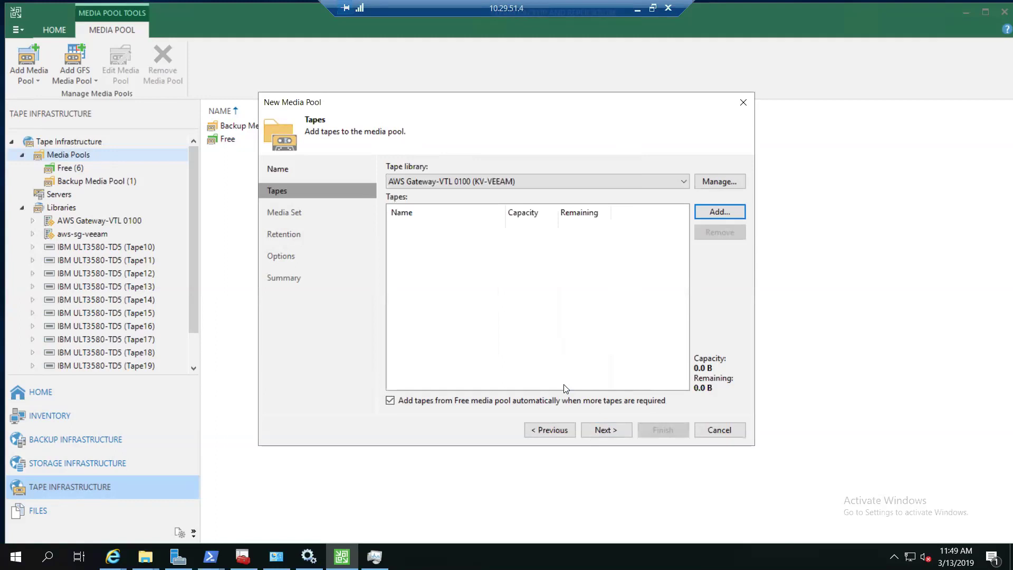
Step: Finish the media pool with the default media set, retention and processing options, and check the tape in Media Pool 1
{"action": "left_click", "coordinate": [606, 430]}
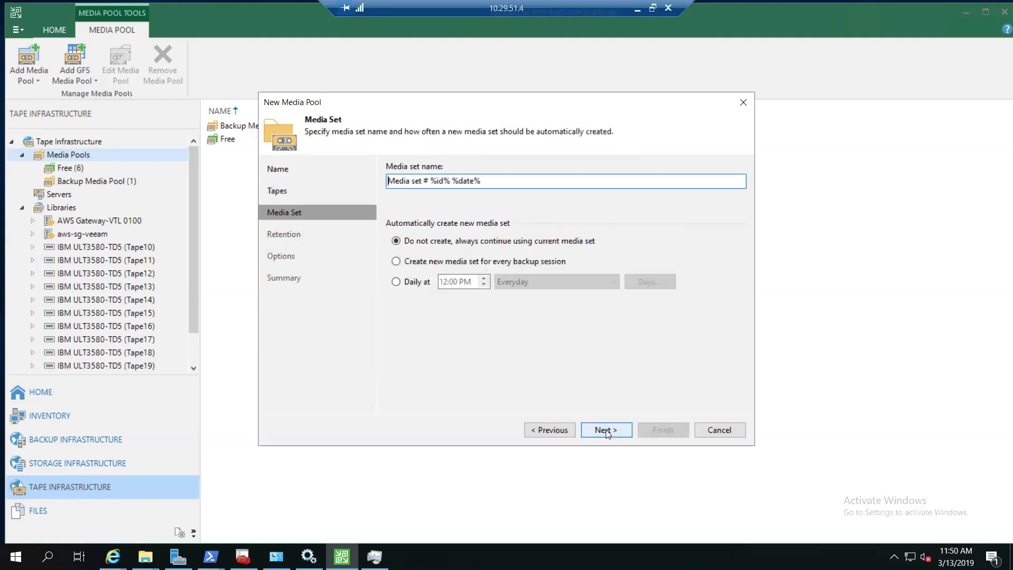
{"action": "left_click", "coordinate": [606, 430]}
{"action": "left_click", "coordinate": [606, 429]}
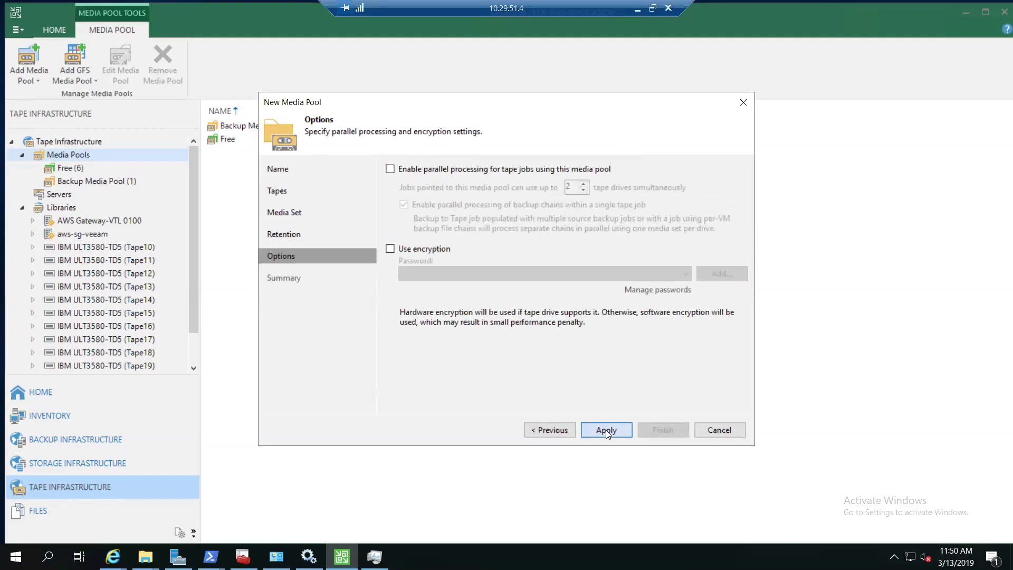
{"action": "left_click", "coordinate": [606, 430]}
{"action": "left_click", "coordinate": [662, 430]}
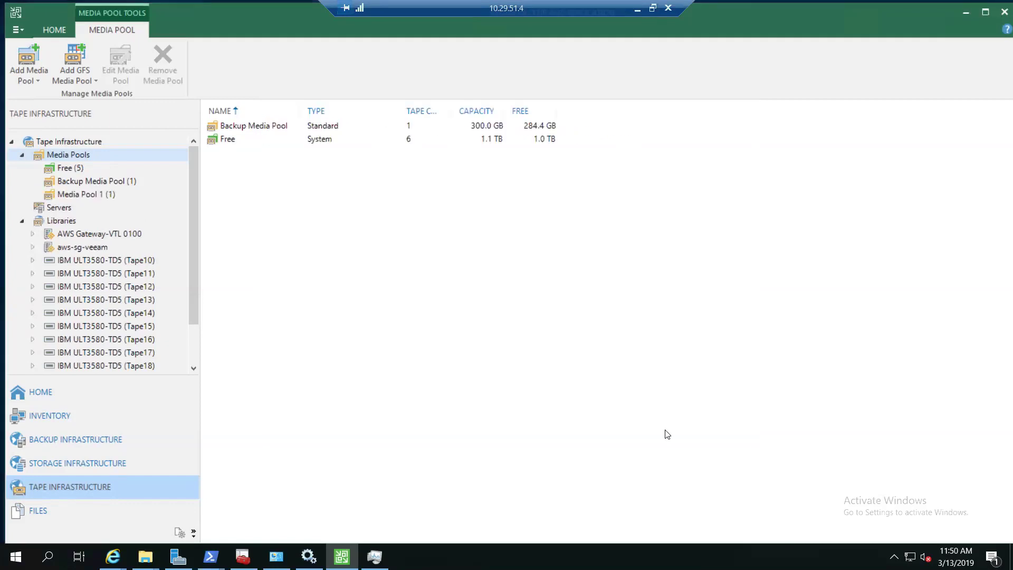
{"action": "left_click", "coordinate": [79, 195]}
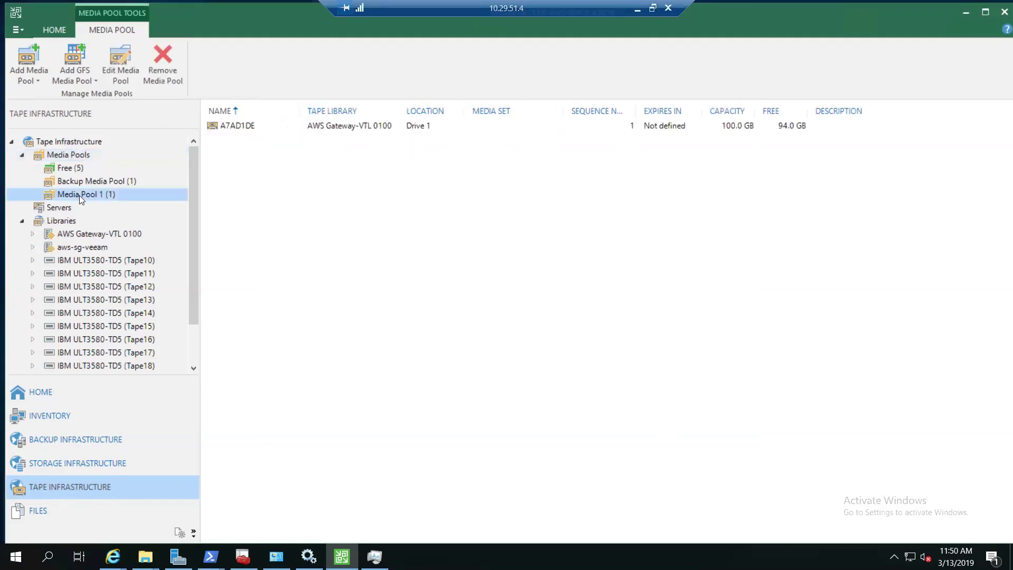
{"action": "left_click", "coordinate": [259, 125]}
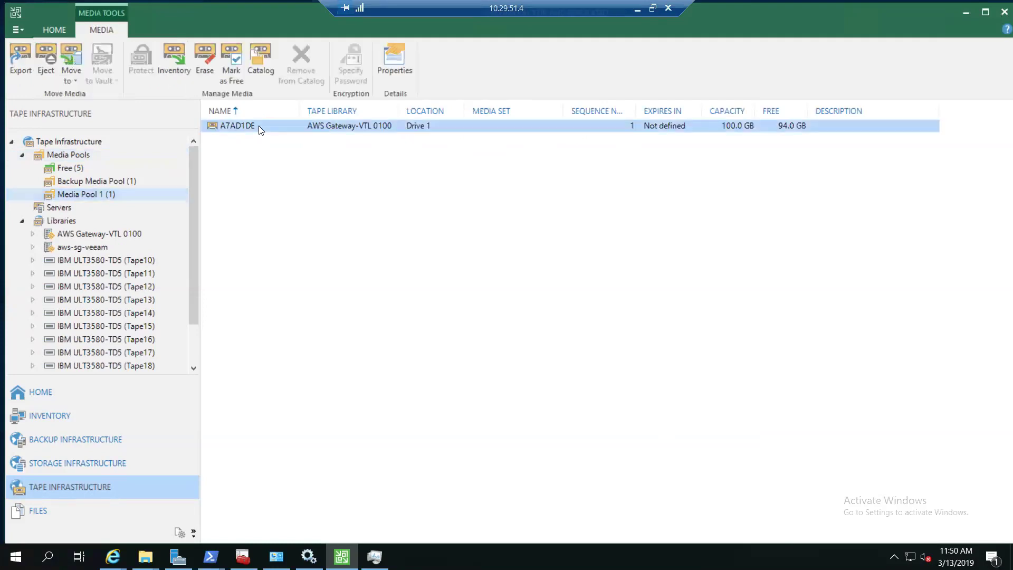
Step: Examine the server inventory, the backup repositories and the existing backup and tape jobs
{"action": "left_click", "coordinate": [54, 417]}
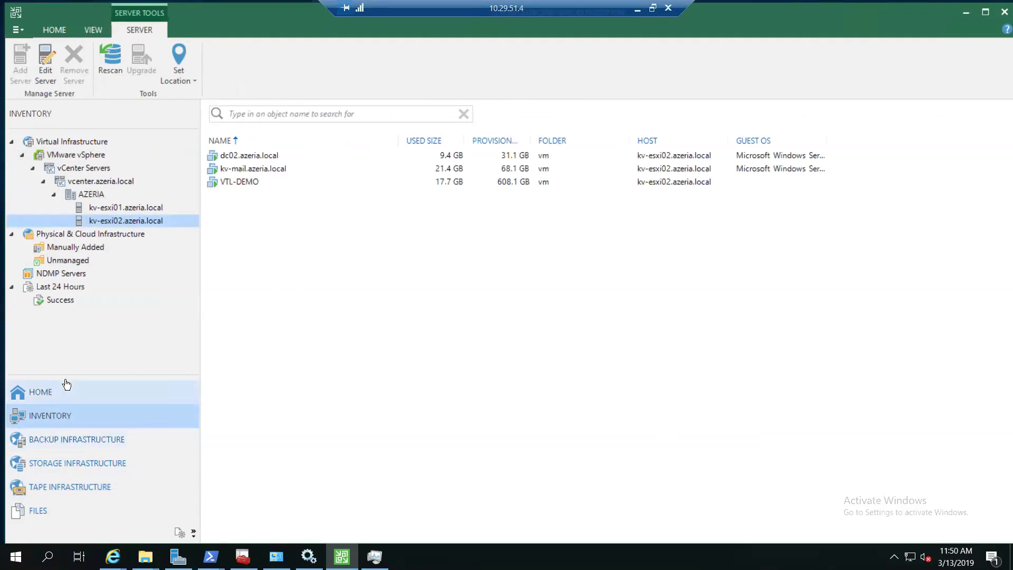
{"action": "left_click", "coordinate": [61, 435]}
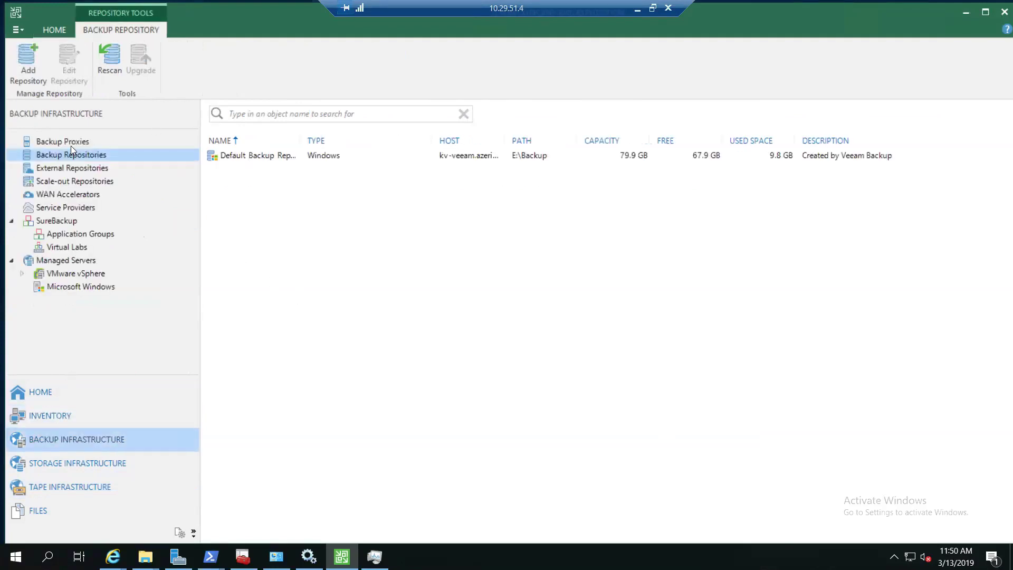
{"action": "left_click", "coordinate": [19, 397]}
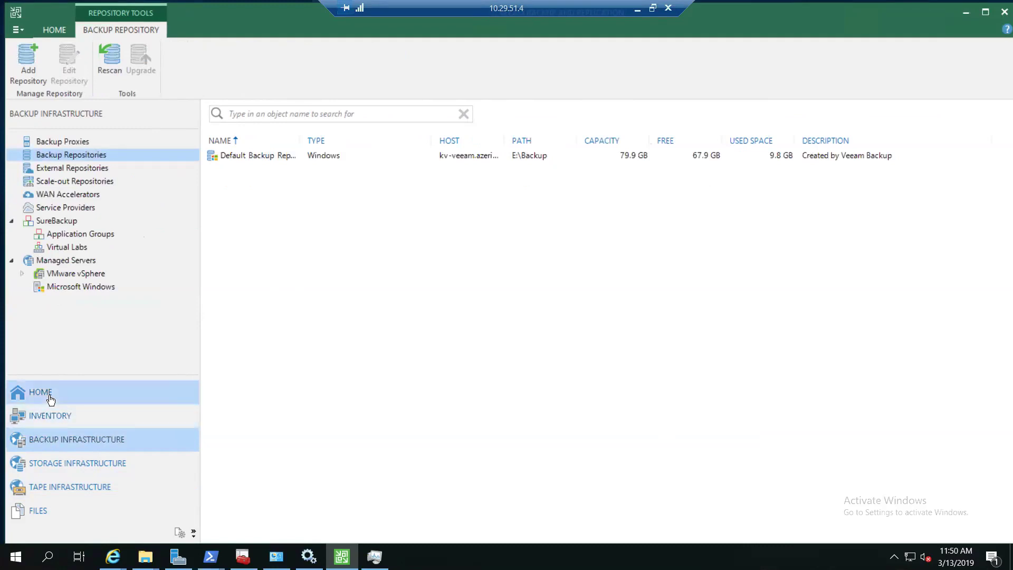
{"action": "left_click", "coordinate": [58, 155]}
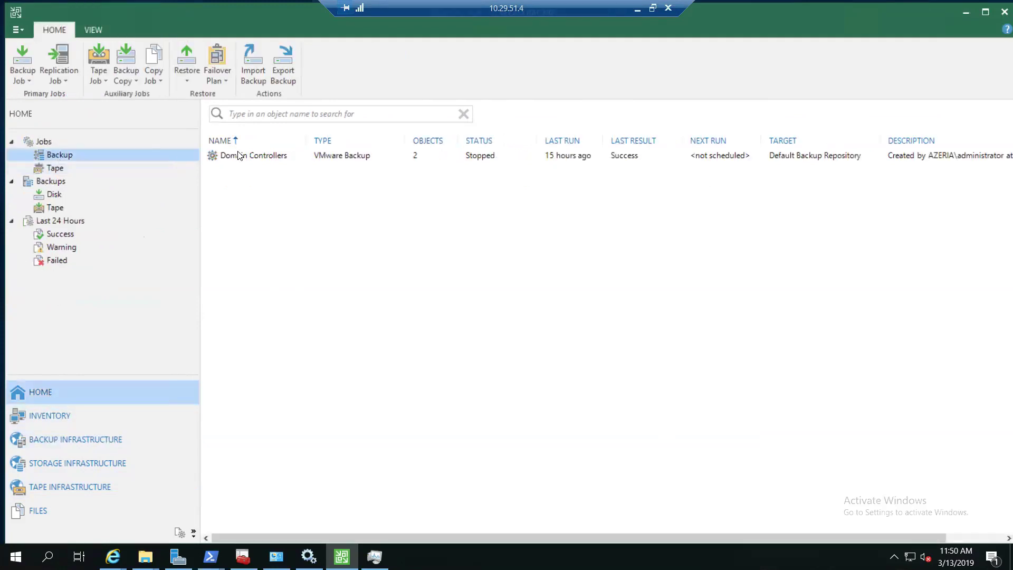
{"action": "left_click", "coordinate": [239, 156]}
{"action": "left_click", "coordinate": [55, 167]}
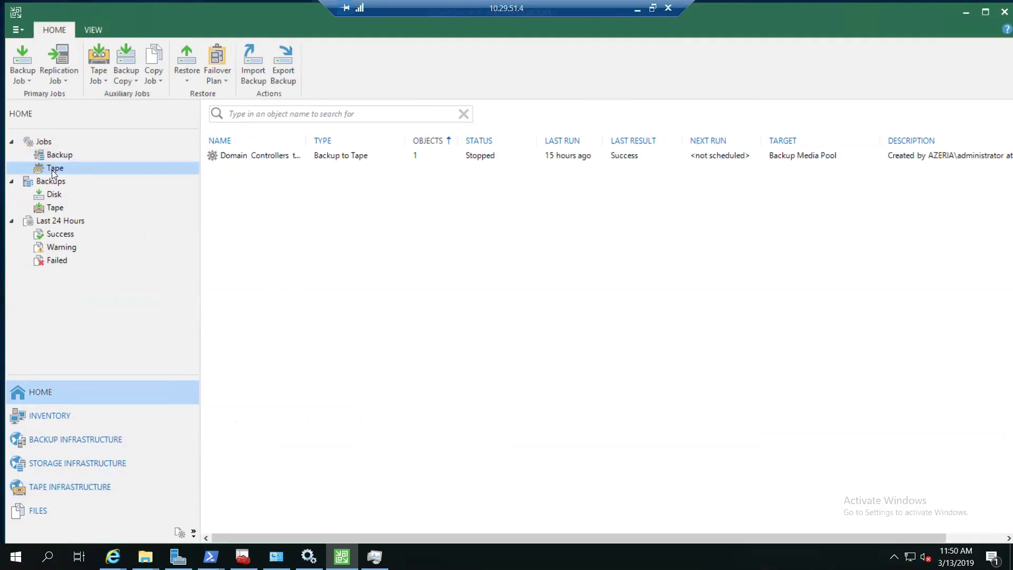
Step: Start a backup to tape job with the default name Backup to Tape Job 1 and add the Domain Controllers backup job as its source
{"action": "left_click", "coordinate": [97, 79]}
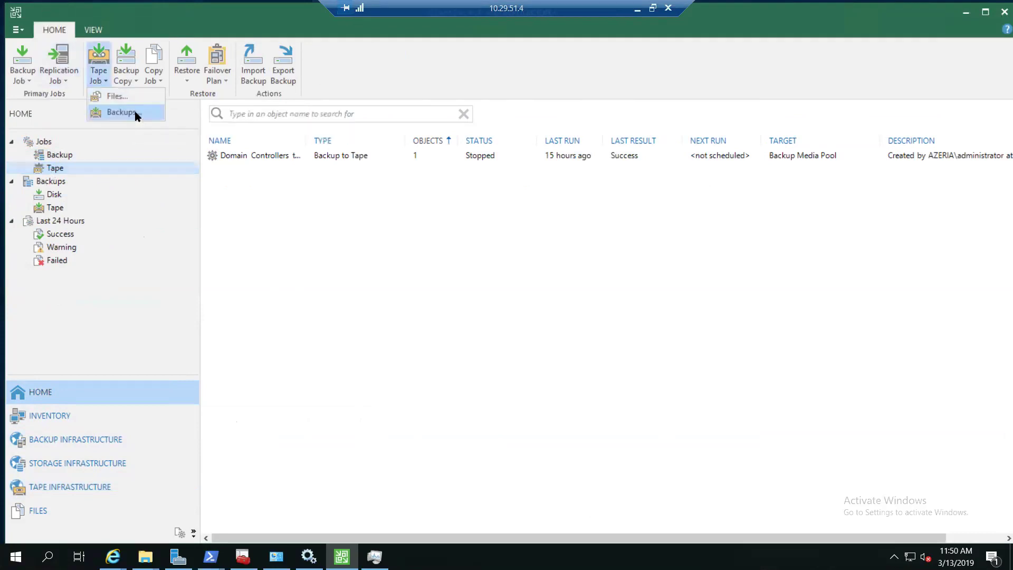
{"action": "left_click", "coordinate": [122, 112]}
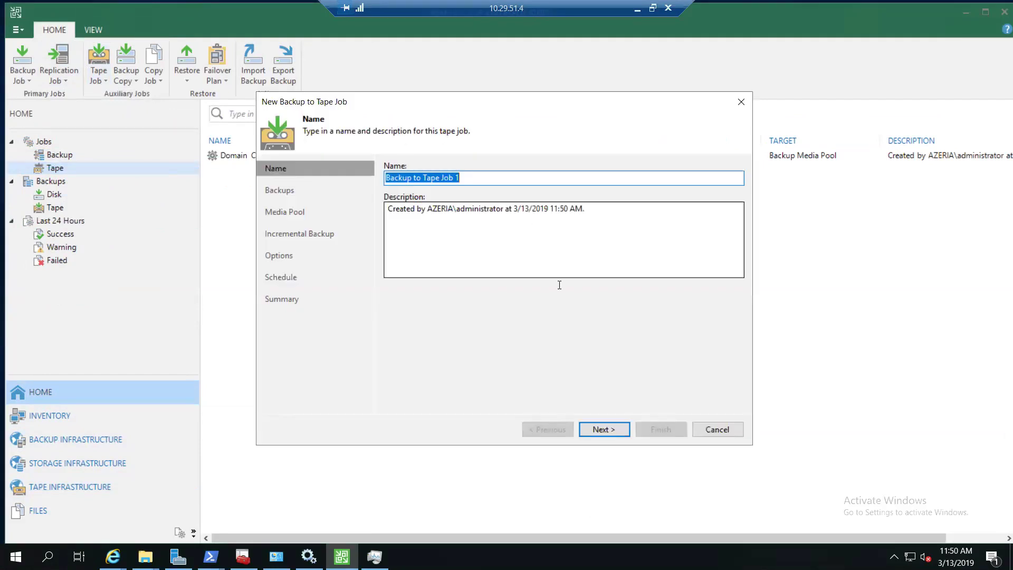
{"action": "key", "text": "Return"}
{"action": "left_click", "coordinate": [721, 182]}
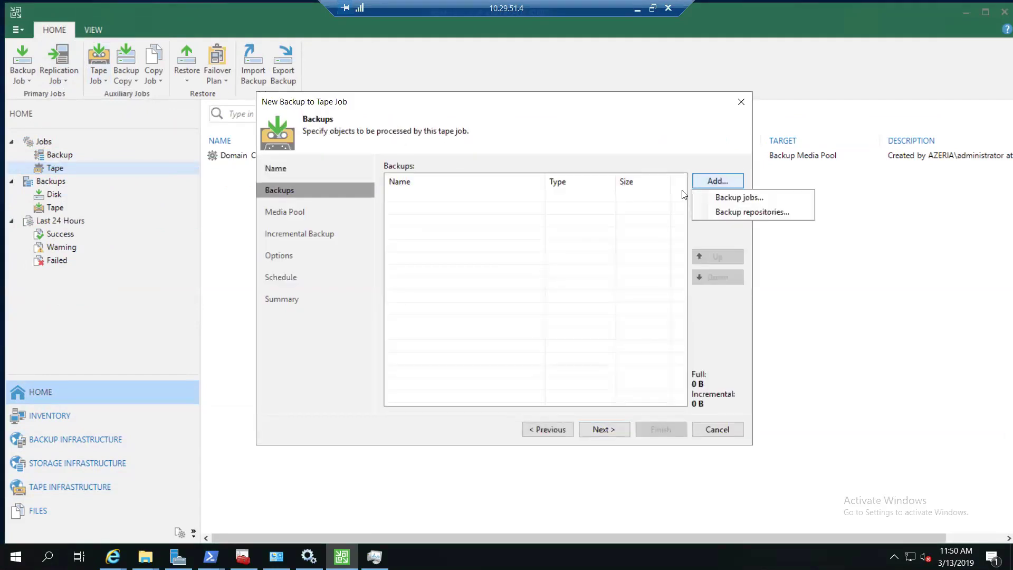
{"action": "left_click", "coordinate": [776, 205]}
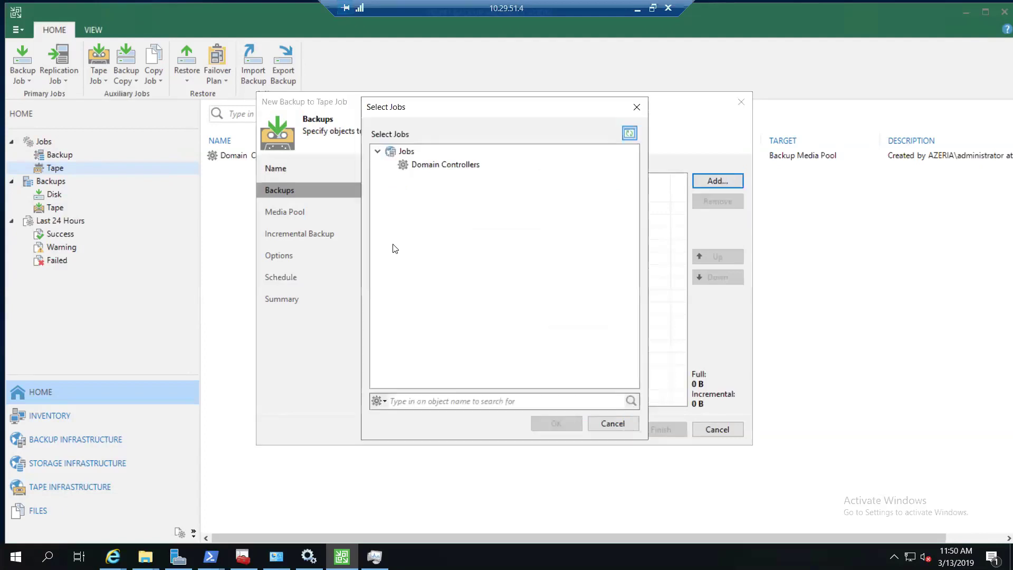
{"action": "left_click", "coordinate": [427, 165]}
{"action": "left_click_drag", "start_coordinate": [483, 106], "coordinate": [269, 125]}
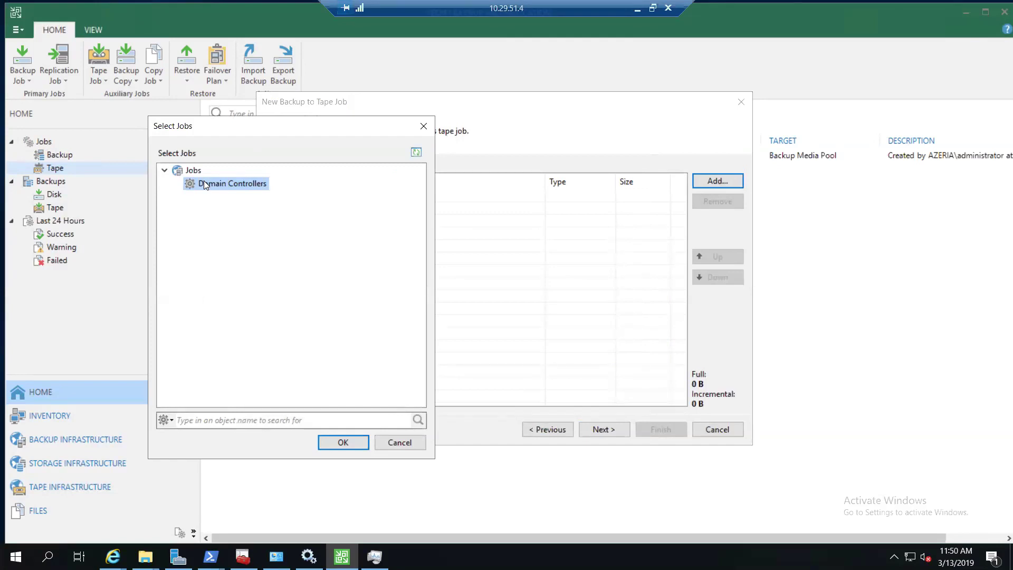
{"action": "left_click", "coordinate": [341, 443]}
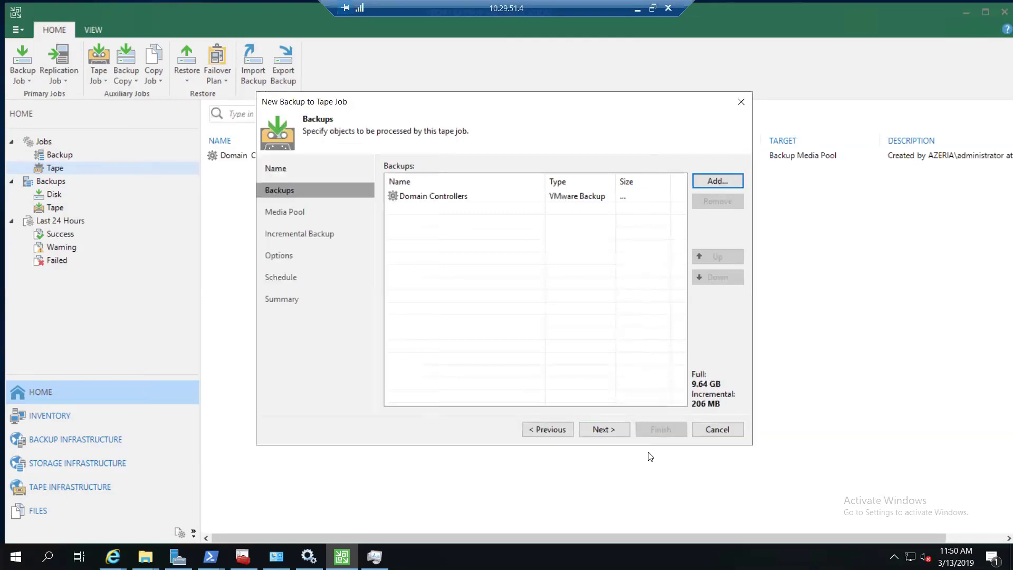
Step: Set the tape job's media pool to Media Pool 1 (AWS Gateway-VTL 0100)
{"action": "left_click", "coordinate": [606, 431]}
{"action": "left_click", "coordinate": [499, 184]}
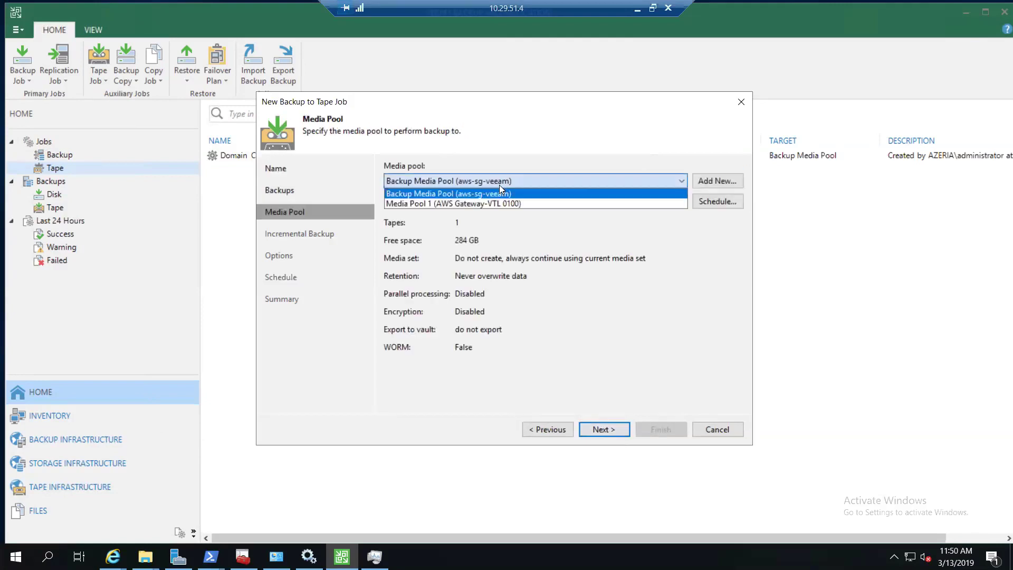
{"action": "left_click", "coordinate": [471, 203]}
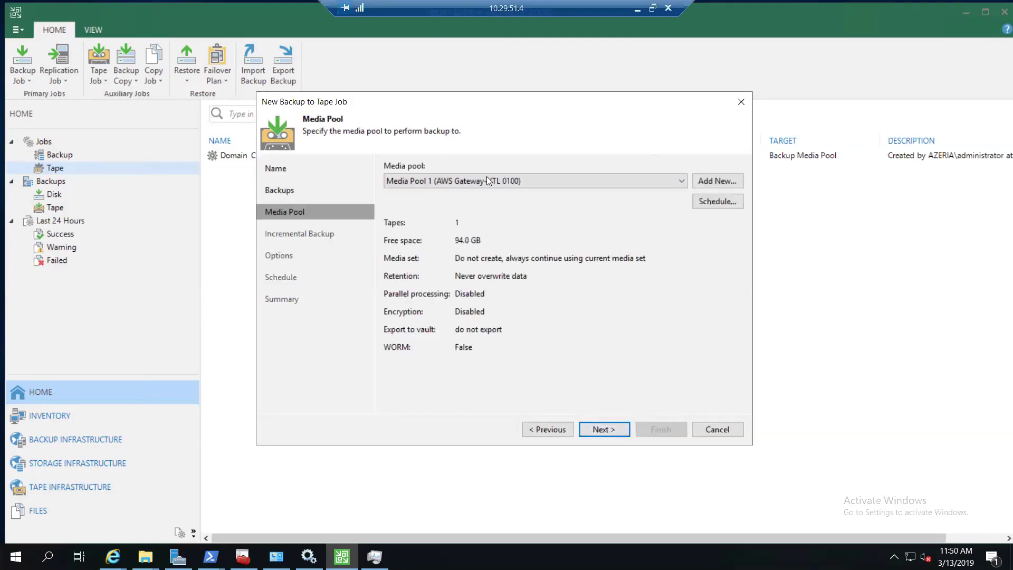
{"action": "left_click", "coordinate": [464, 183]}
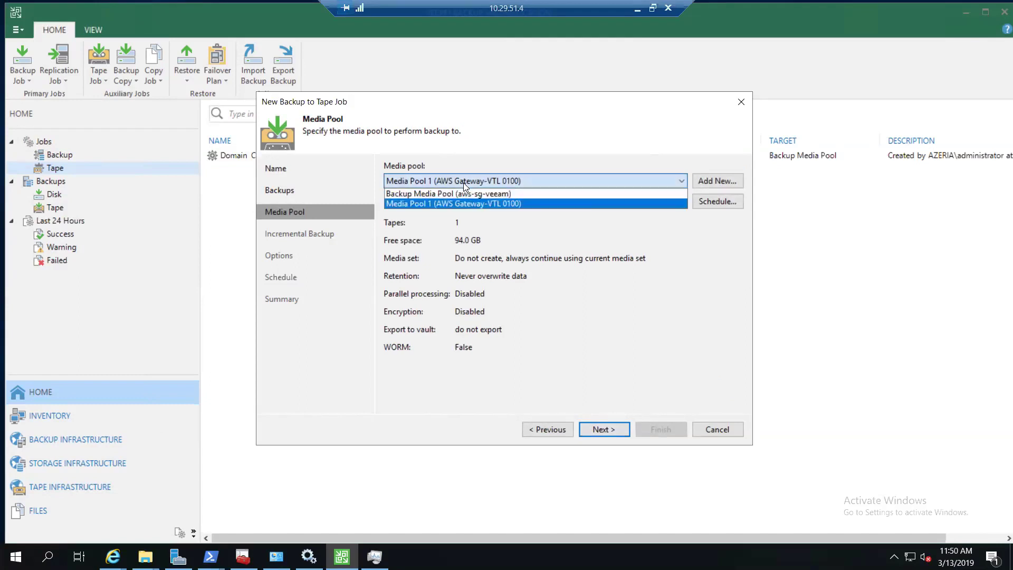
{"action": "left_click", "coordinate": [456, 210]}
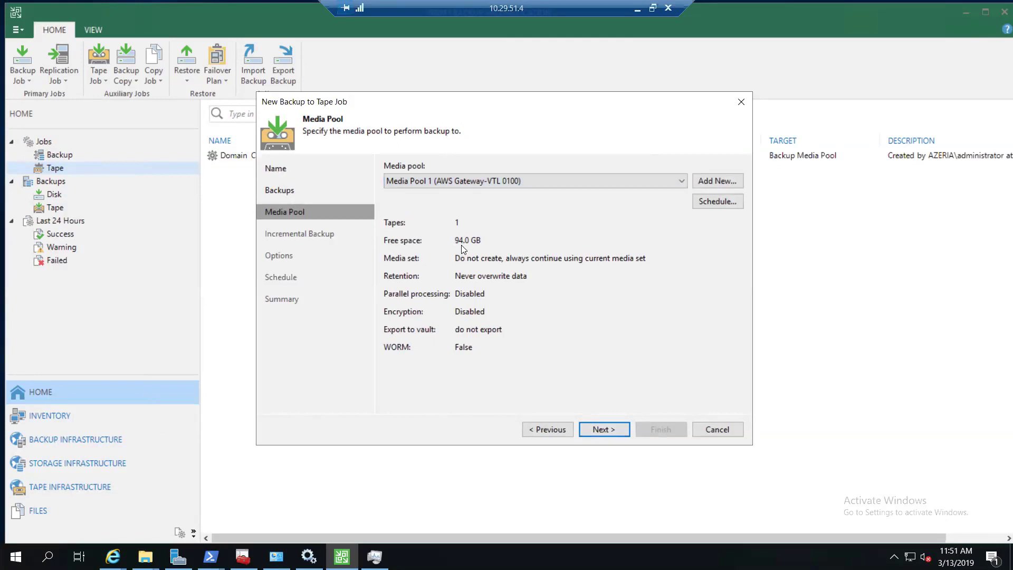
Step: Keep the default incremental backup, options and schedule settings and finish creating the tape job
{"action": "left_click", "coordinate": [618, 429]}
{"action": "left_click", "coordinate": [622, 433]}
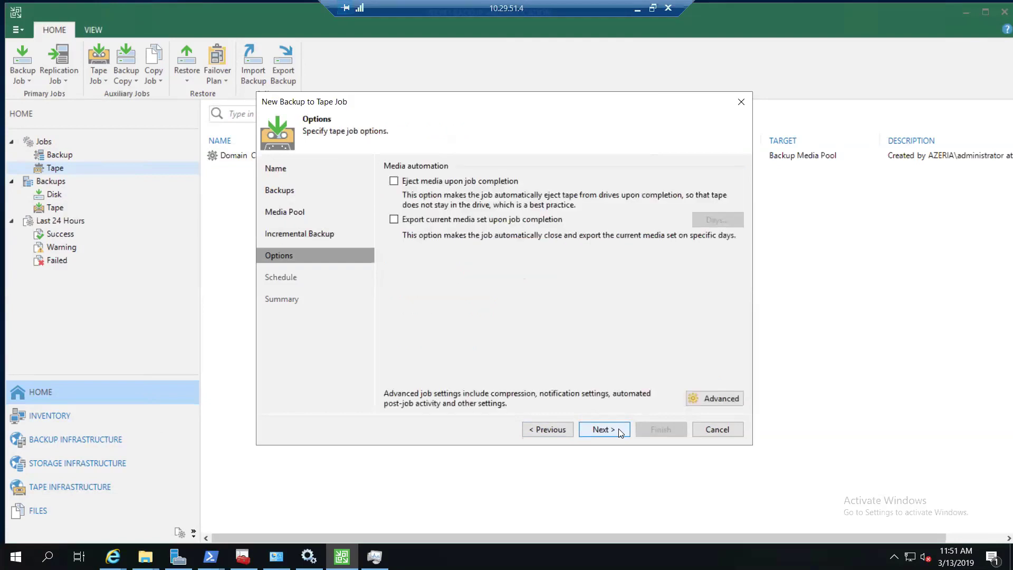
{"action": "left_click", "coordinate": [621, 432]}
{"action": "left_click", "coordinate": [619, 429]}
{"action": "left_click", "coordinate": [650, 431]}
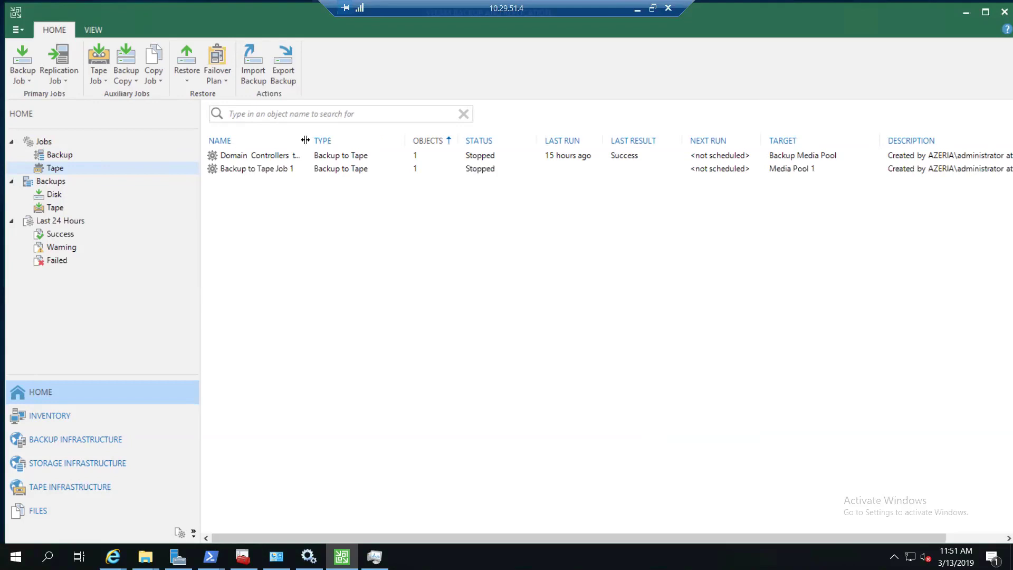
Step: Widen the Name column of the tape job list and start Backup to Tape Job 1
{"action": "right_click", "coordinate": [271, 170]}
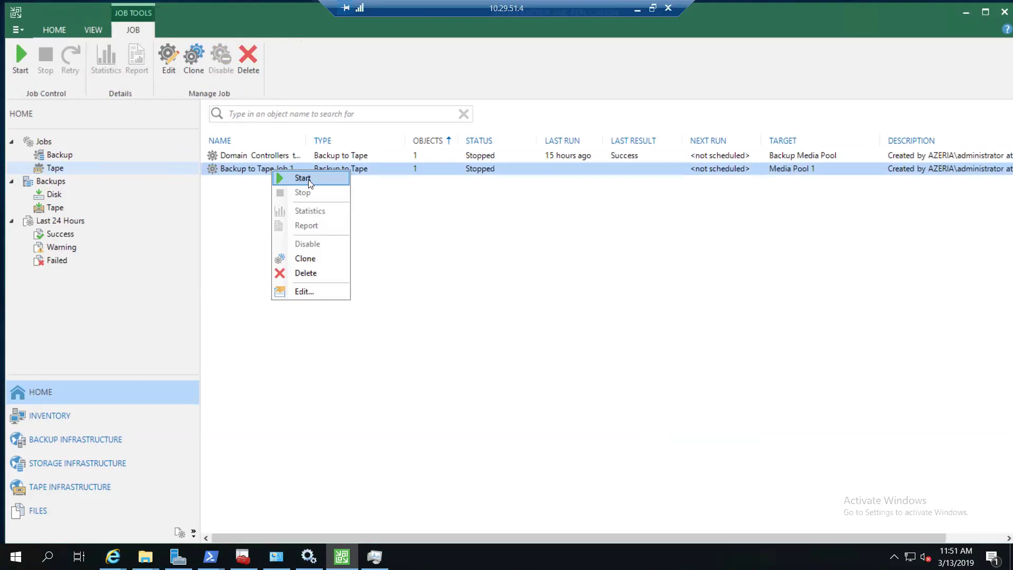
{"action": "left_click", "coordinate": [443, 217]}
{"action": "left_click_drag", "start_coordinate": [305, 139], "coordinate": [336, 139]}
{"action": "left_click", "coordinate": [284, 165]}
{"action": "right_click", "coordinate": [284, 165]}
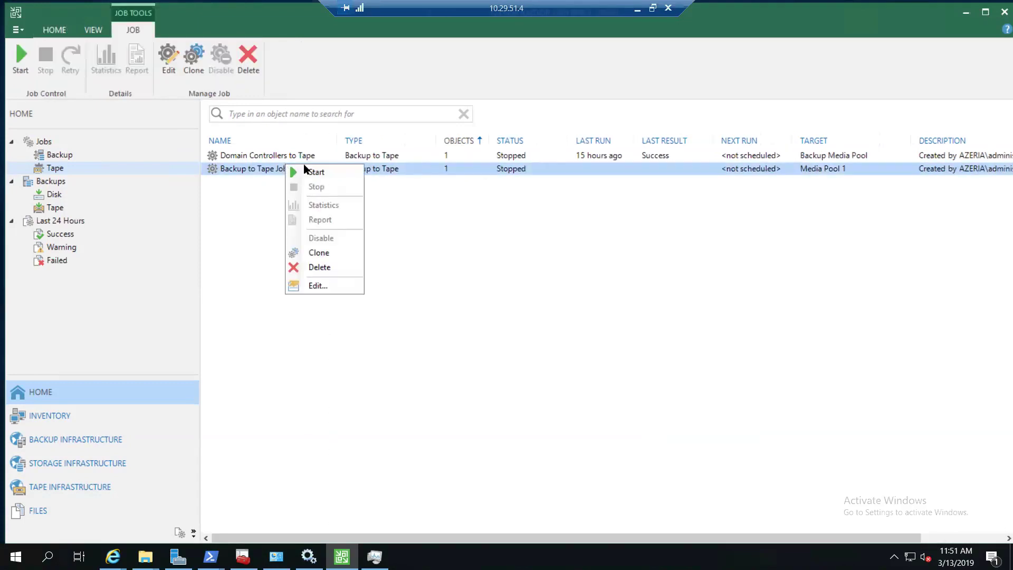
{"action": "left_click", "coordinate": [311, 165]}
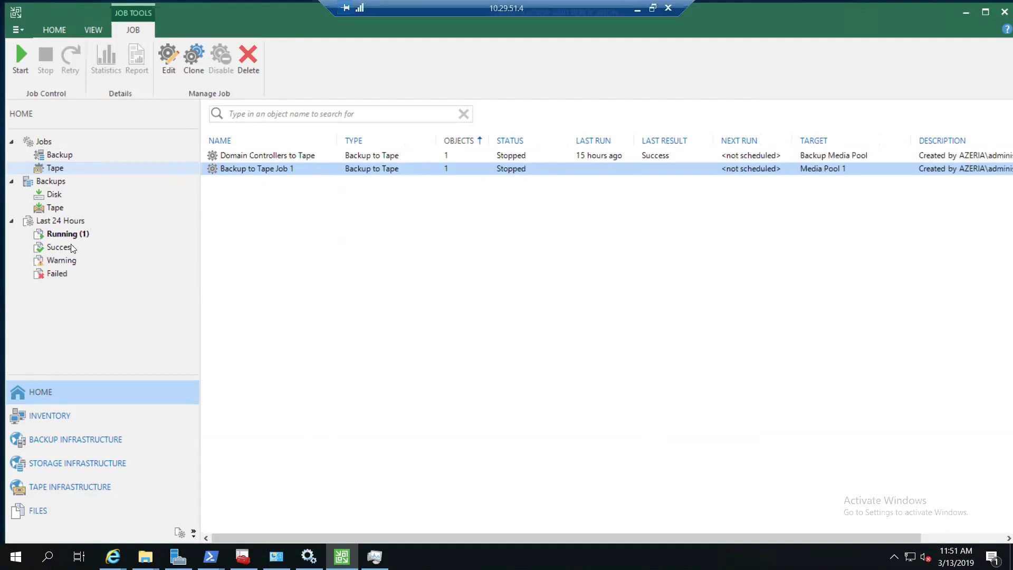
Step: Display the running Backup to Tape Job 1 session and monitor the E: disk and Ethernet throughput in Task Manager
{"action": "left_click", "coordinate": [63, 235]}
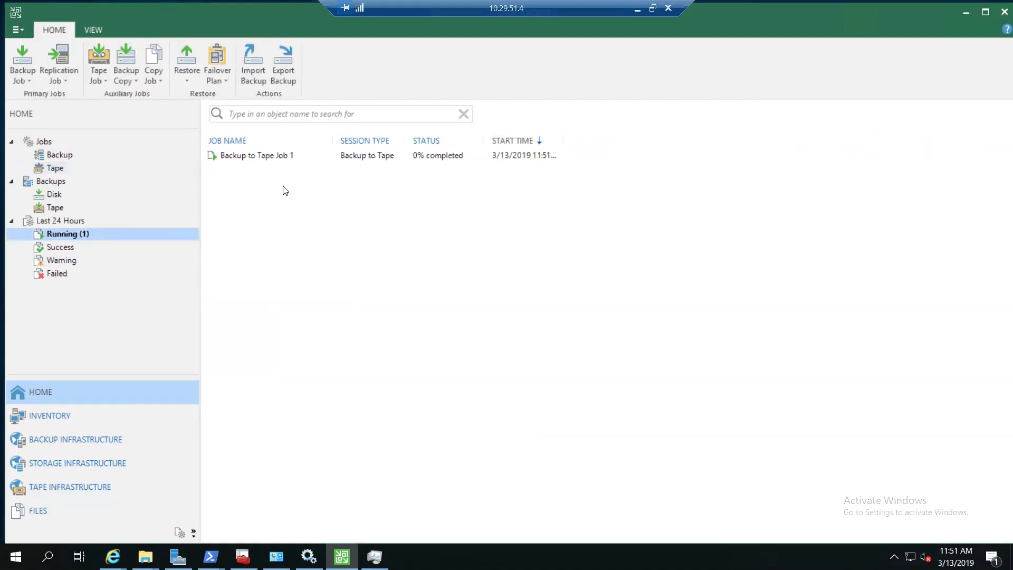
{"action": "left_click", "coordinate": [287, 158]}
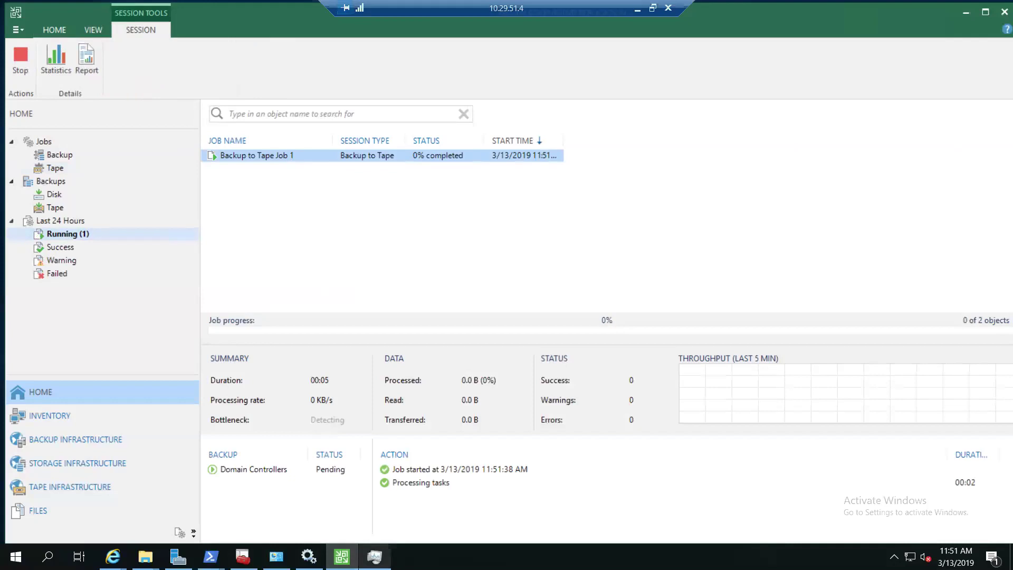
{"action": "mouse_move", "coordinate": [375, 557]}
{"action": "left_click", "coordinate": [375, 502]}
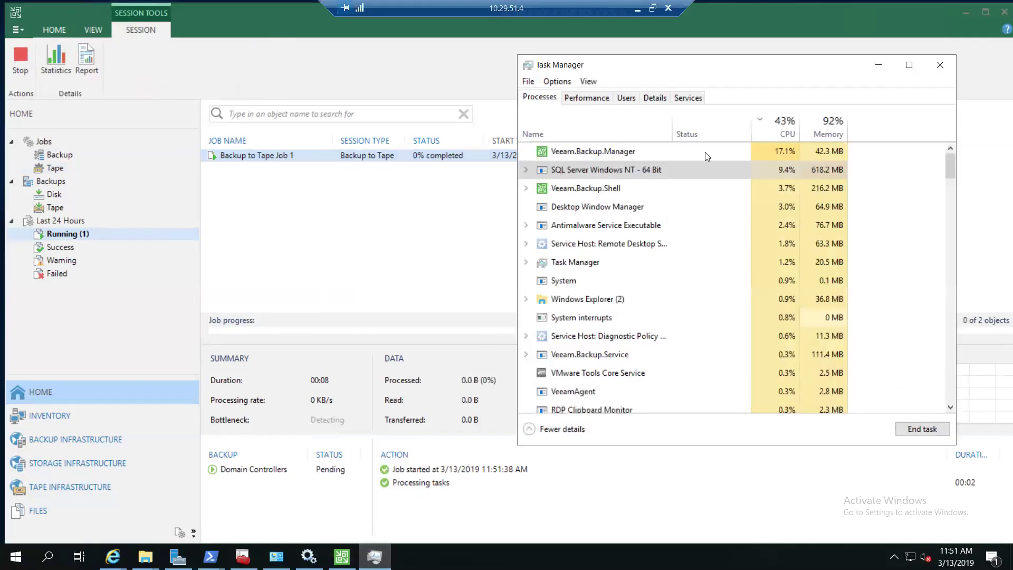
{"action": "left_click", "coordinate": [578, 104]}
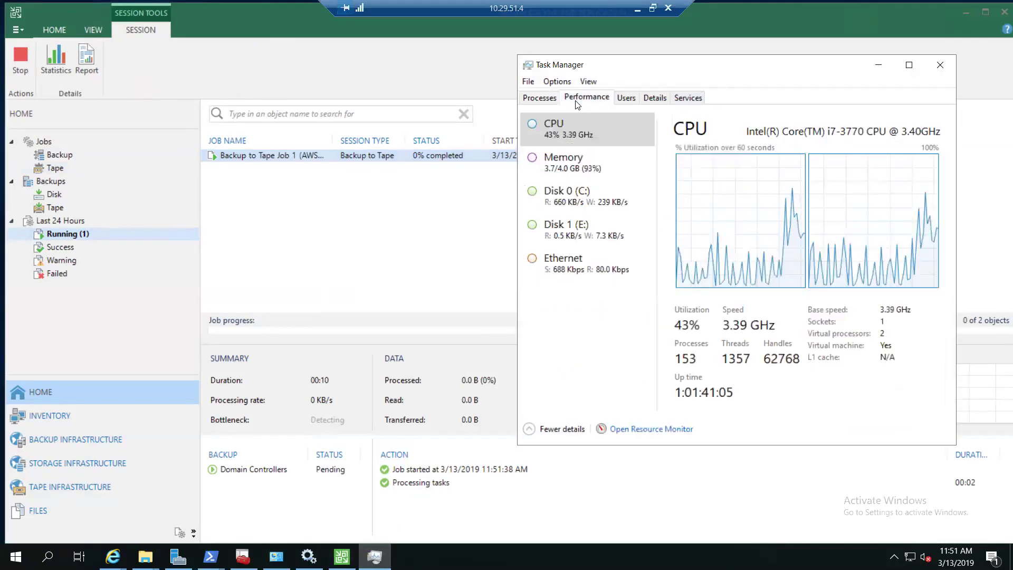
{"action": "left_click", "coordinate": [590, 261]}
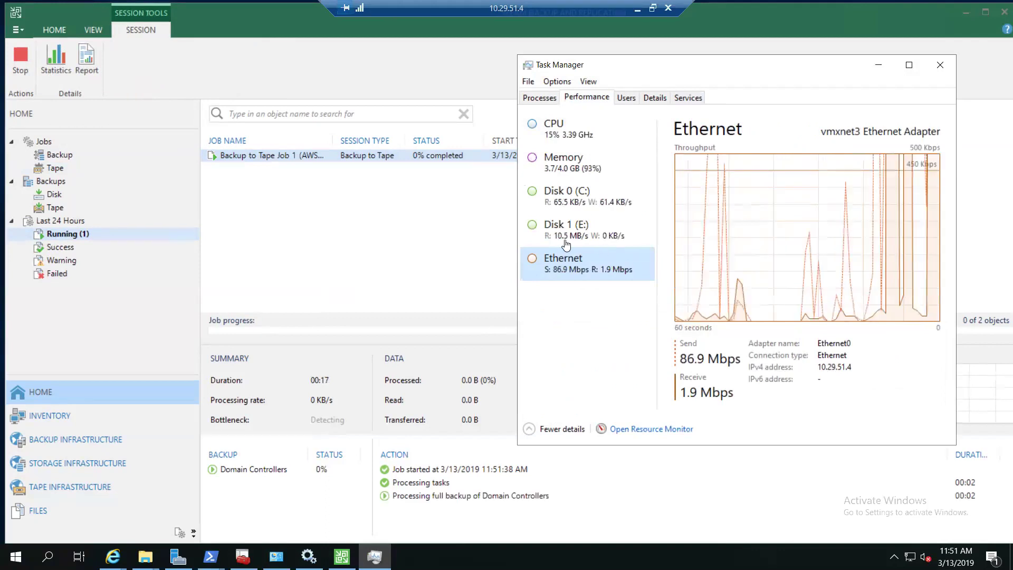
{"action": "left_click", "coordinate": [561, 226]}
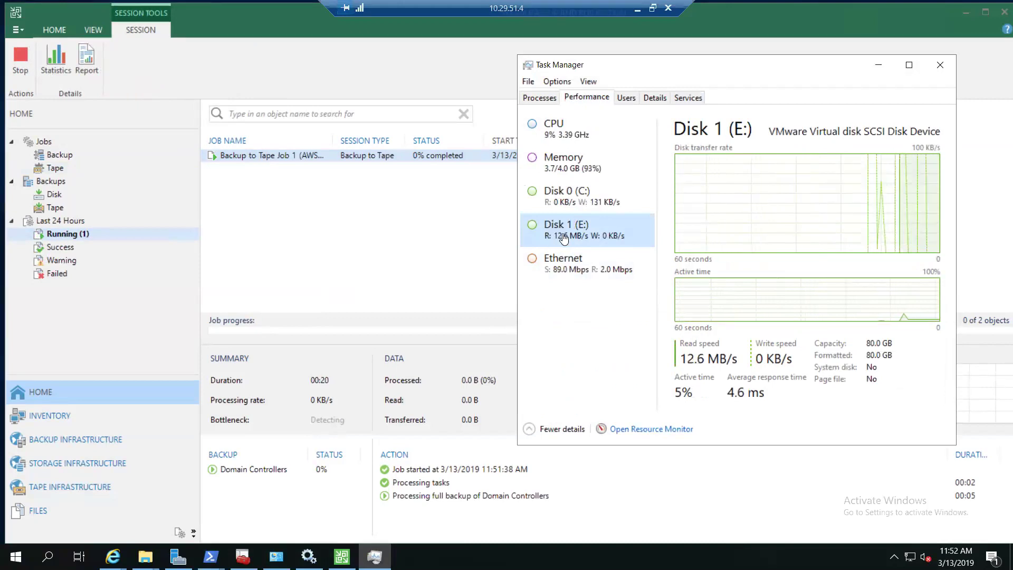
{"action": "left_click", "coordinate": [600, 264]}
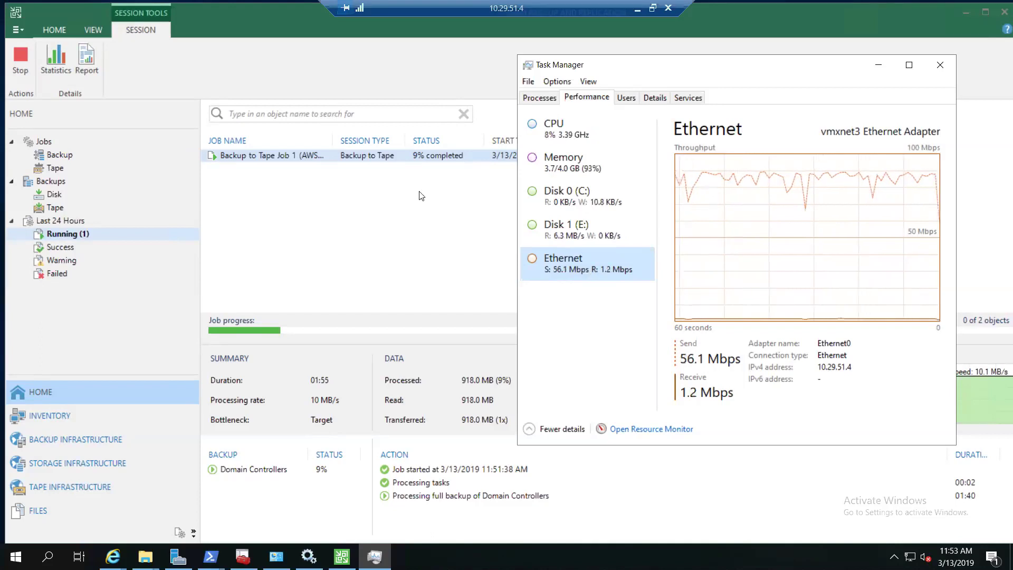
{"action": "left_click", "coordinate": [430, 157]}
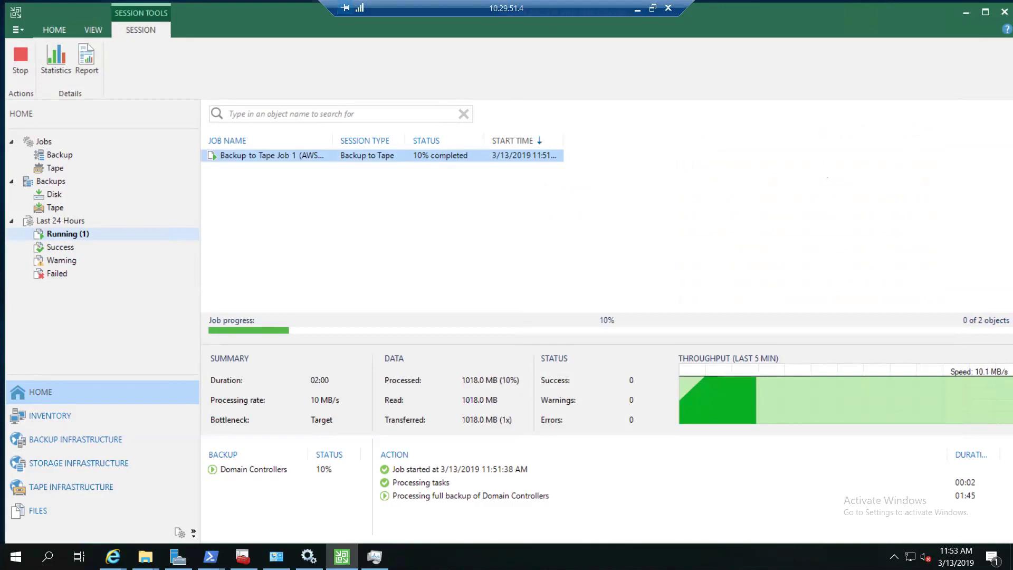
Step: Switch to the AWS Storage Gateway console and examine the VTL devices of the aws-sg-veeam gateway
{"action": "left_click", "coordinate": [112, 557]}
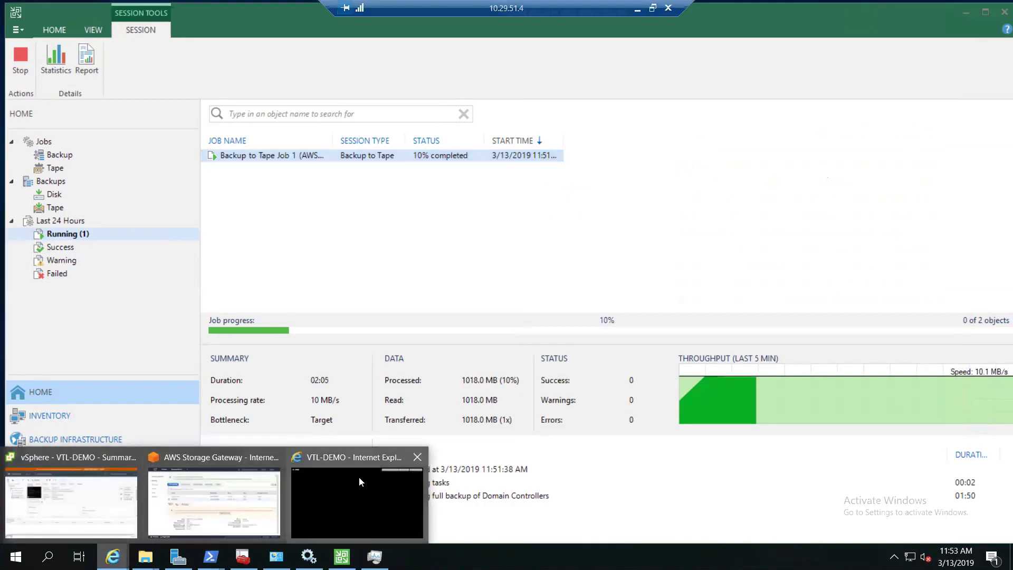
{"action": "left_click", "coordinate": [202, 488]}
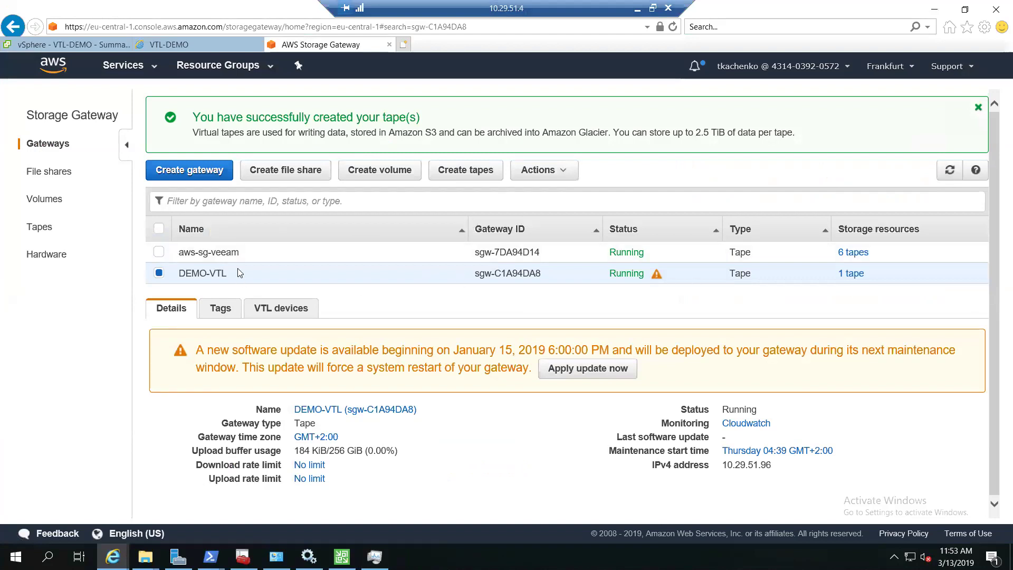
{"action": "left_click", "coordinate": [227, 257]}
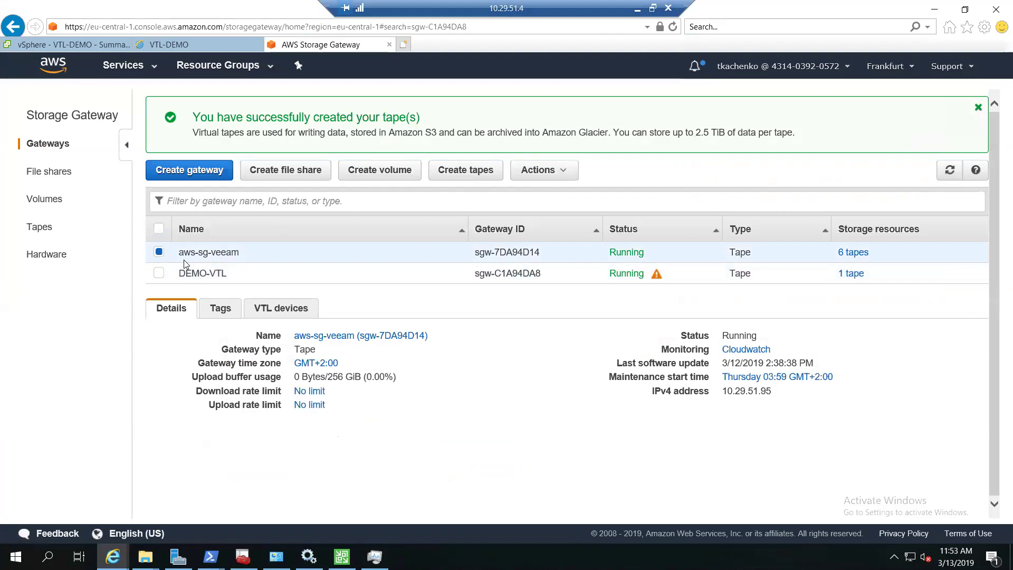
{"action": "double_click", "coordinate": [186, 257]}
{"action": "left_click", "coordinate": [293, 311]}
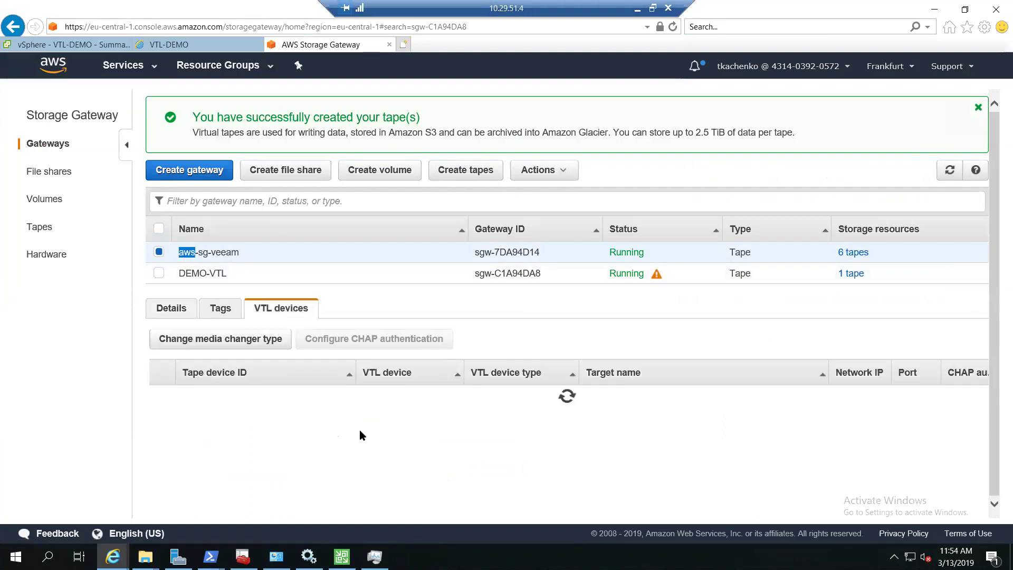
{"action": "scroll", "coordinate": [360, 431], "scroll_direction": "down", "scroll_amount": 1}
{"action": "scroll", "coordinate": [360, 431], "scroll_direction": "up", "scroll_amount": 1}
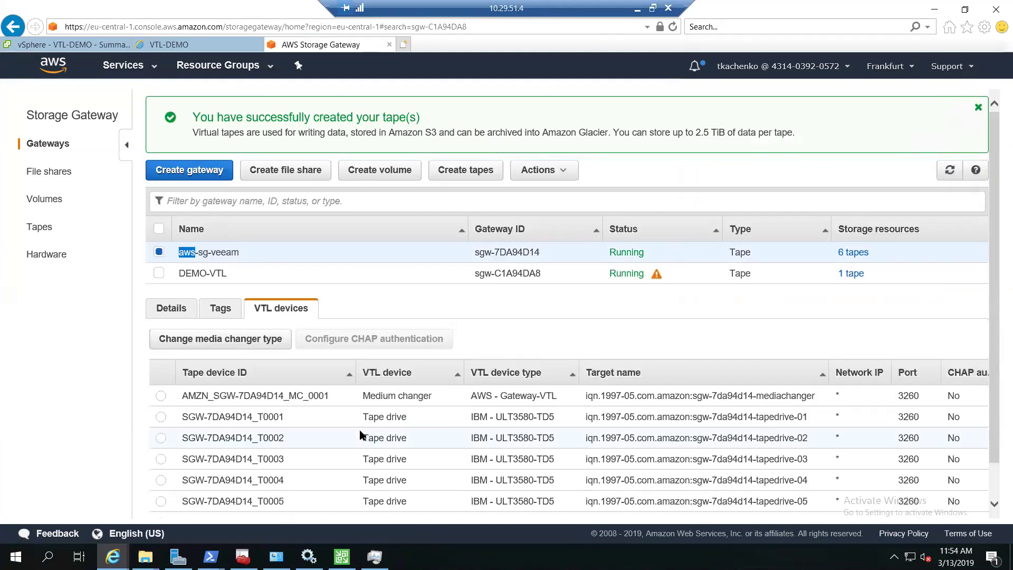
{"action": "scroll", "coordinate": [361, 435], "scroll_direction": "down", "scroll_amount": 3}
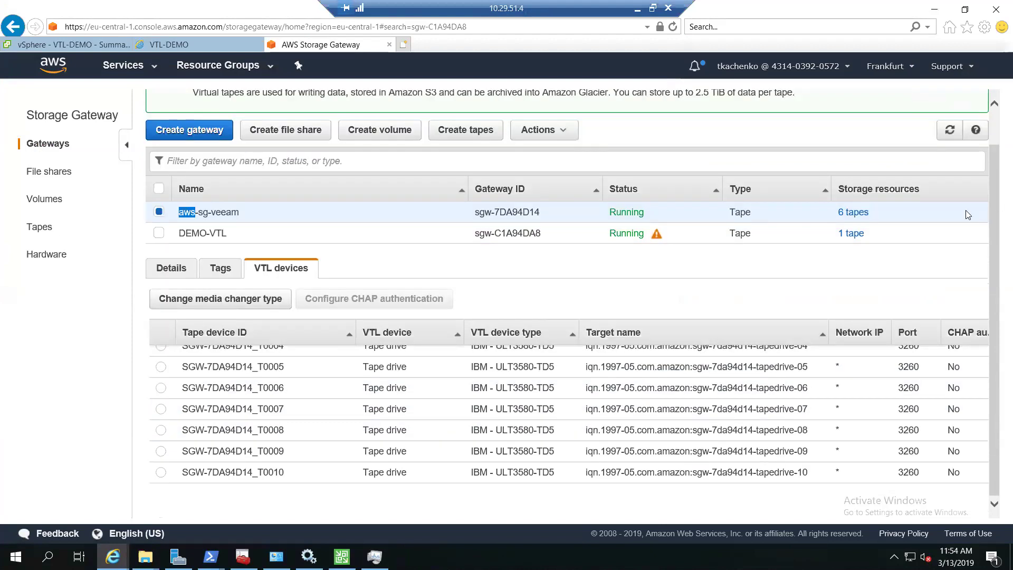
Step: Check the used space of the aws-sg-veeam gateway's tape AZA92D036 and switch back to Veeam Backup & Replication
{"action": "left_click", "coordinate": [853, 212]}
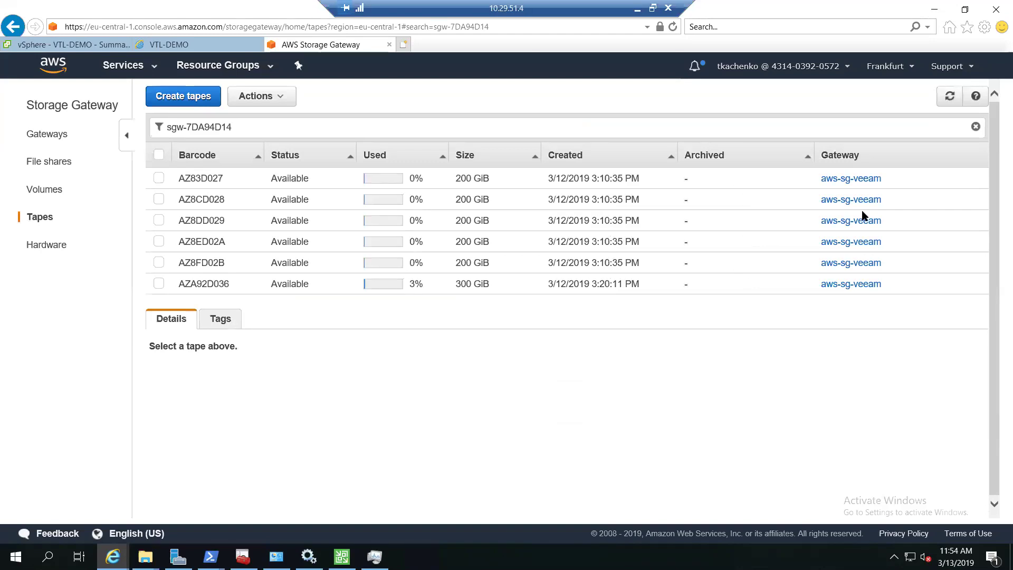
{"action": "left_click", "coordinate": [204, 283]}
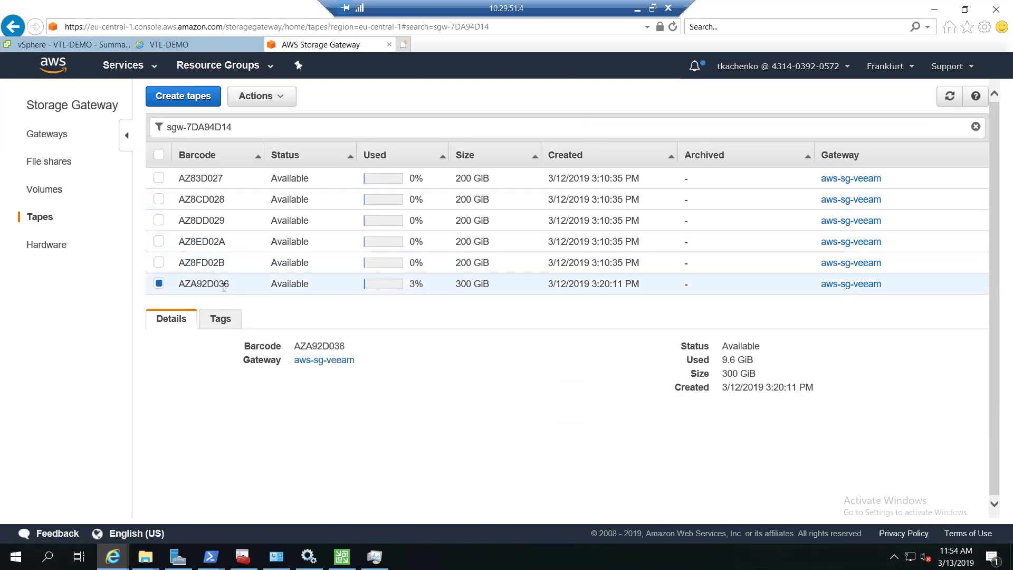
{"action": "left_click", "coordinate": [212, 319]}
{"action": "left_click", "coordinate": [170, 319]}
{"action": "left_click_drag", "start_coordinate": [736, 361], "coordinate": [724, 364]}
{"action": "left_click", "coordinate": [342, 557]}
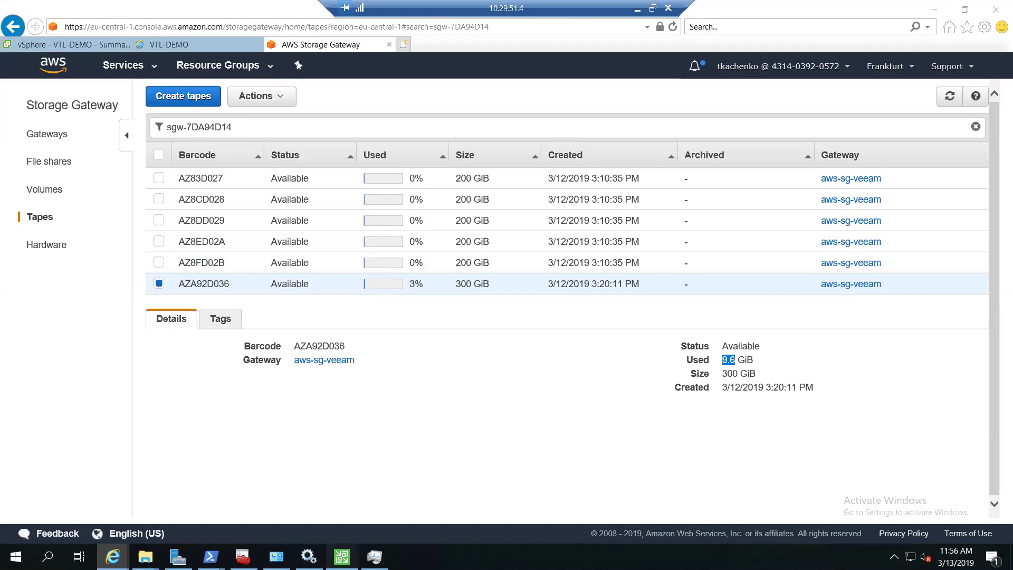